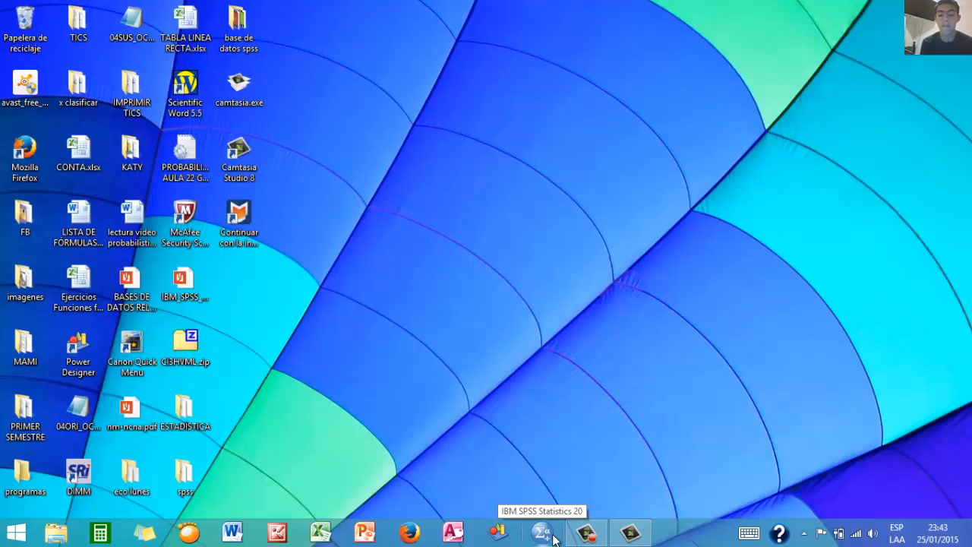
Start IBM SPSS Statistics 20 and bring up the empty data editor in a maximized window
click(554, 537)
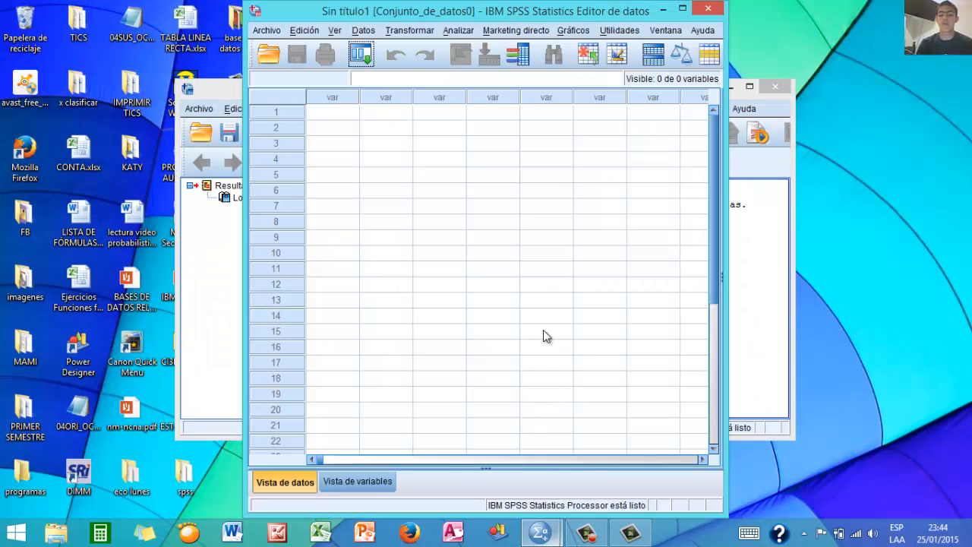
click(682, 9)
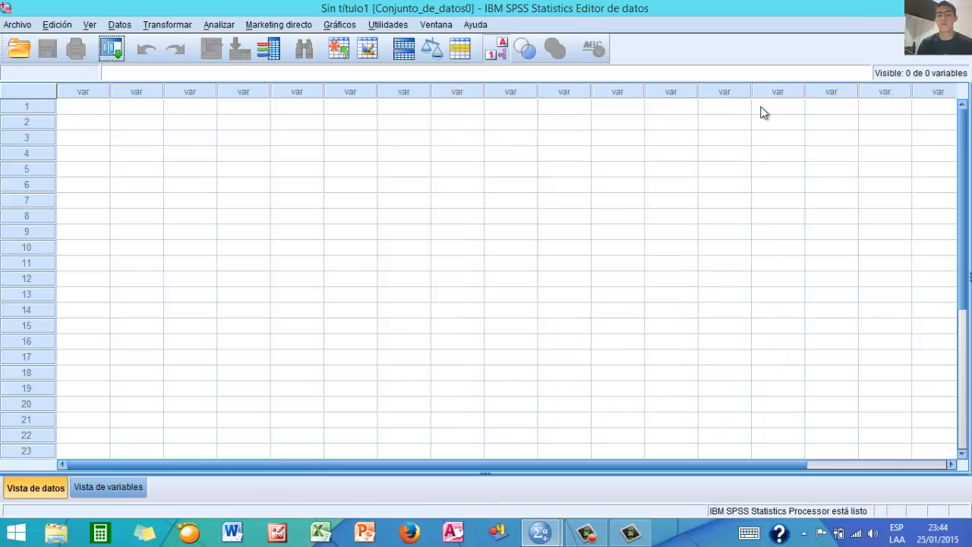
click(910, 7)
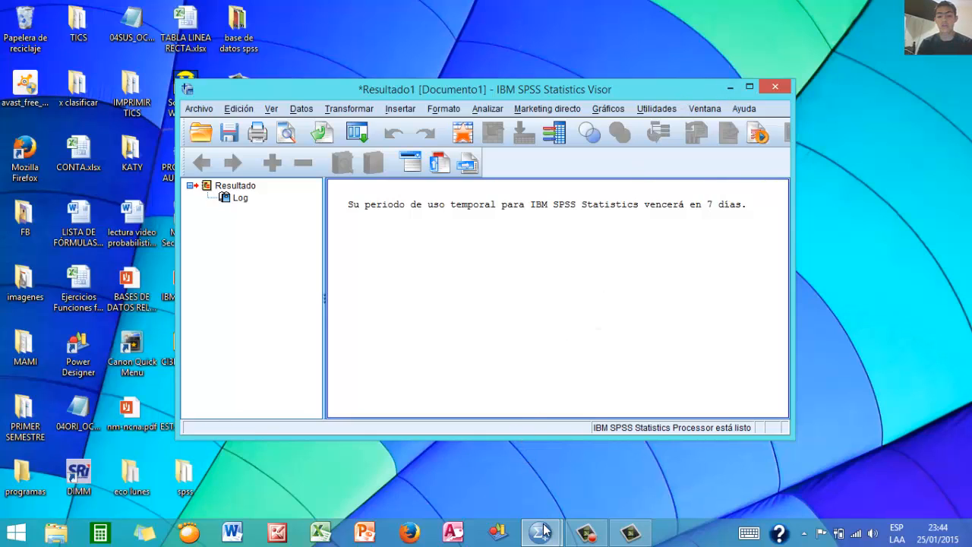
mouse_move(544, 534)
click(464, 440)
click(469, 219)
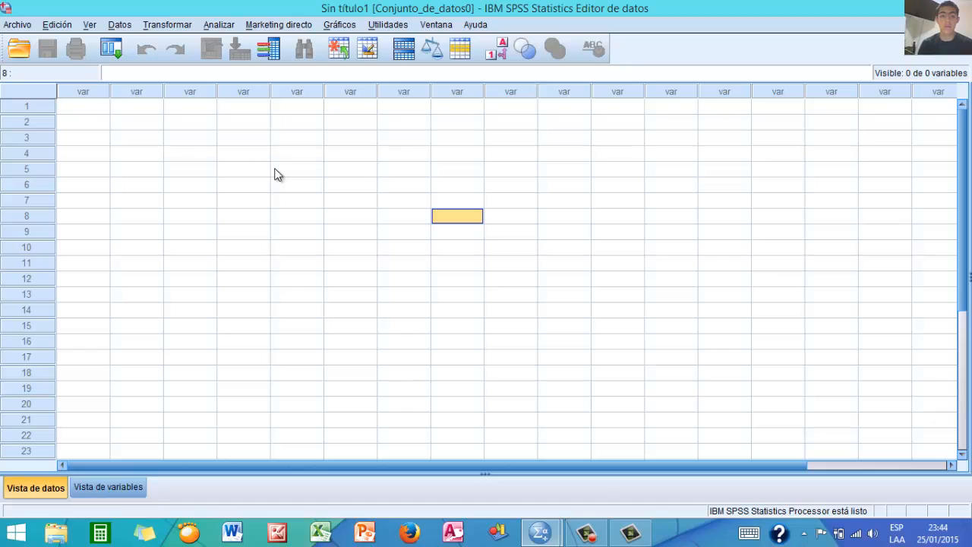
Open Emigrantes.sav from the "base de datos spss" folder on the Desktop and maximize its data window
click(25, 26)
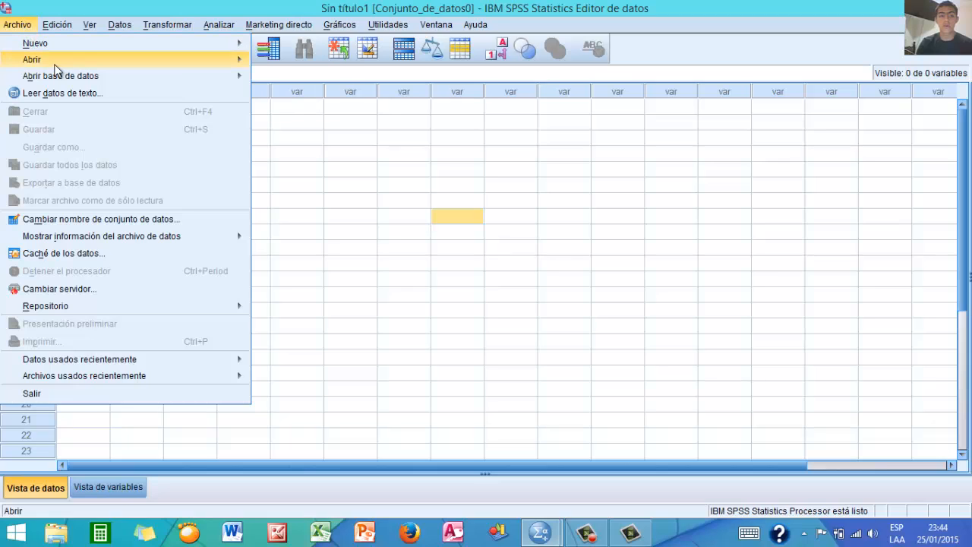
mouse_move(109, 70)
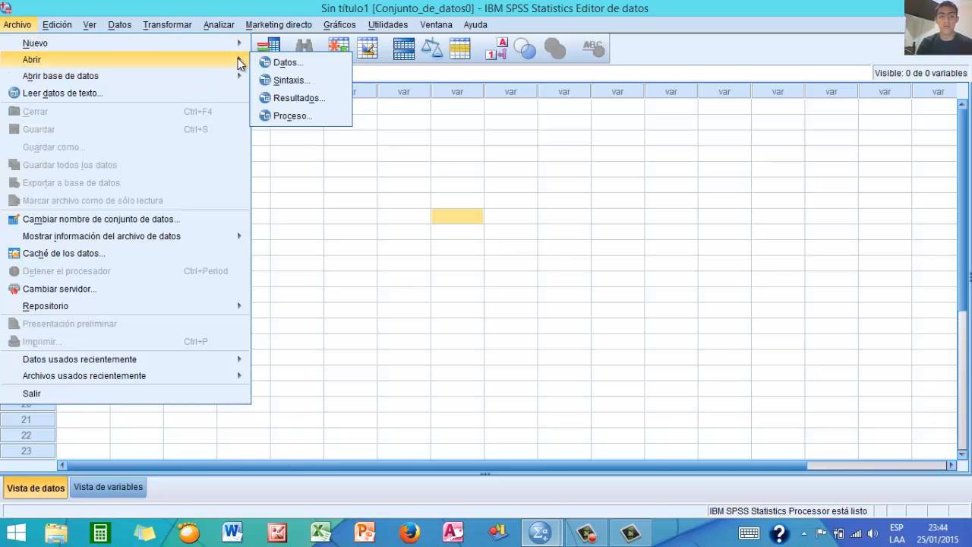
click(284, 66)
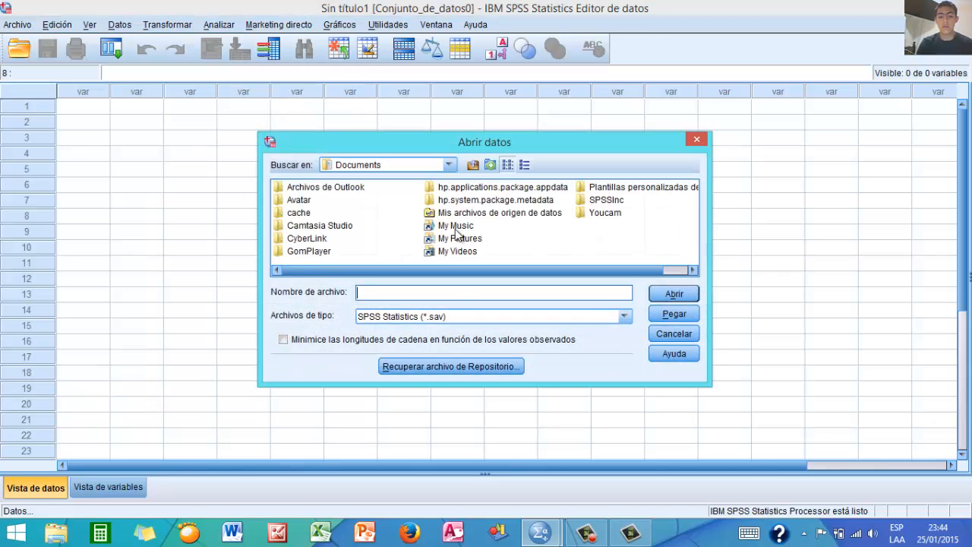
click(472, 164)
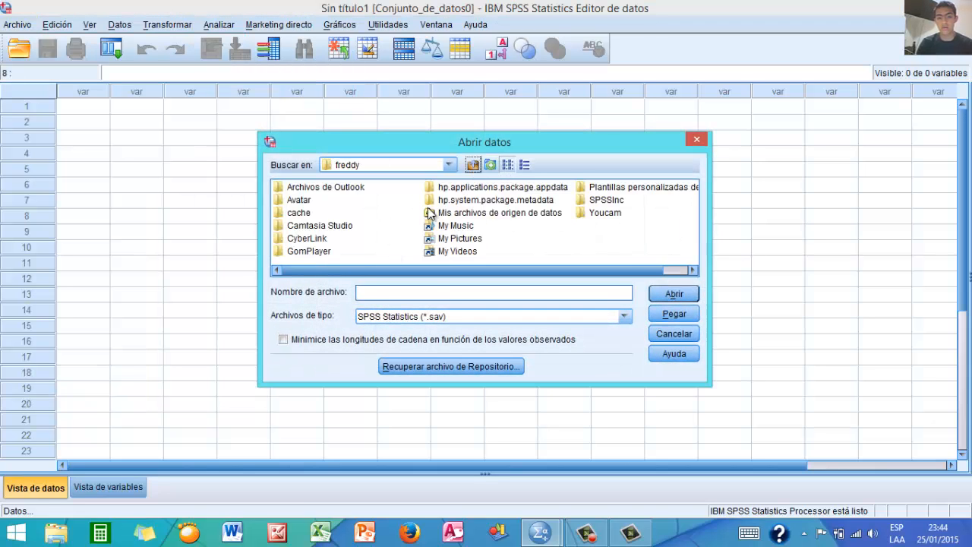
double_click(298, 263)
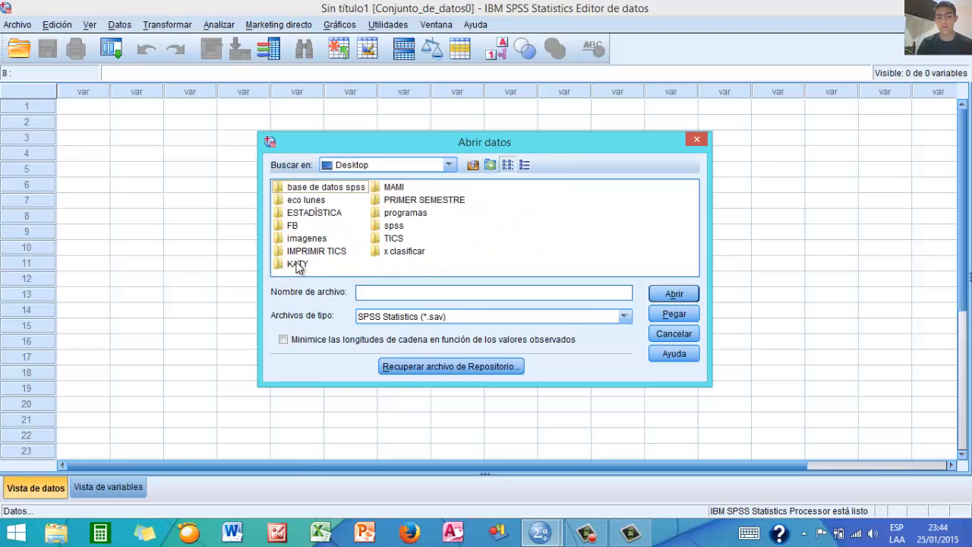
double_click(323, 188)
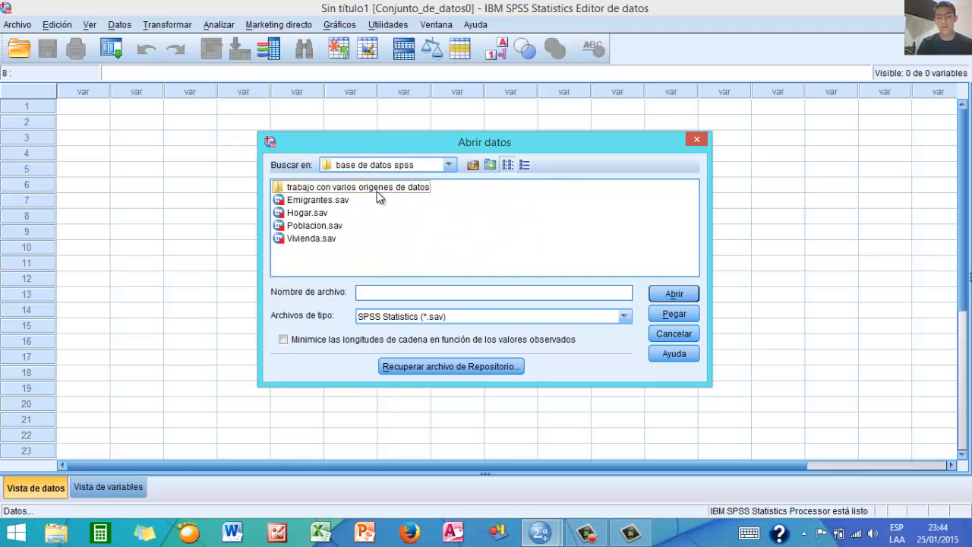
click(335, 201)
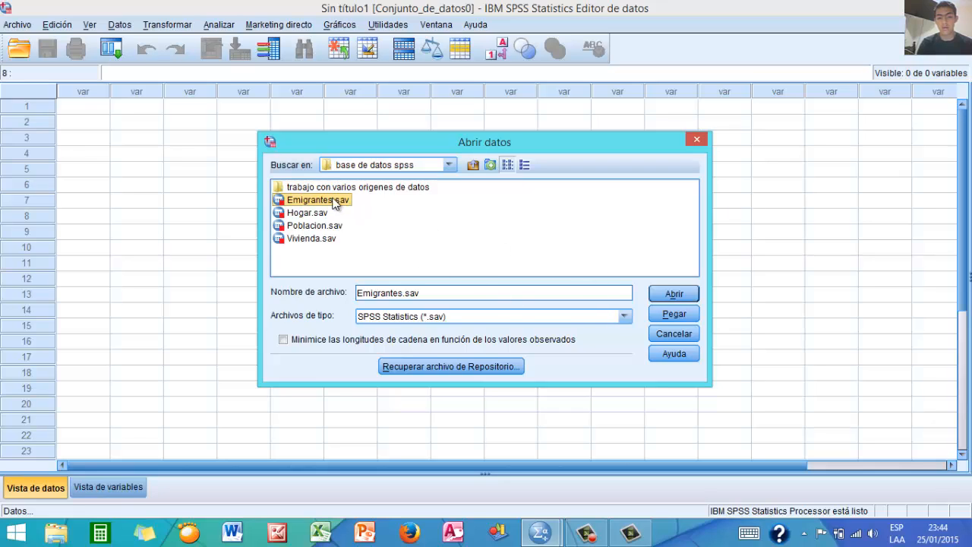
click(674, 295)
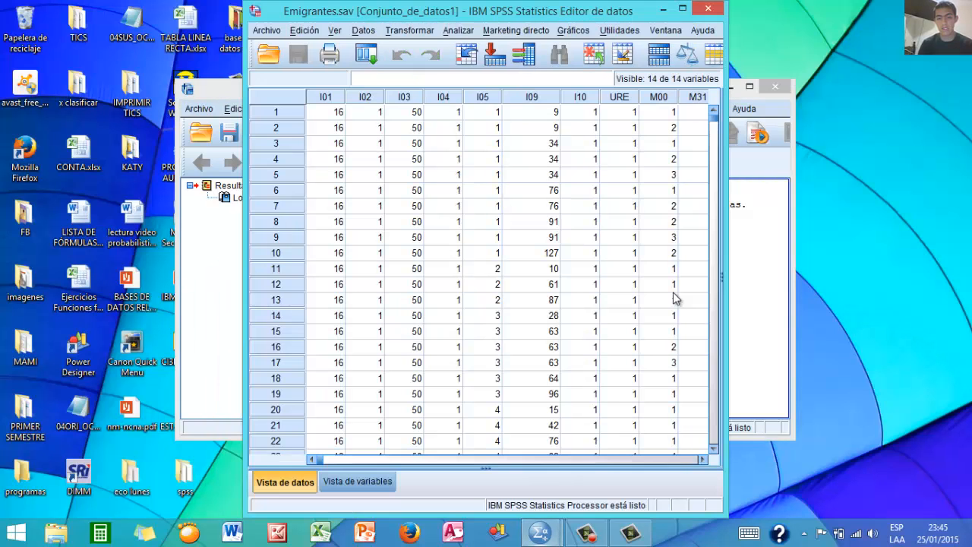
click(686, 8)
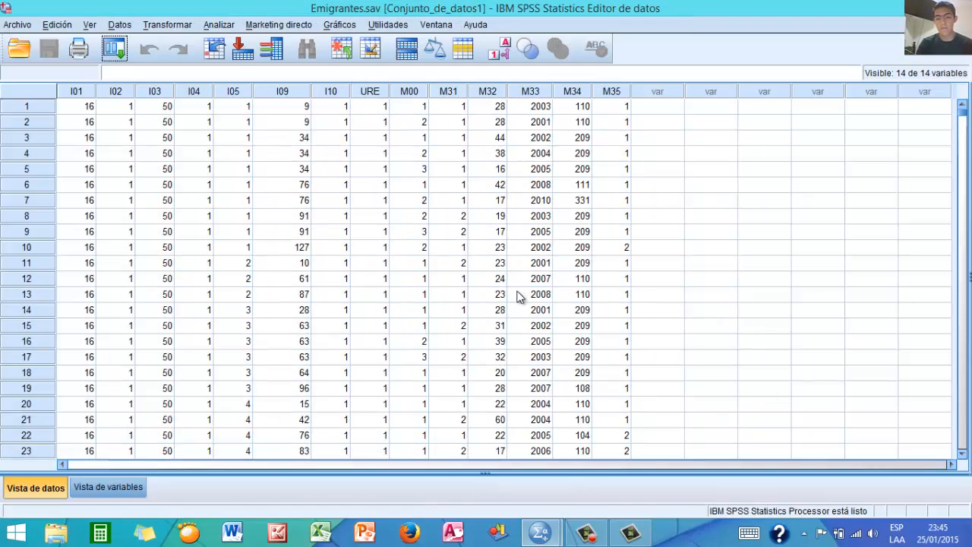
mouse_move(562, 530)
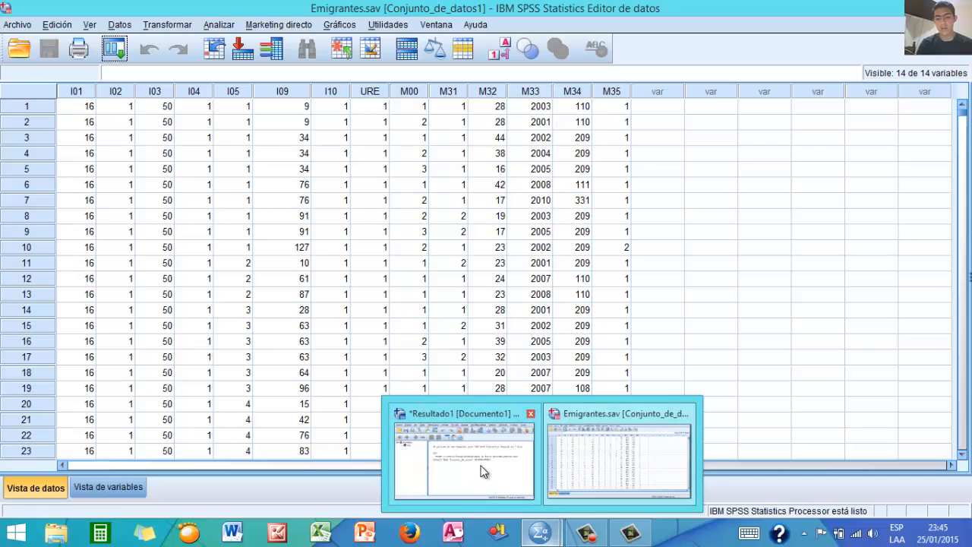
mouse_move(480, 470)
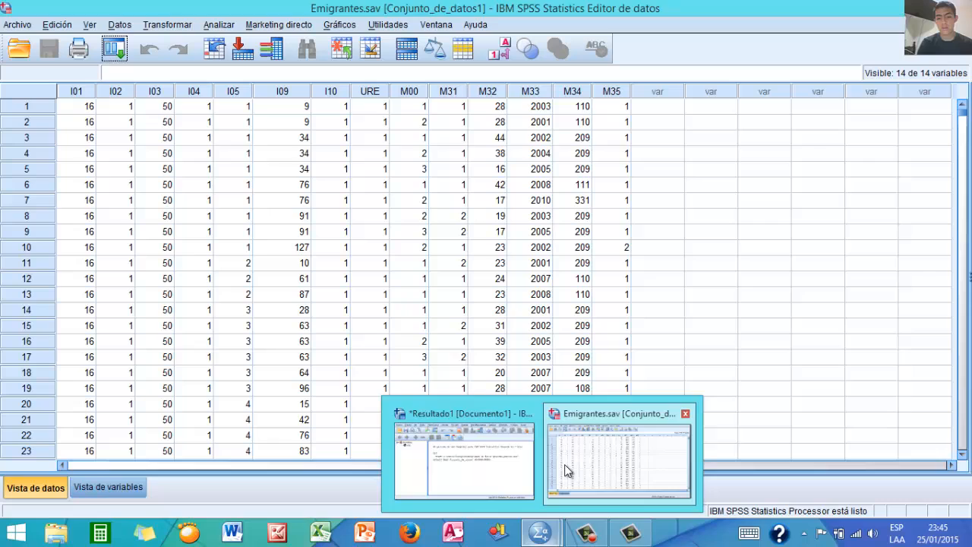
click(565, 464)
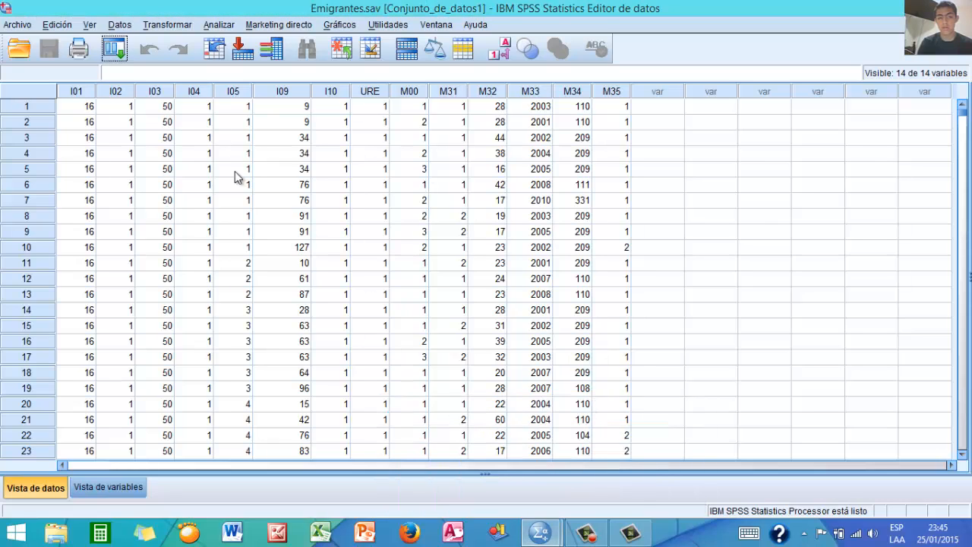
Display value labels instead of codes in the Emigrantes data, and check the variable view before returning to the data view
click(494, 56)
click(496, 56)
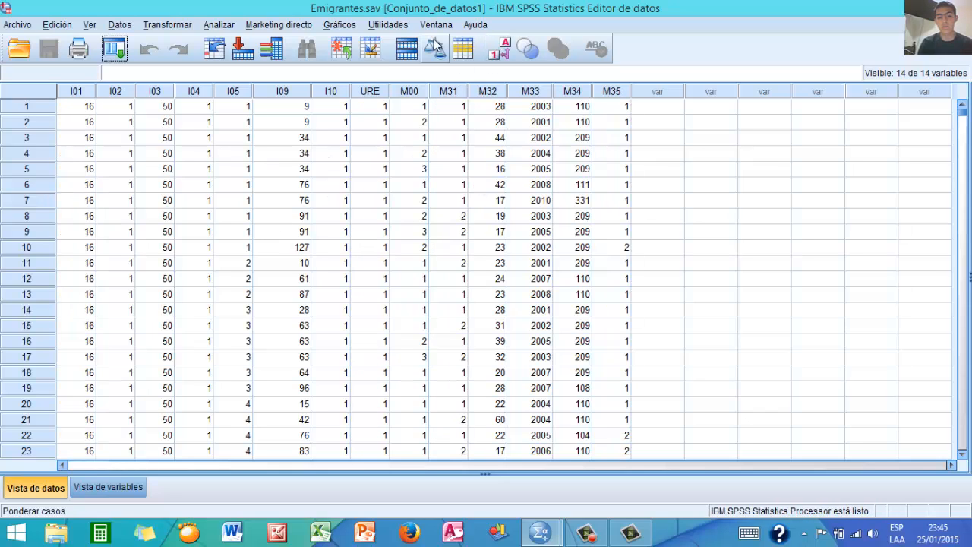
click(499, 51)
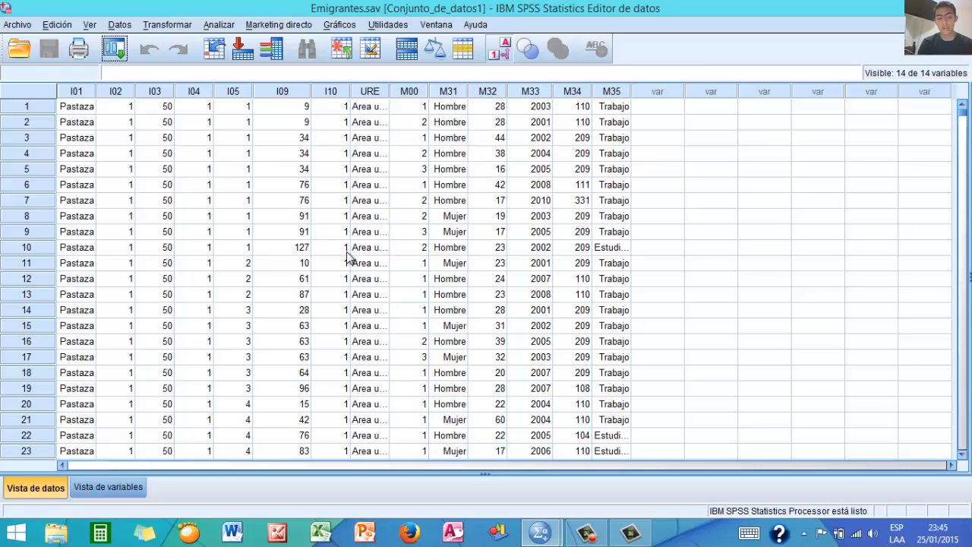
click(114, 487)
click(34, 487)
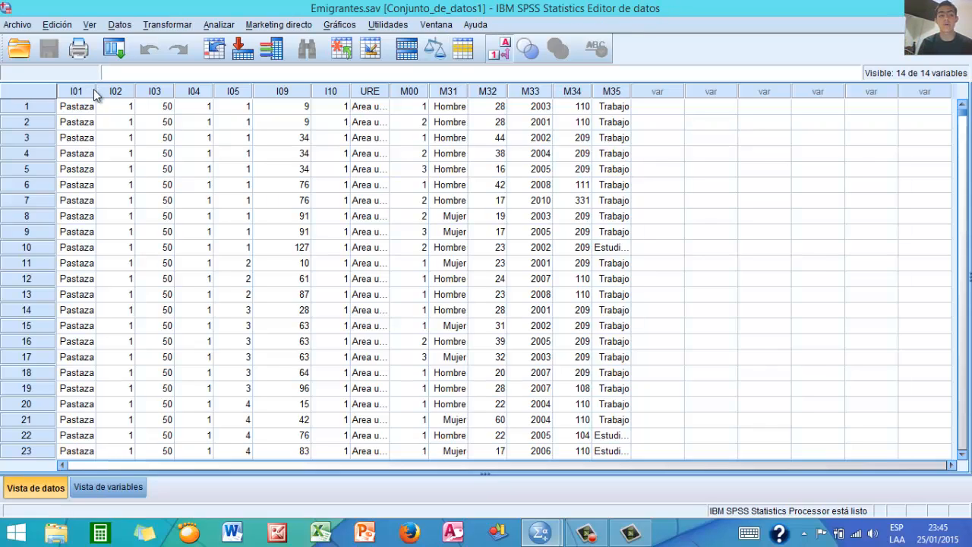
Create a new syntax window, dock the Emigrantes data editor along the screen's left side, and bring the syntax editor to the front
click(19, 26)
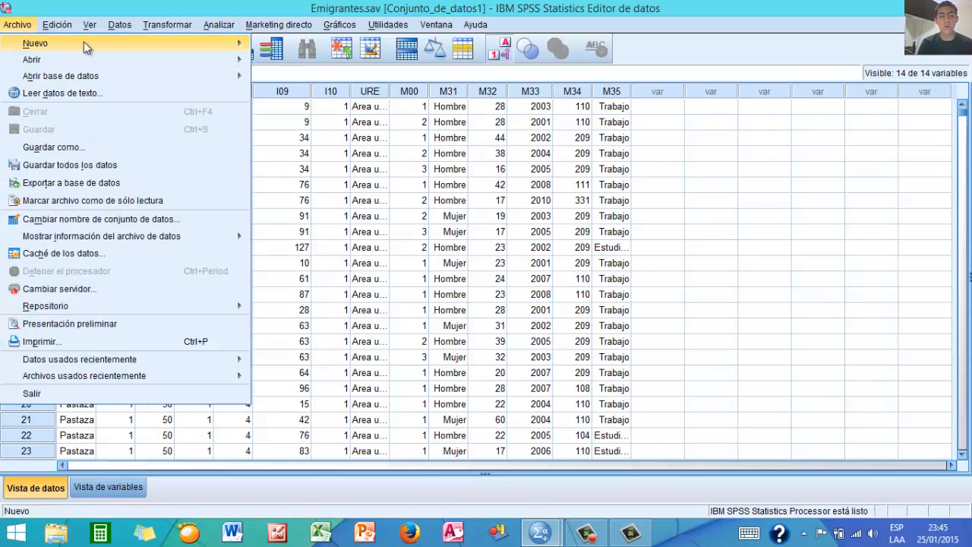
mouse_move(190, 45)
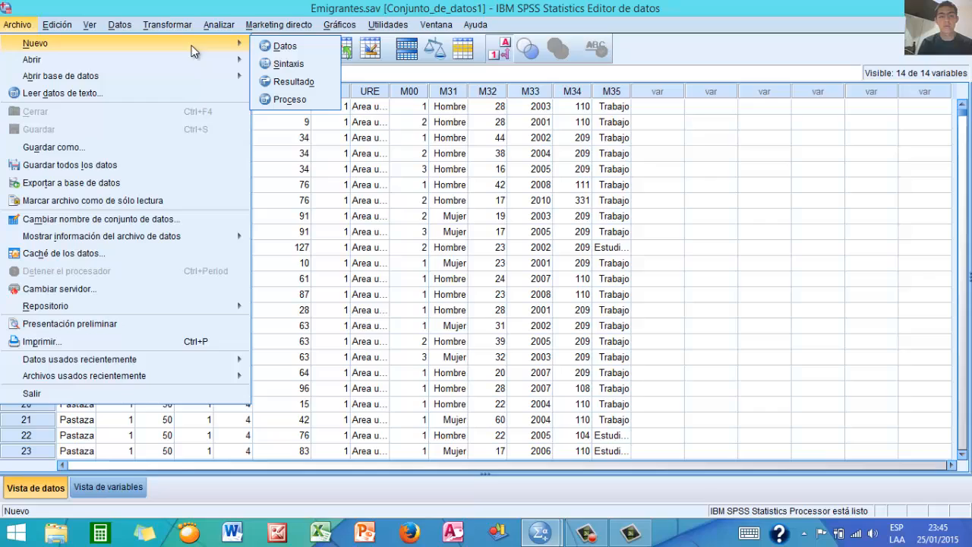
click(297, 65)
drag(674, 11, 0, 127)
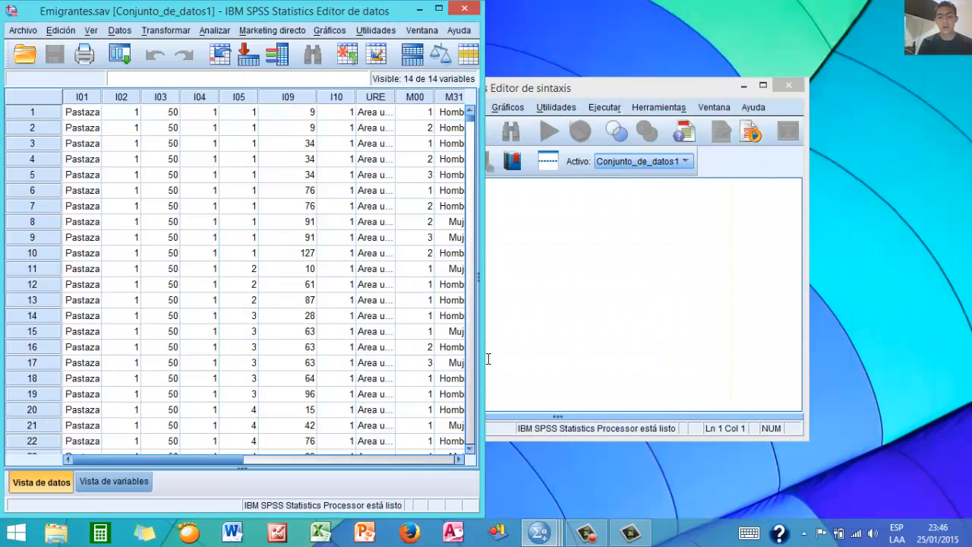
mouse_move(560, 538)
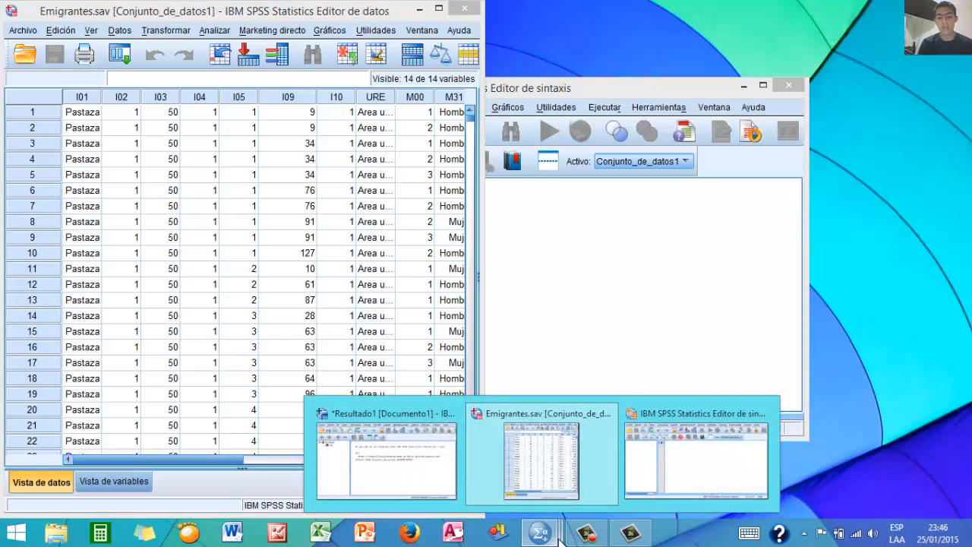
click(663, 445)
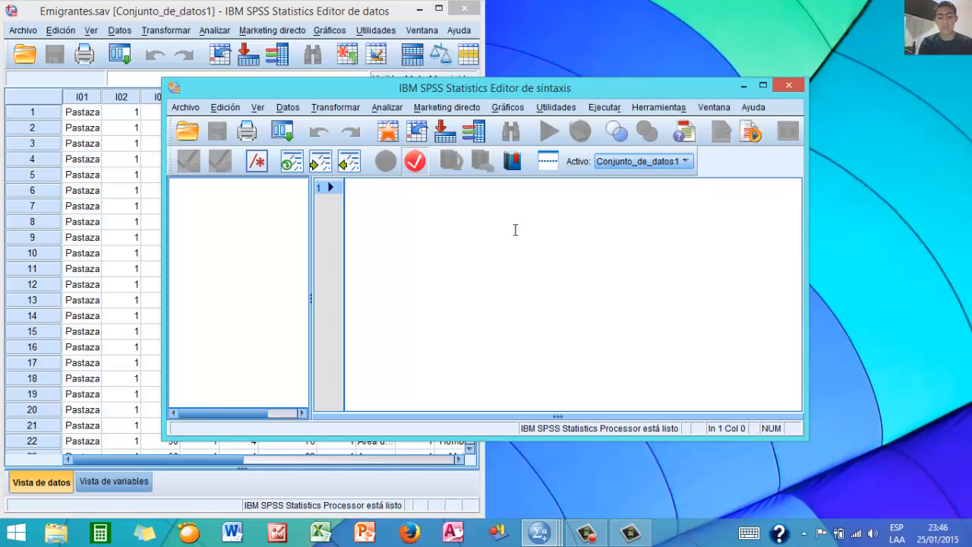
Write a GET FILE= command in the syntax editor with the quoted full path to Hogar.sav in the Desktop folder "base de datos spss"
key(Caps_Lock)
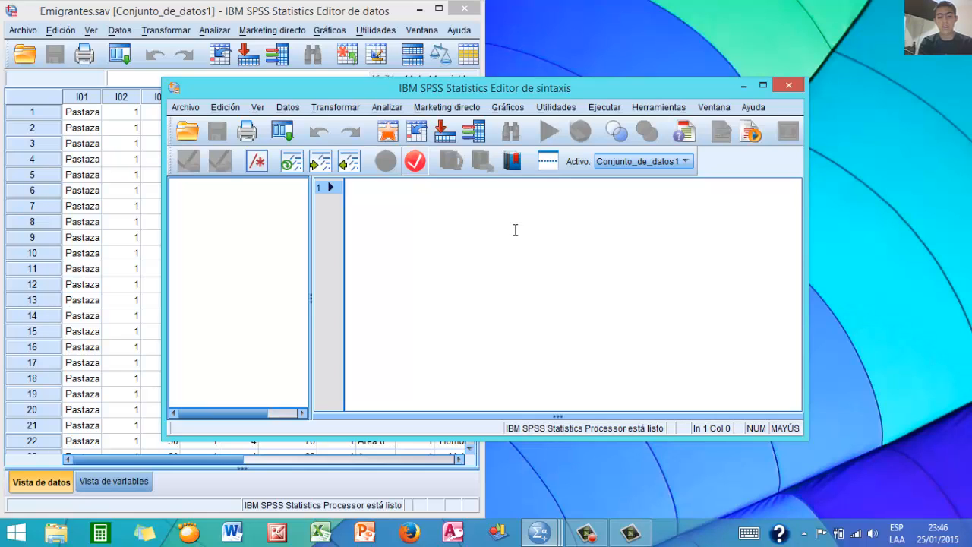
text(GET FILE)
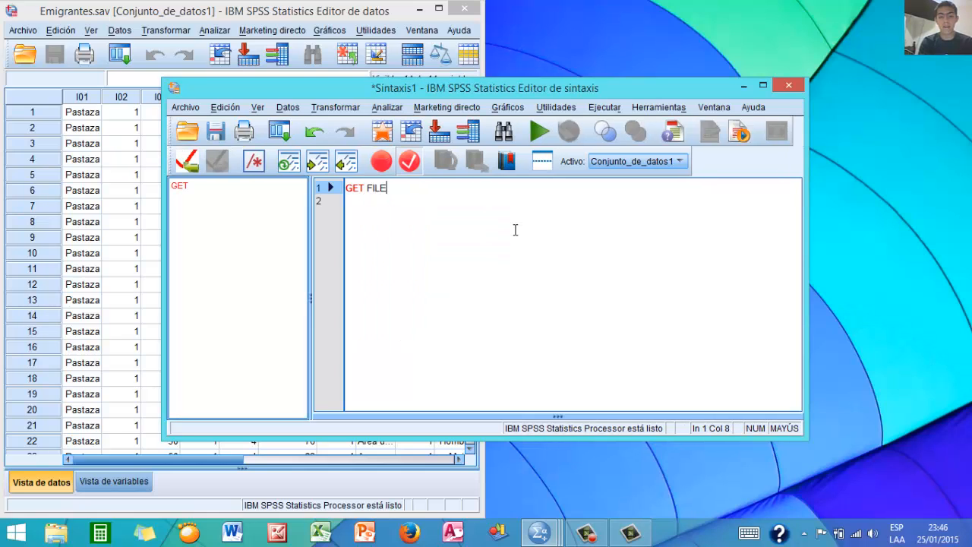
text(=)
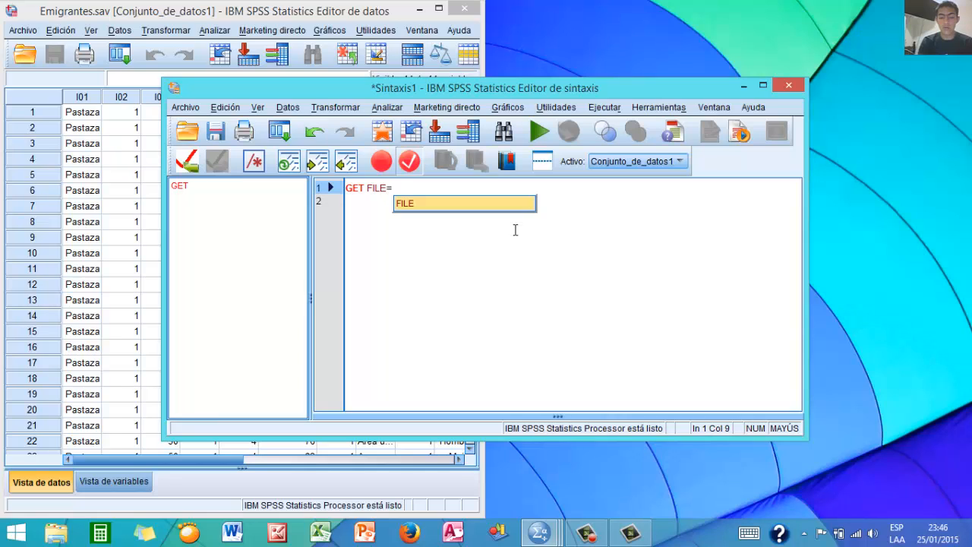
text(')
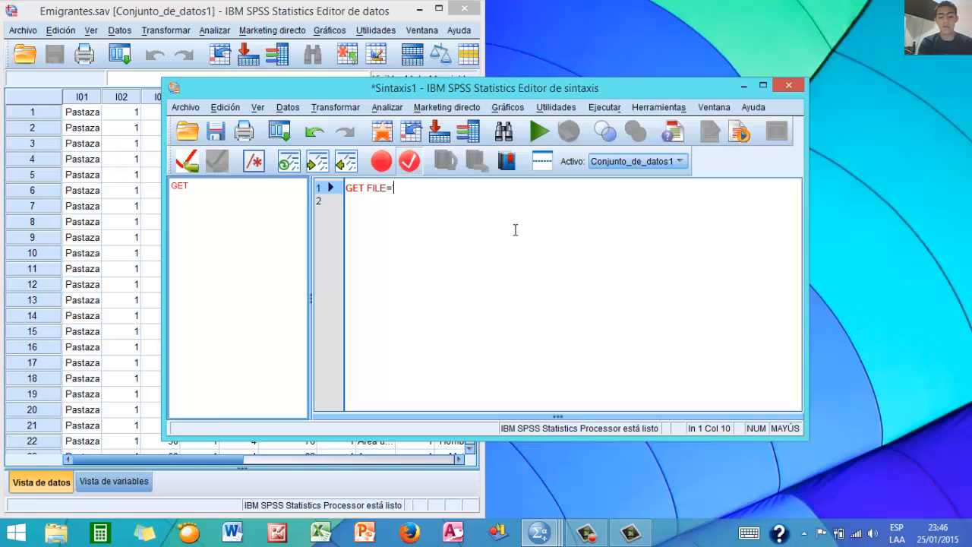
text(C:\Users\freddy\Desktop\base de datos spss)
text(\)
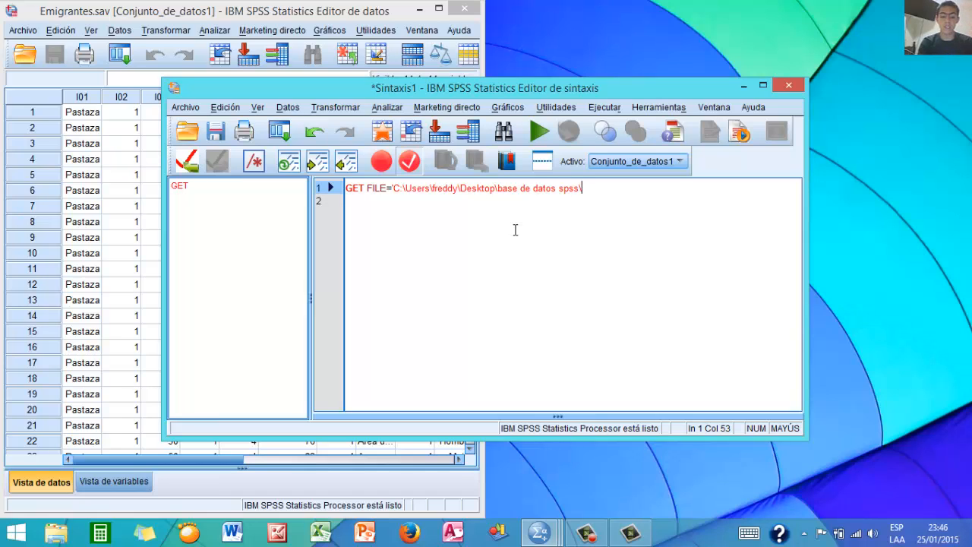
key(Caps_Lock)
text(Hog)
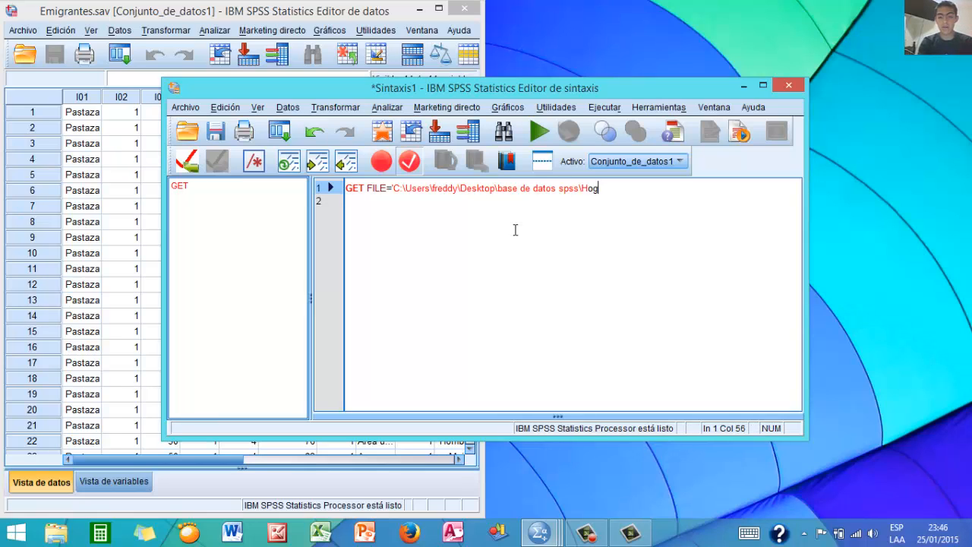
text(ar.sav)
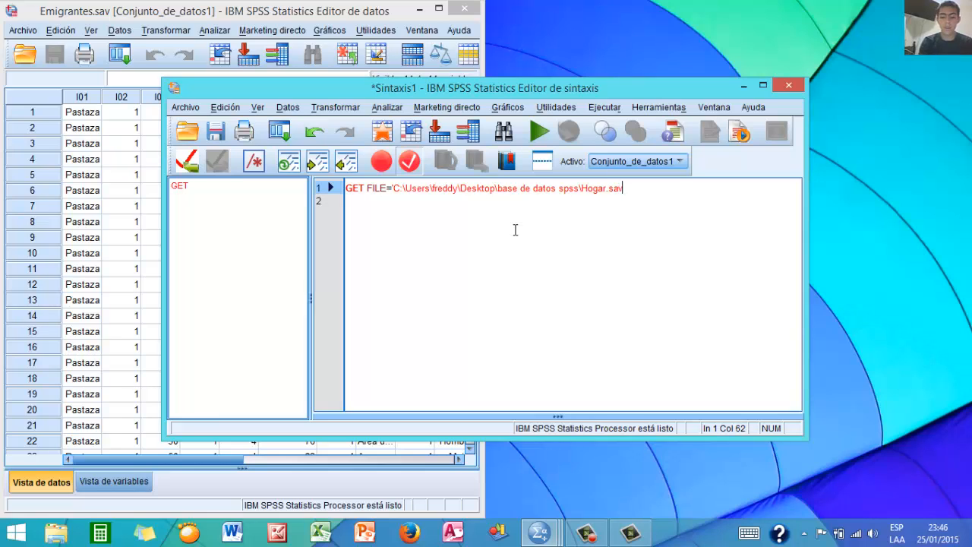
text(0)
key(BackSpace)
text(')
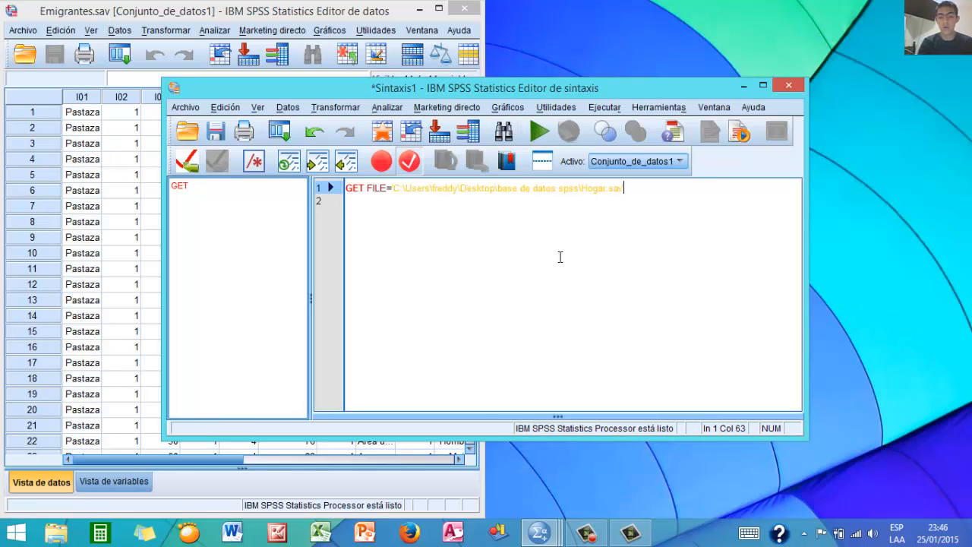
Run the GET FILE command and bring up the Hogar.sav data window
click(545, 140)
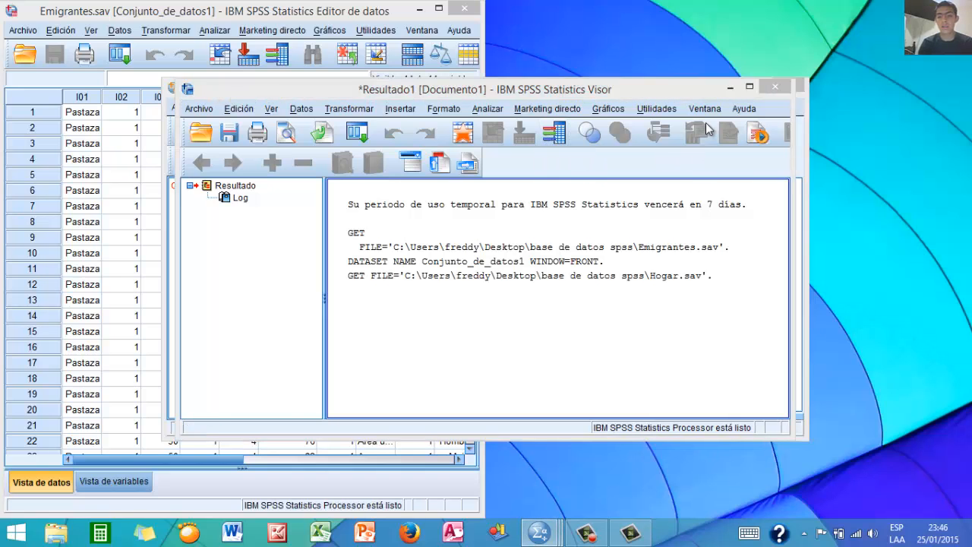
mouse_move(537, 534)
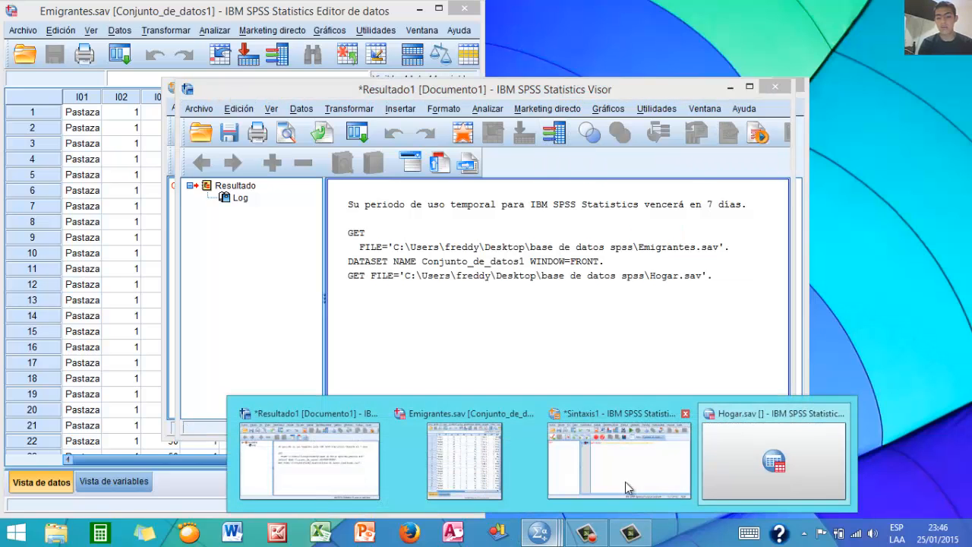
mouse_move(699, 460)
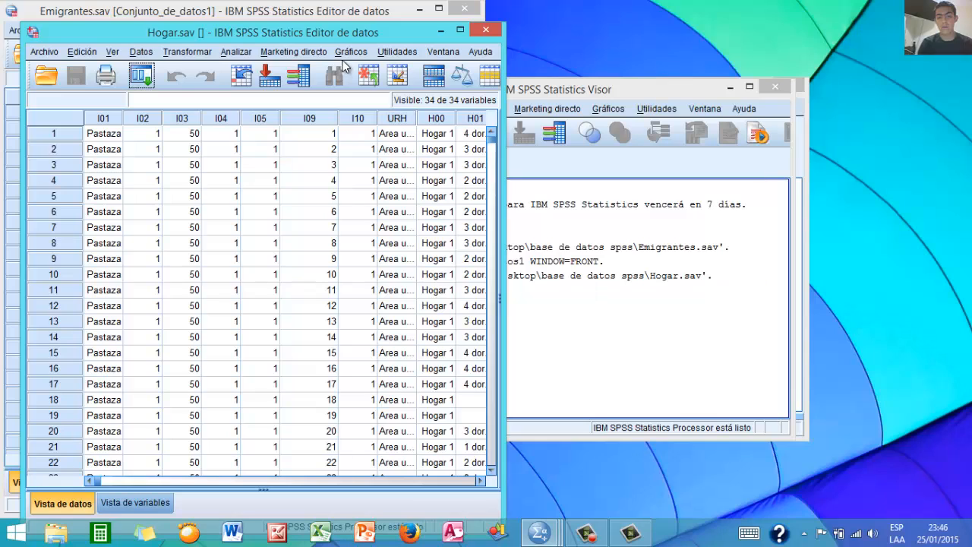
Dock the Hogar.sav data editor beside the Emigrantes data editor and bring both data windows to the front
drag(360, 34, 971, 11)
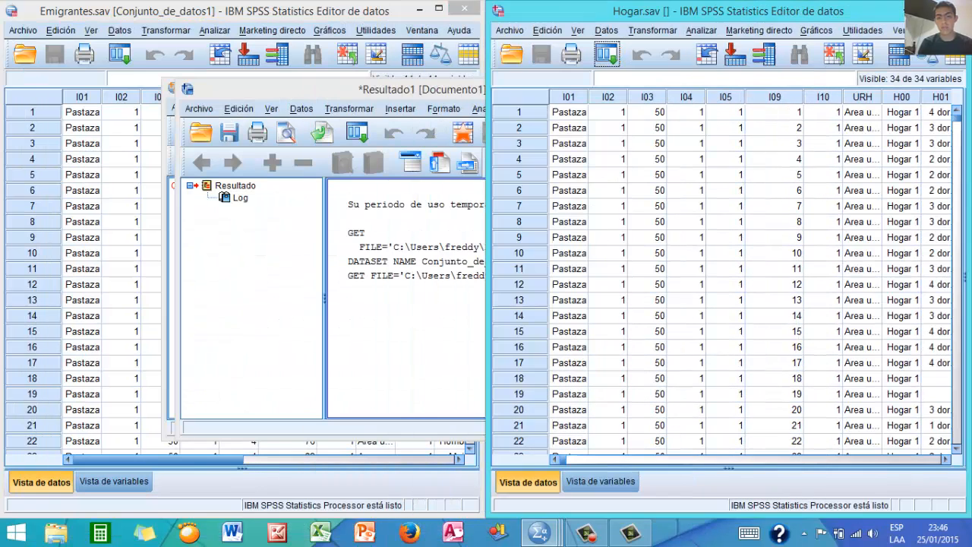
click(334, 19)
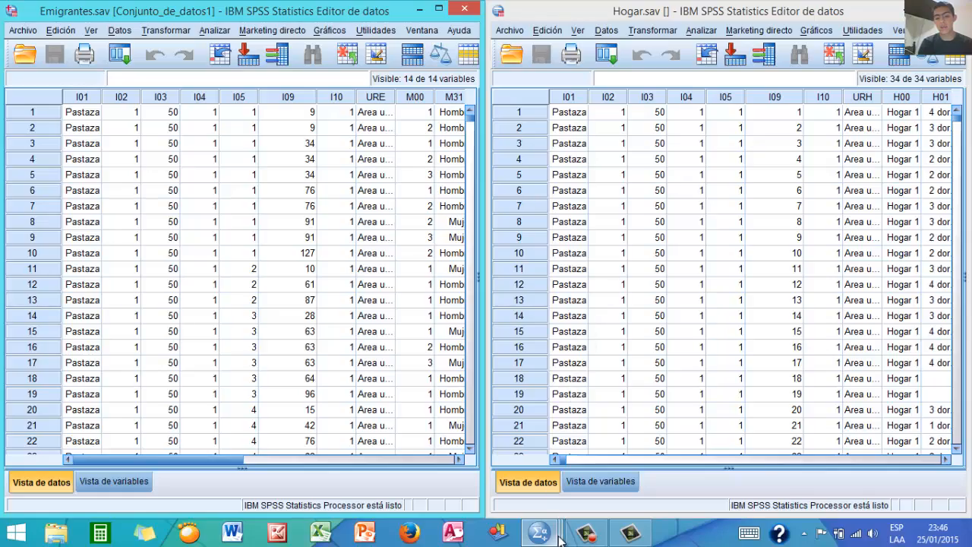
Review the commands logged in the output viewer for opening both files, and return to the two data editors
mouse_move(542, 535)
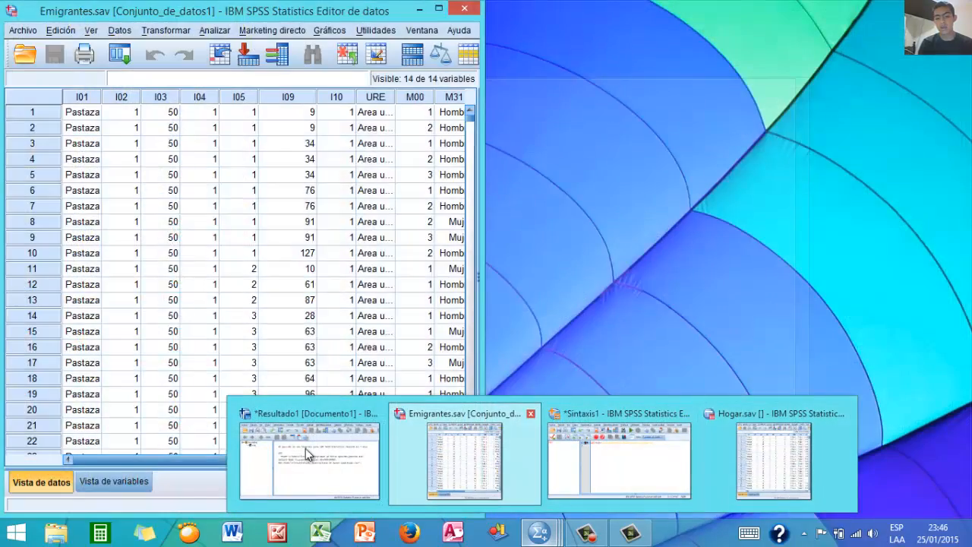
click(296, 454)
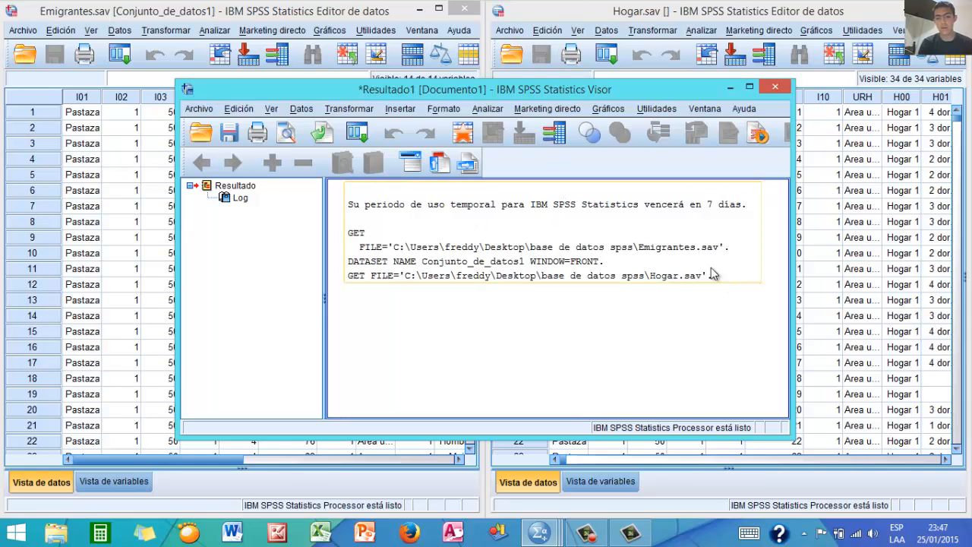
click(611, 17)
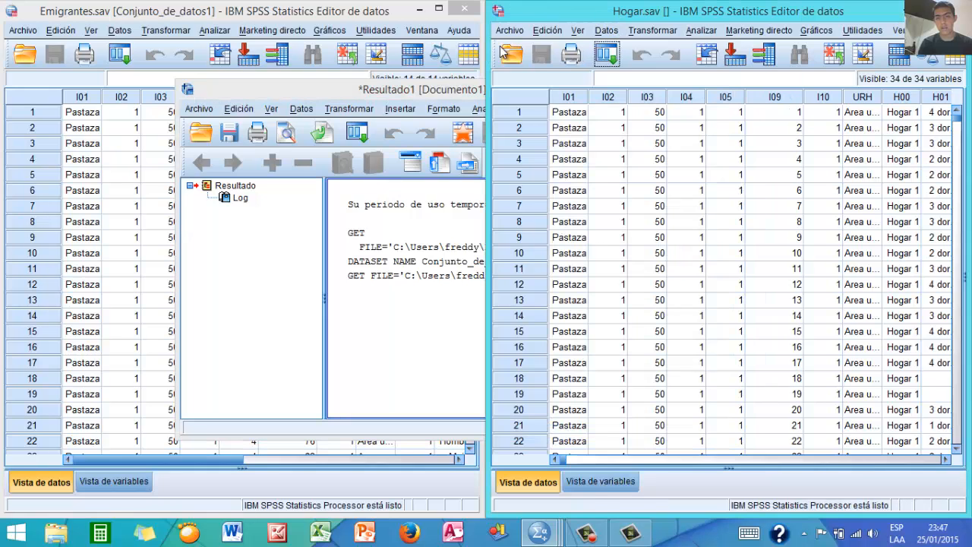
click(459, 29)
click(555, 17)
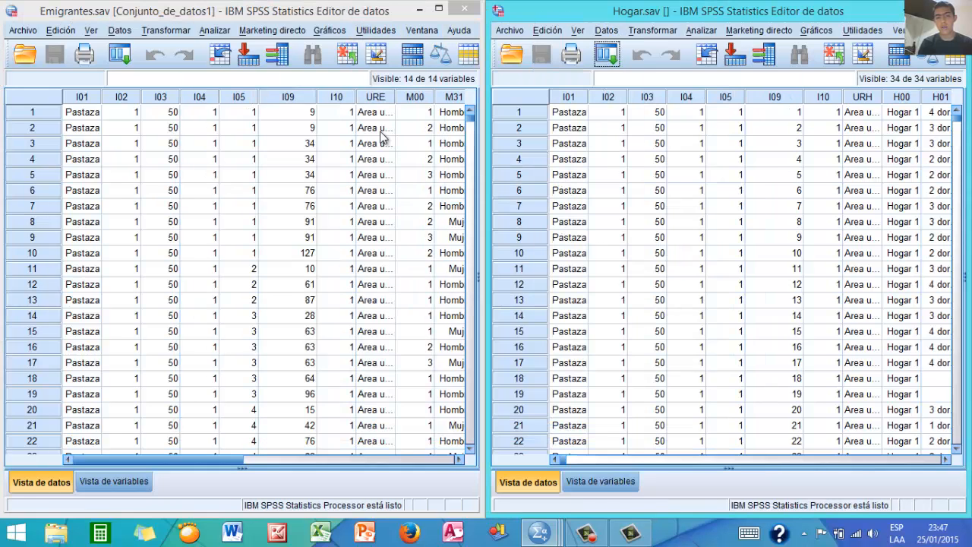
click(350, 15)
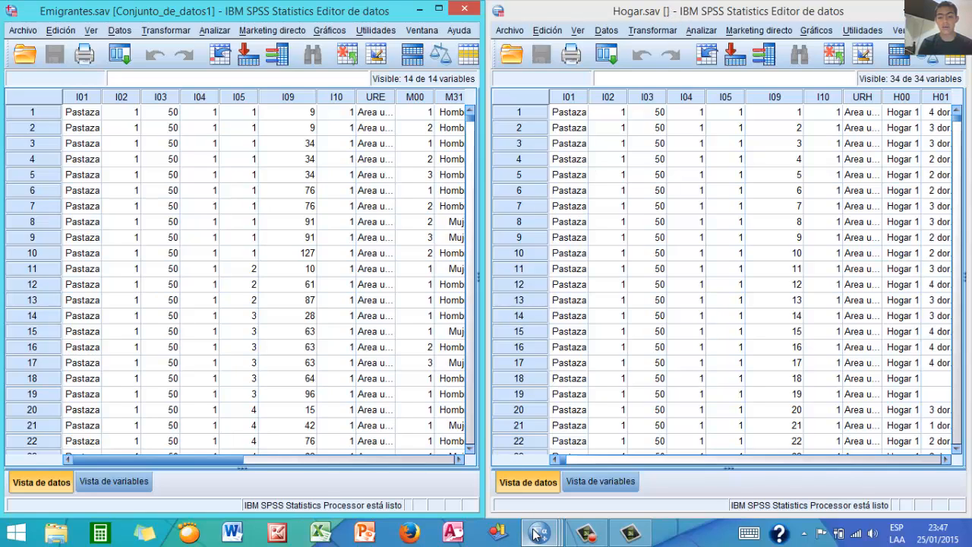
Review the GET FILE command in the syntax editor, and compare the I09 columns of Emigrantes and Hogar side by side
mouse_move(536, 534)
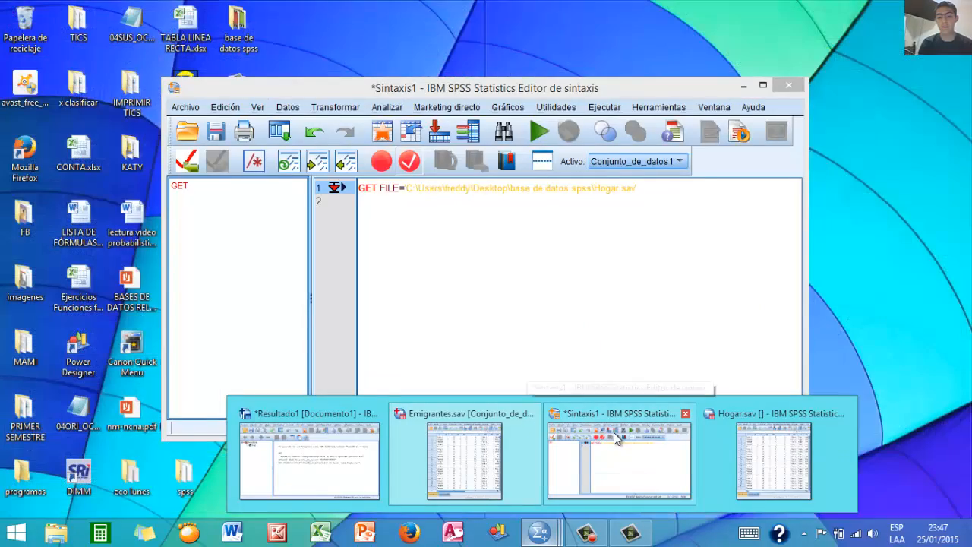
click(613, 432)
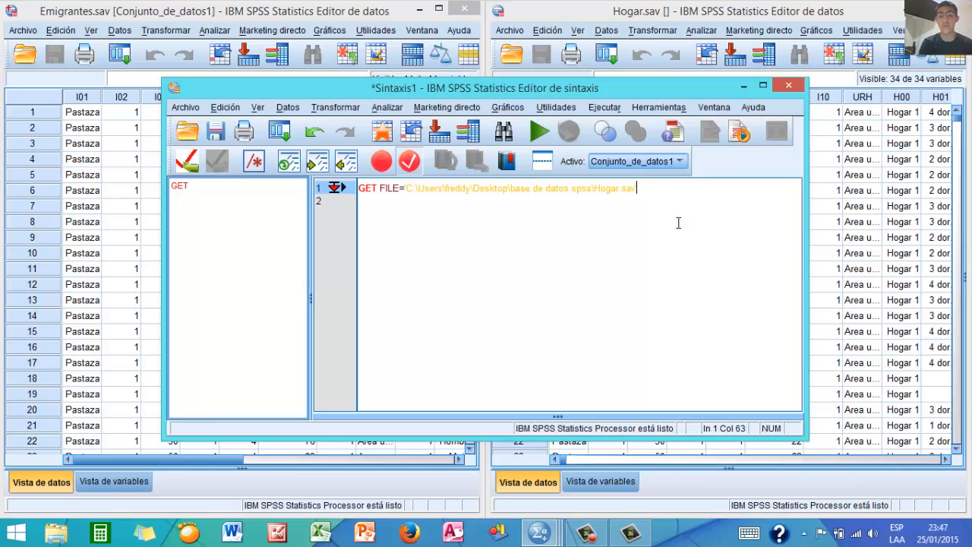
click(665, 17)
click(347, 16)
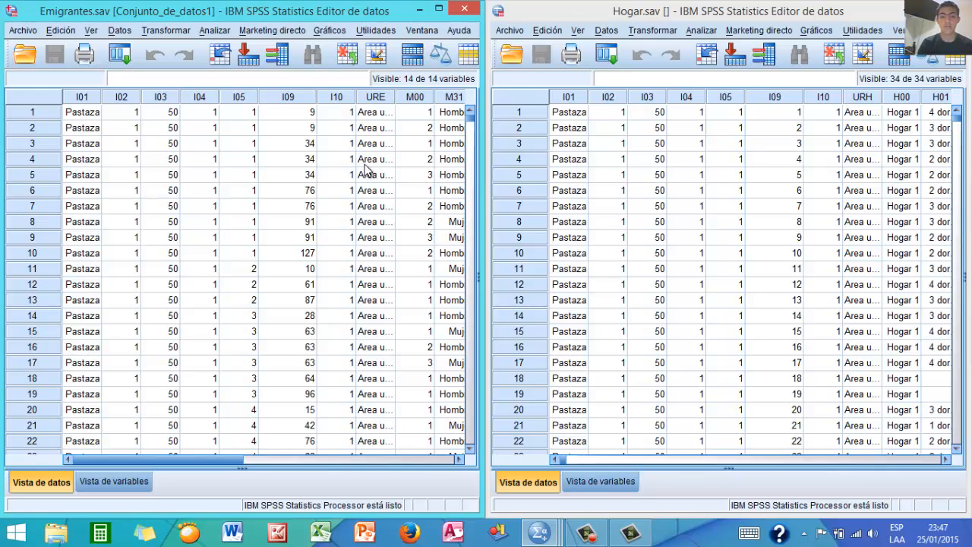
click(298, 179)
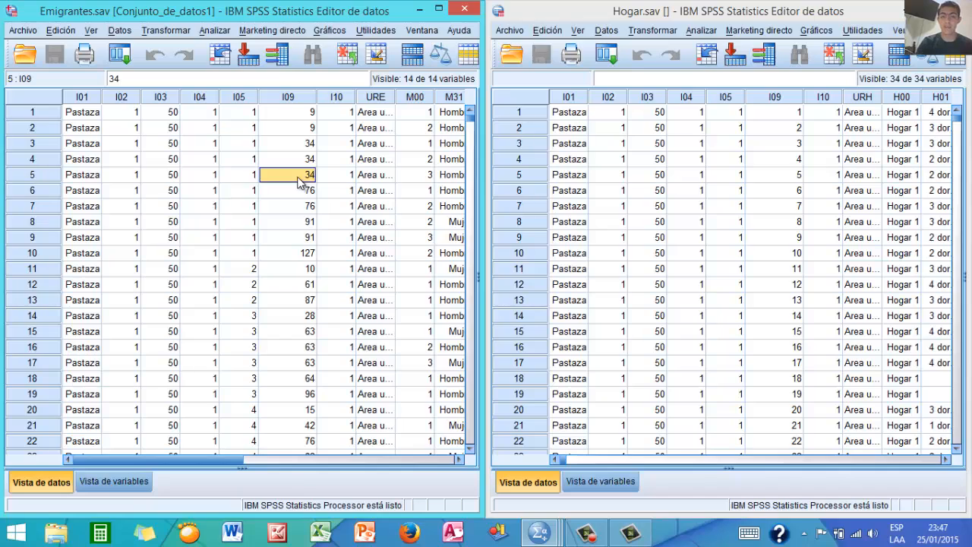
click(798, 207)
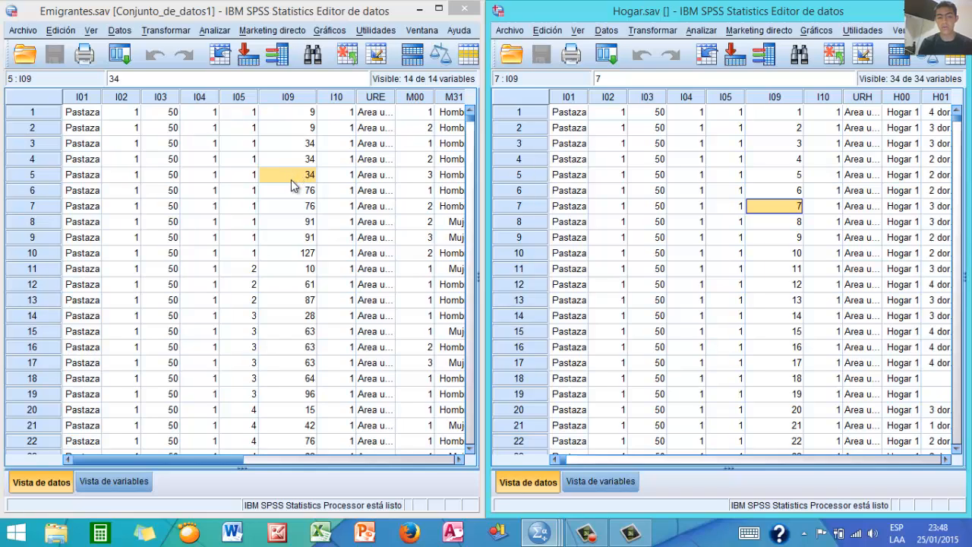
Inspect the variable information for PROVINCIA [I01] in Emigrantes alongside the Hogar columns, and close the Variables dialog
click(282, 54)
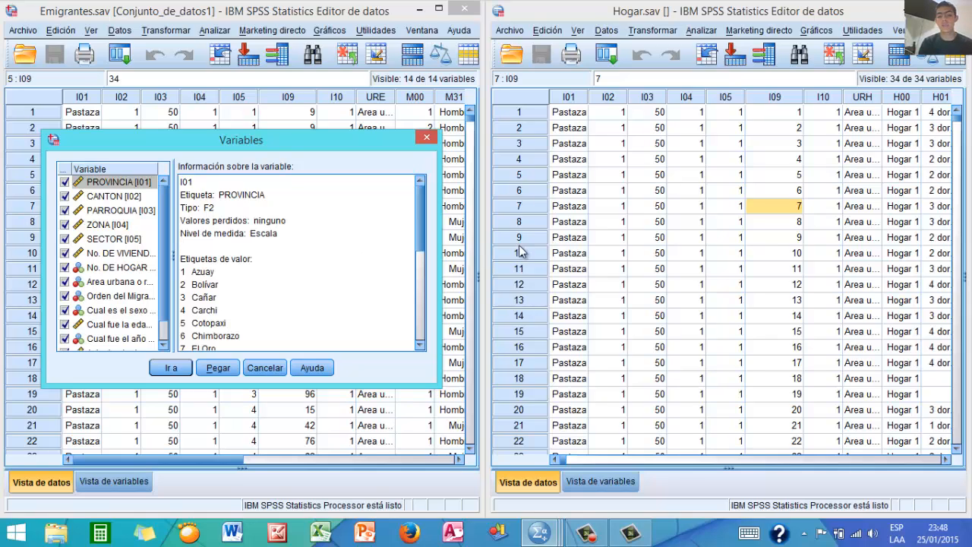
click(647, 236)
click(387, 195)
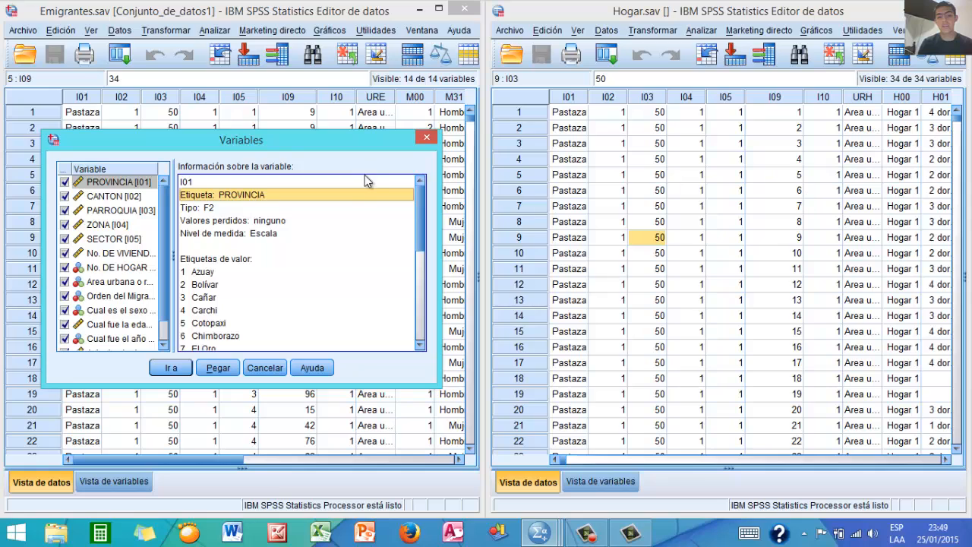
click(725, 237)
click(822, 239)
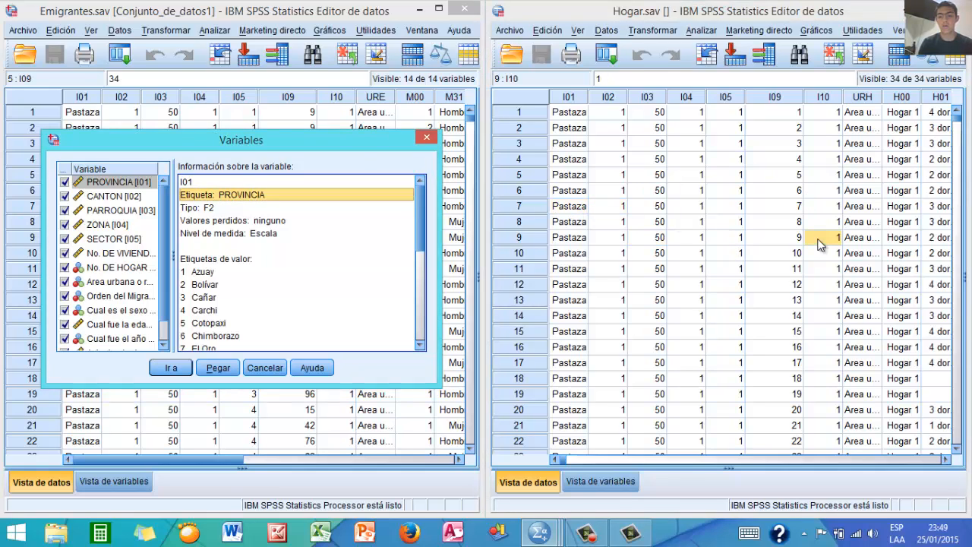
click(426, 145)
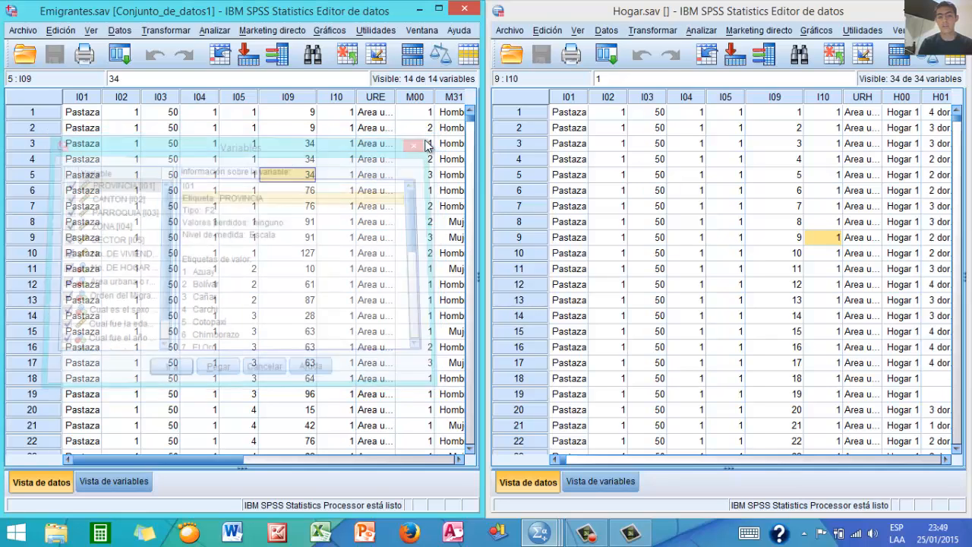
Compare cells in the shared columns I03, I05, I09 and I10 of the Hogar and Emigrantes data, ending in Emigrantes
click(253, 207)
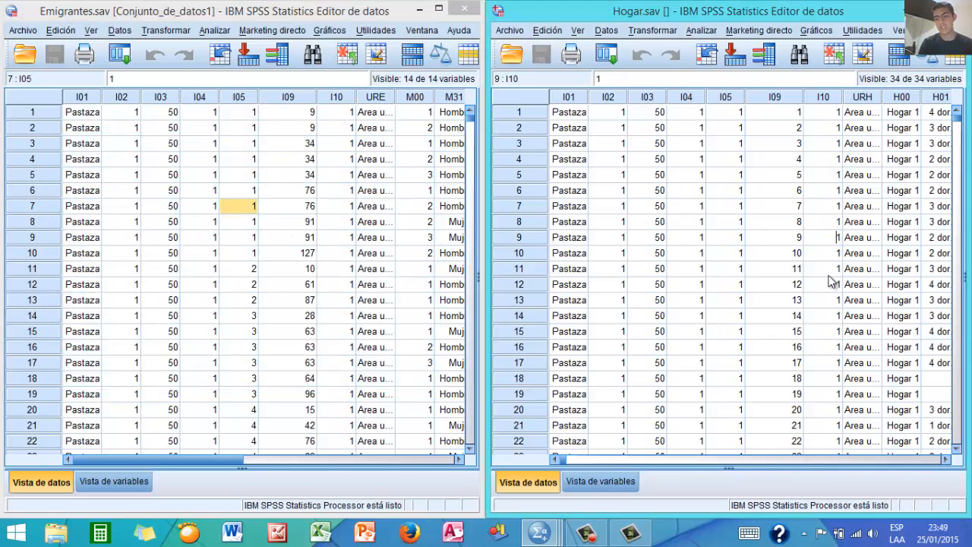
click(826, 352)
click(663, 177)
click(792, 211)
click(644, 350)
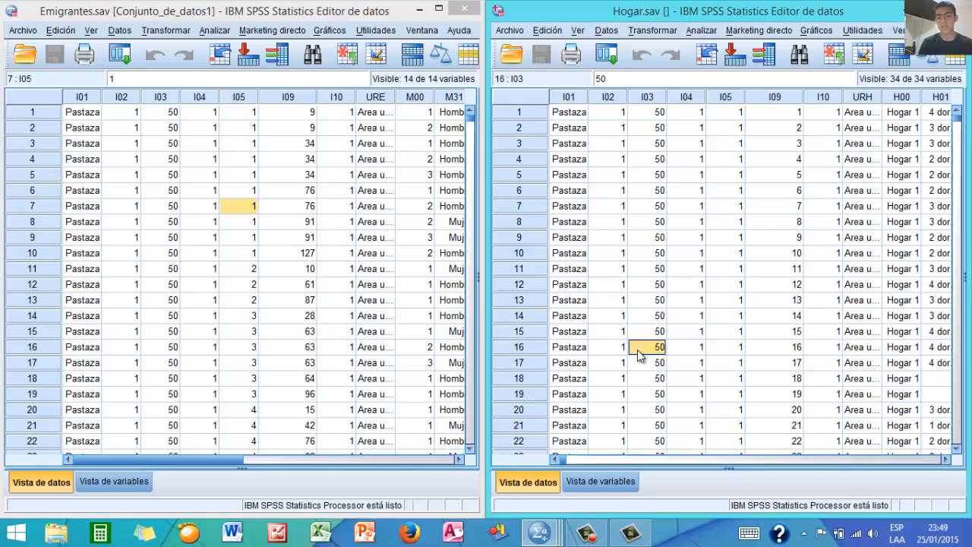
click(311, 271)
click(170, 191)
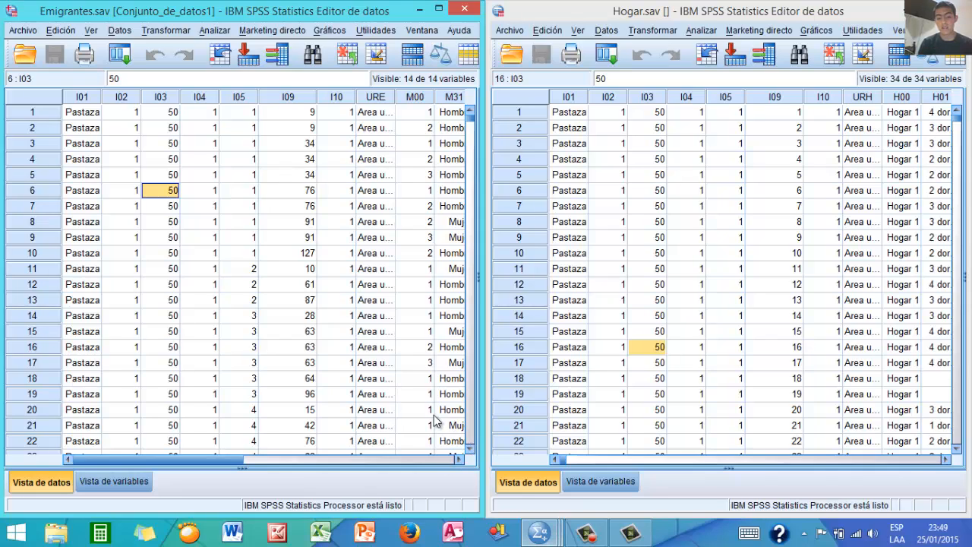
Add the command DATASET NAME informacion_personas. below the GET FILE line in the syntax editor, leaving a blank line between them
mouse_move(539, 532)
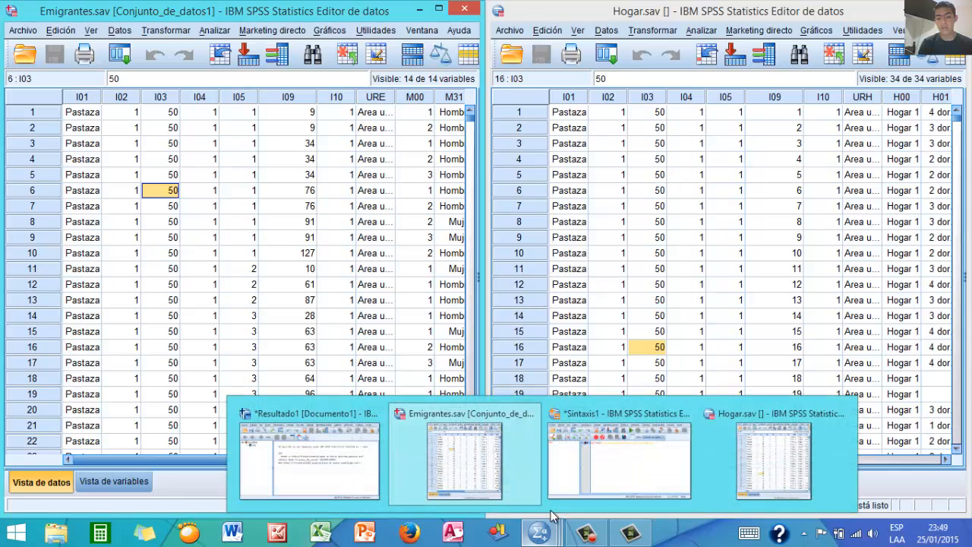
click(611, 481)
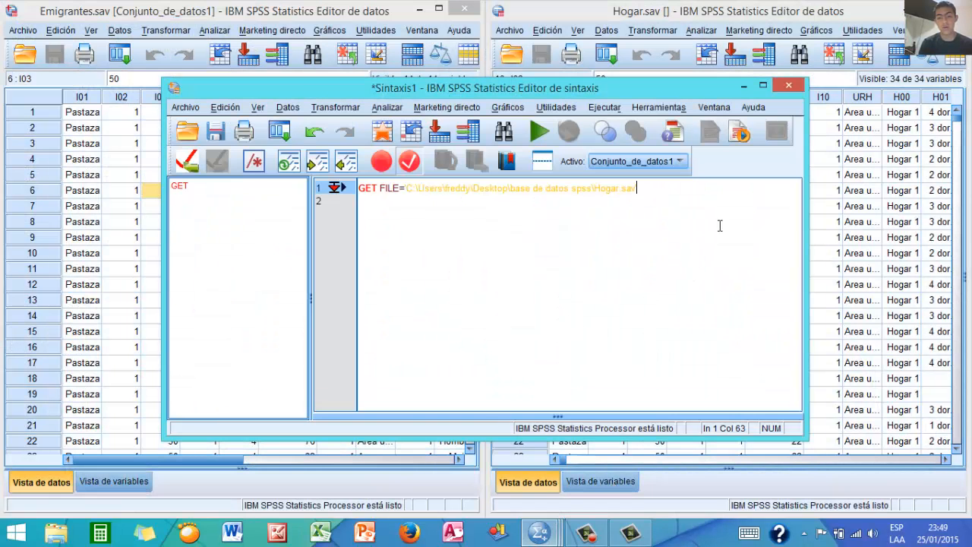
key(Return)
key(Return)
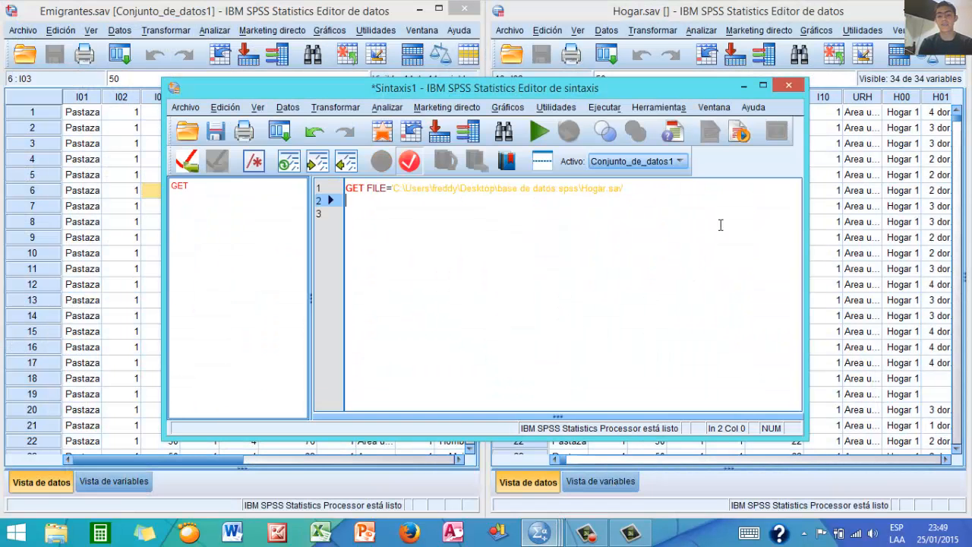
key(Caps_Lock)
text(DATASET NAME)
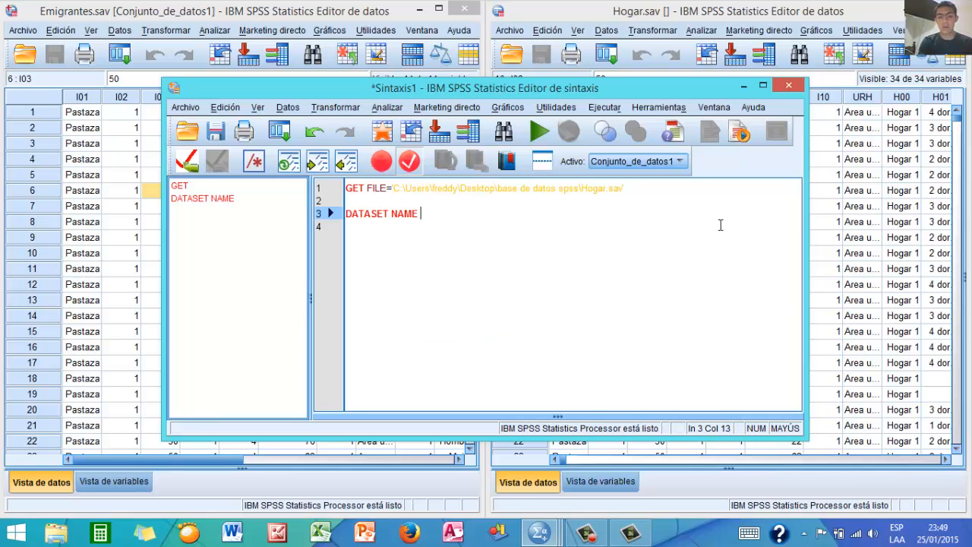
key(Caps_Lock)
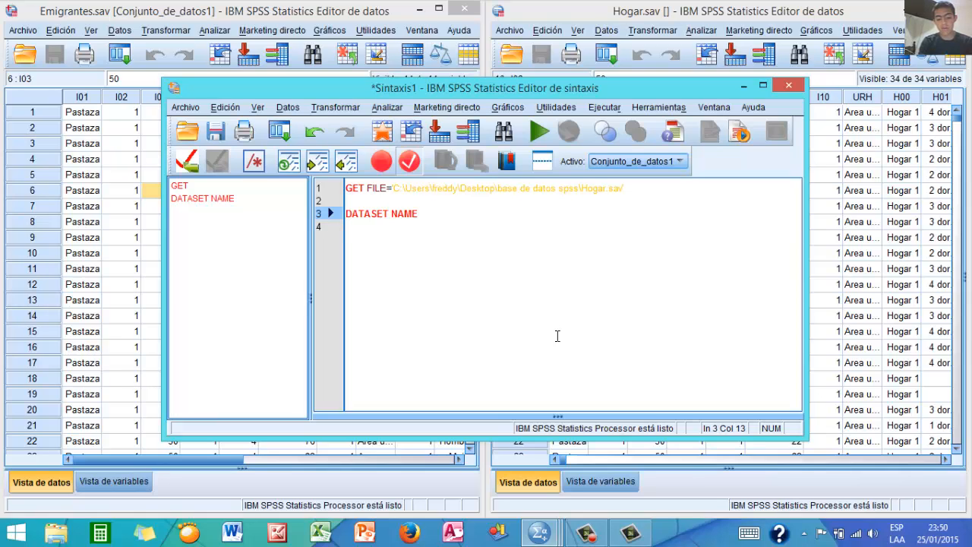
text(ormacion)
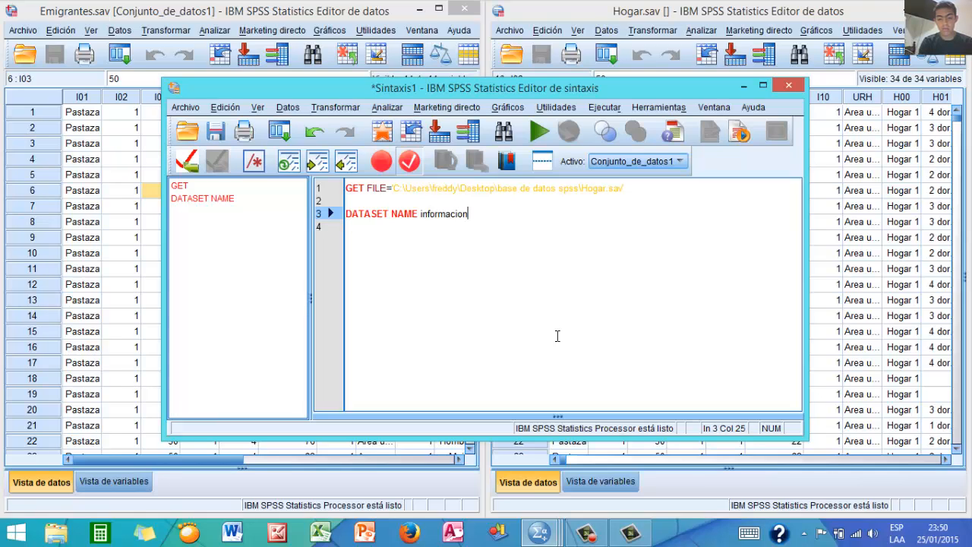
text(sonas.)
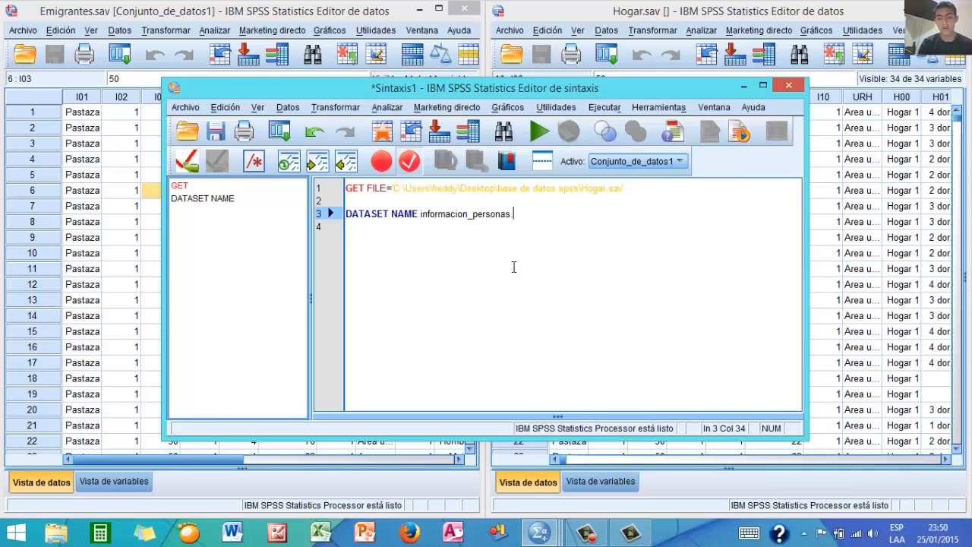
Run only the DATASET NAME command, check the output log, and bring the renamed Emigrantes dataset to the front
click(418, 214)
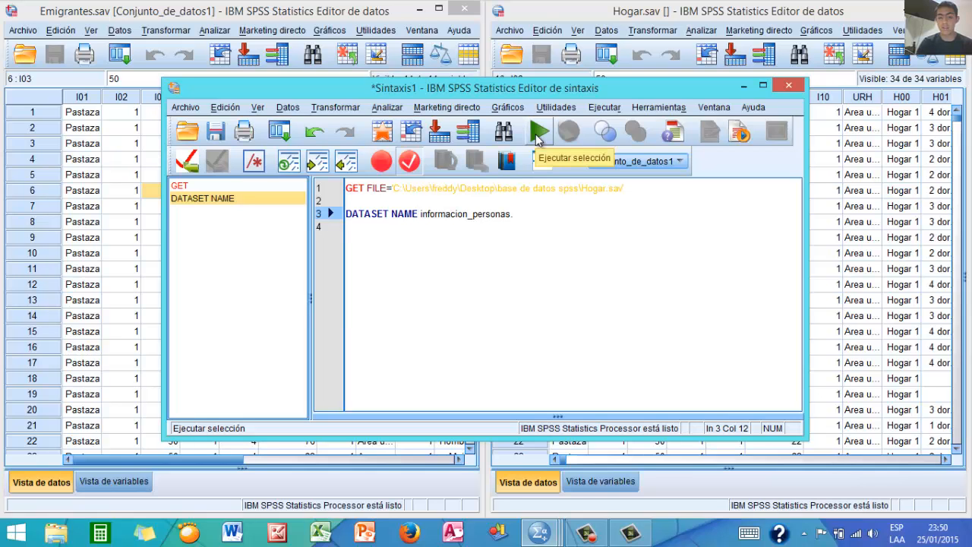
click(536, 132)
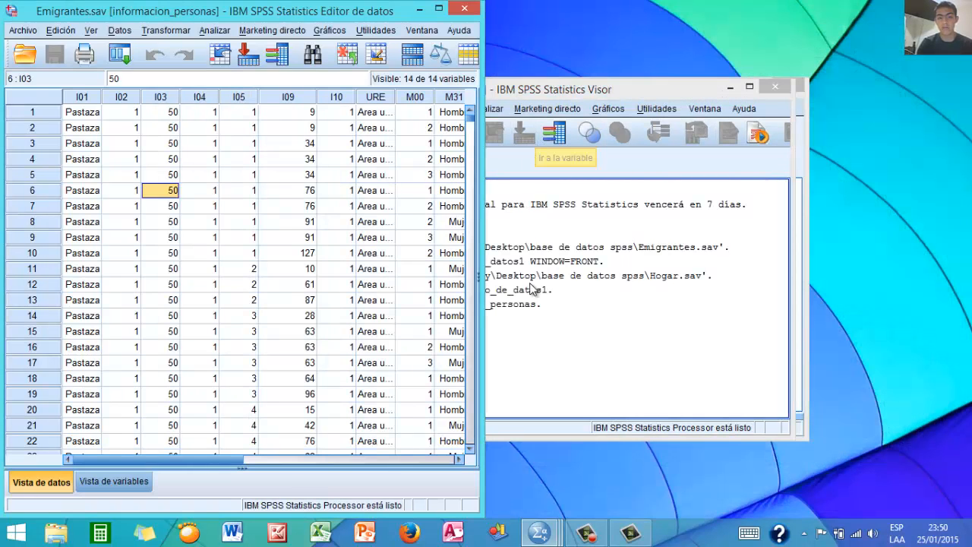
click(555, 364)
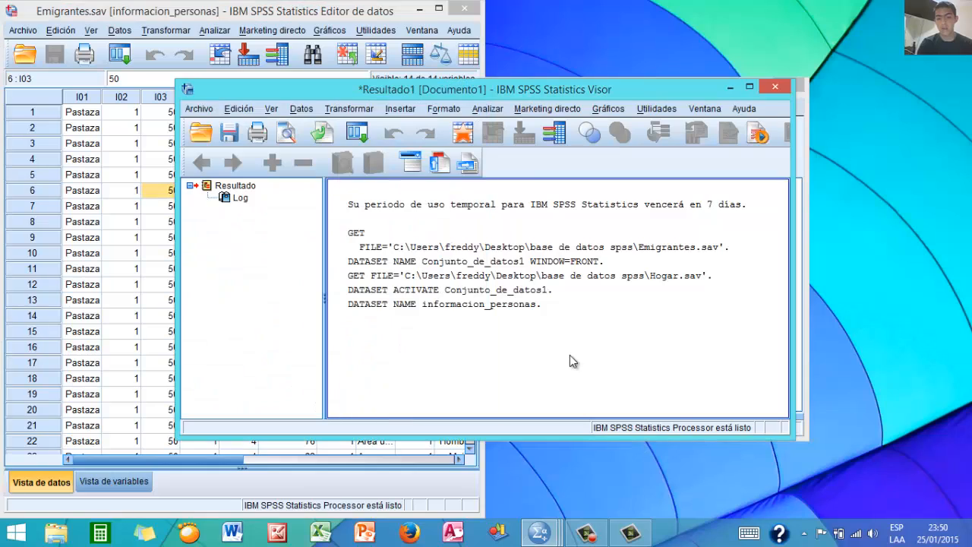
click(388, 313)
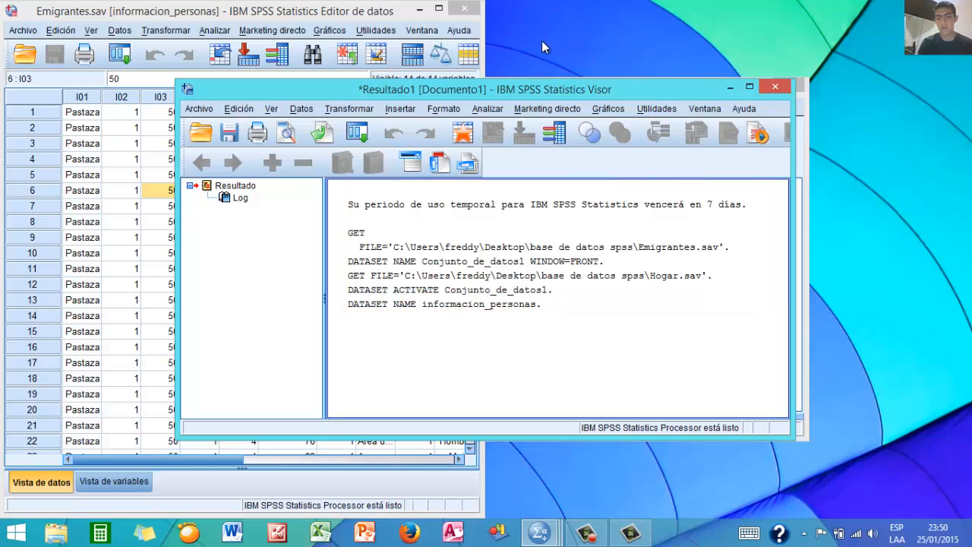
click(371, 23)
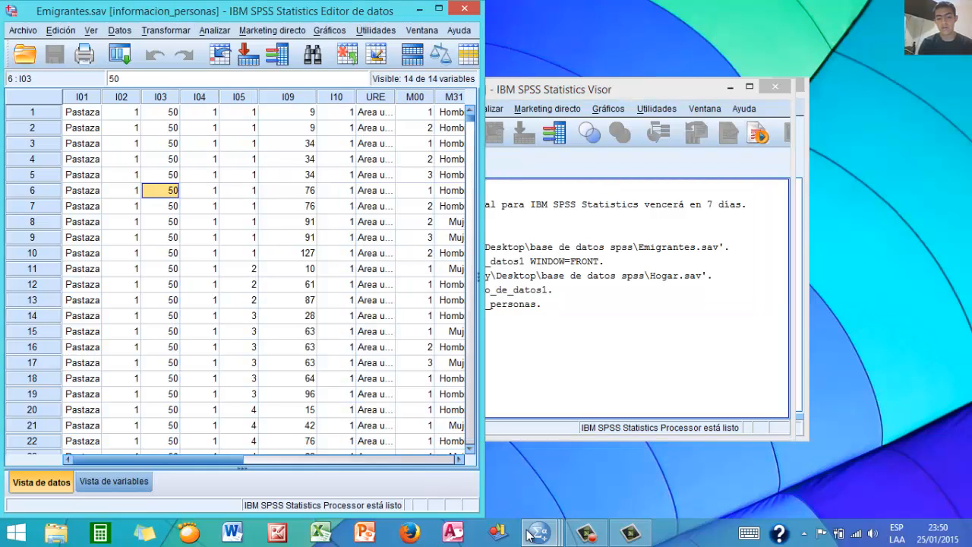
Check the list of open SPSS windows and maximize the Emigrantes data editor
mouse_move(532, 536)
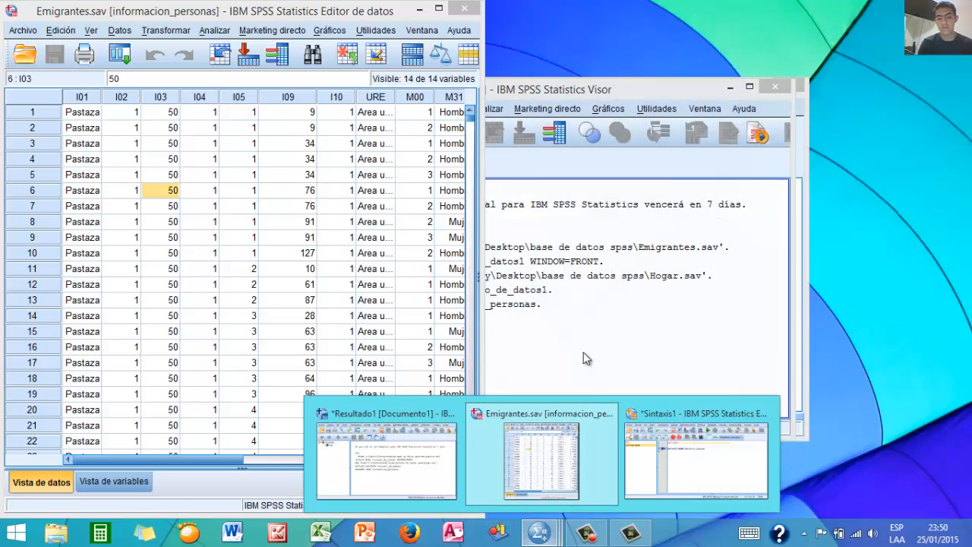
click(586, 357)
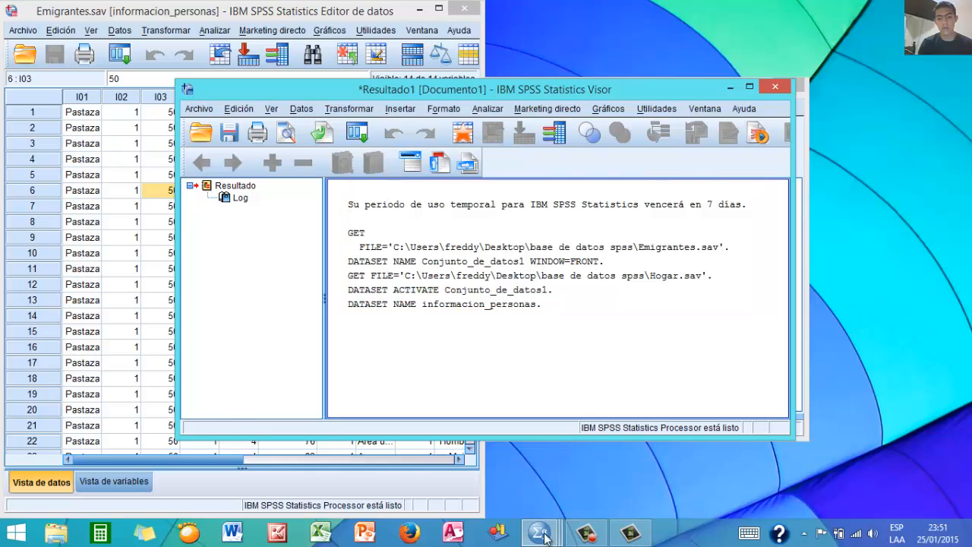
mouse_move(559, 538)
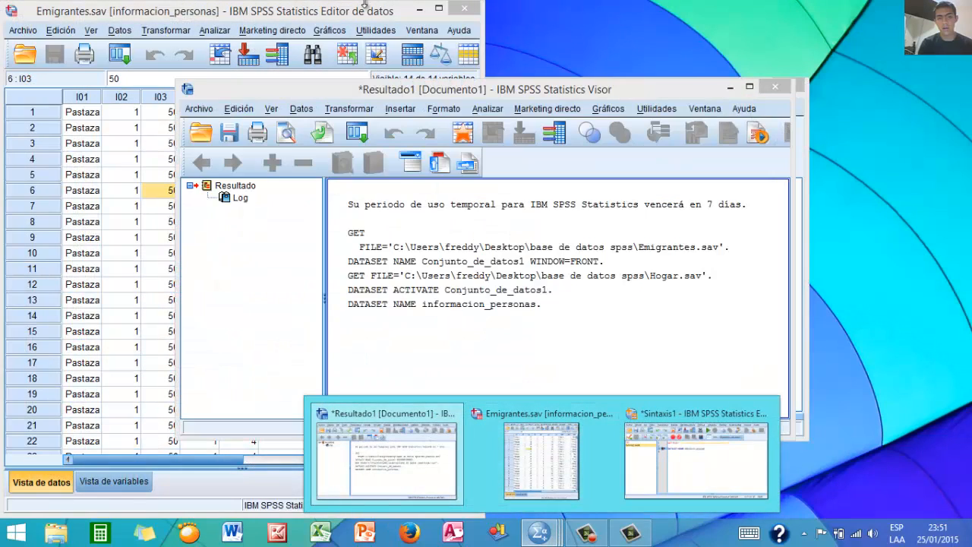
click(438, 7)
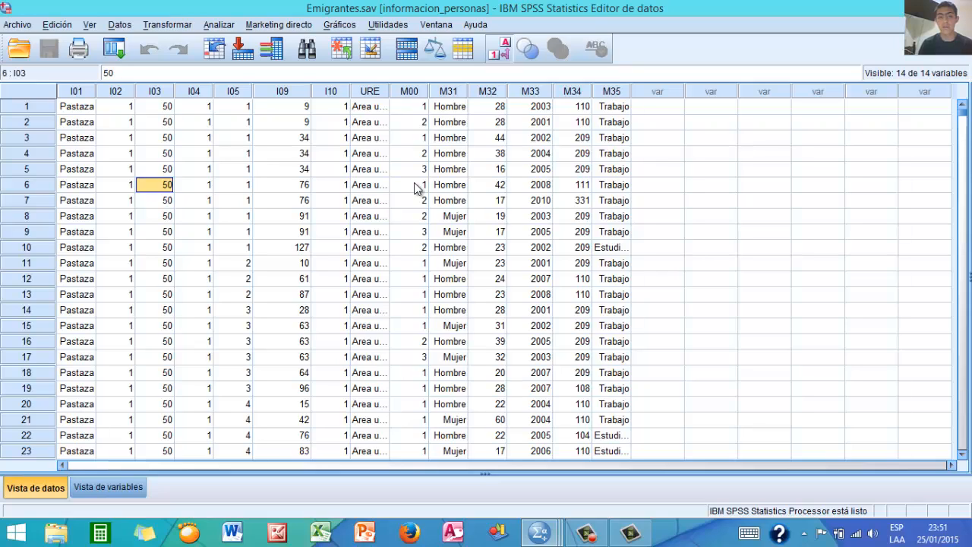
Rename the active Emigrantes dataset to informacion by removing the _personas ending from its name
click(18, 25)
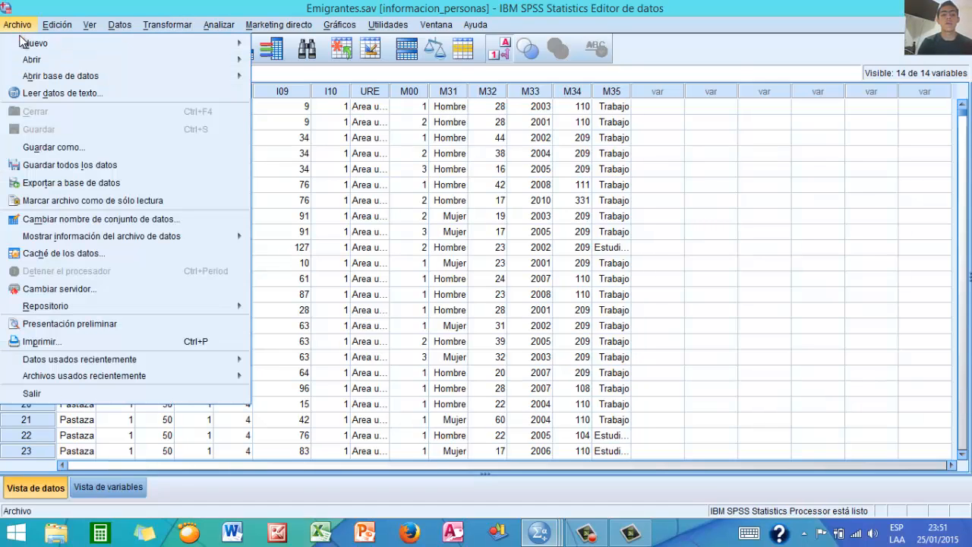
click(74, 221)
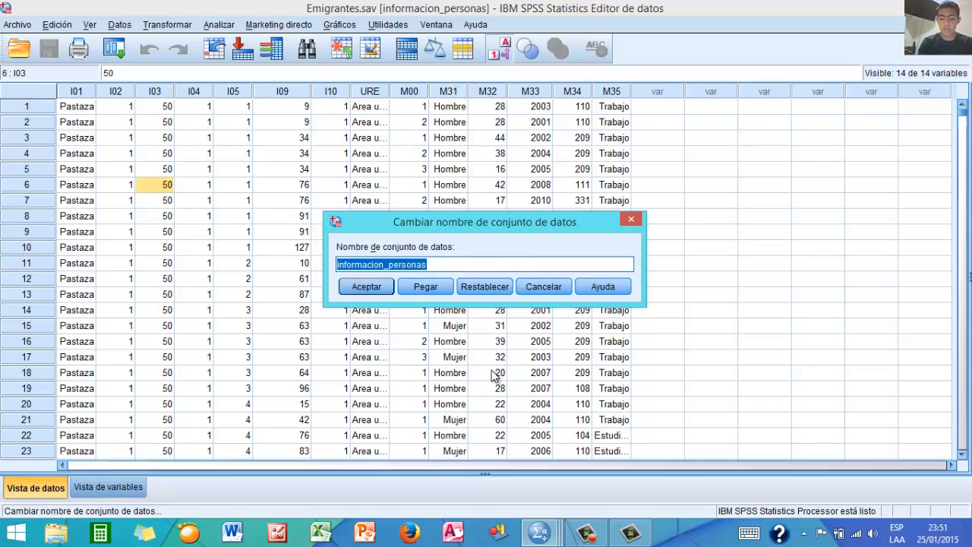
key(End)
key(BackSpace)
key(BackSpace)
key(BackSpace)
key(BackSpace)
key(BackSpace)
key(BackSpace)
key(BackSpace)
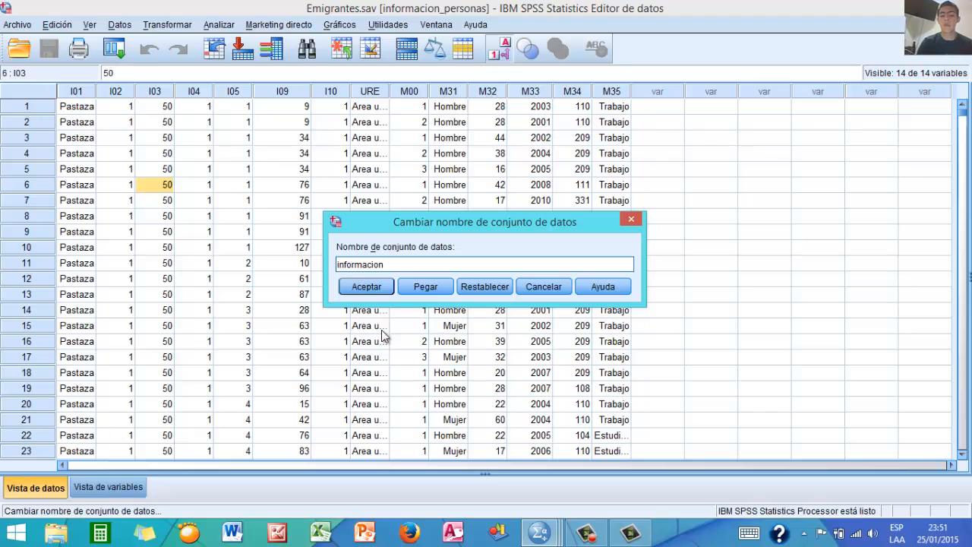
click(376, 289)
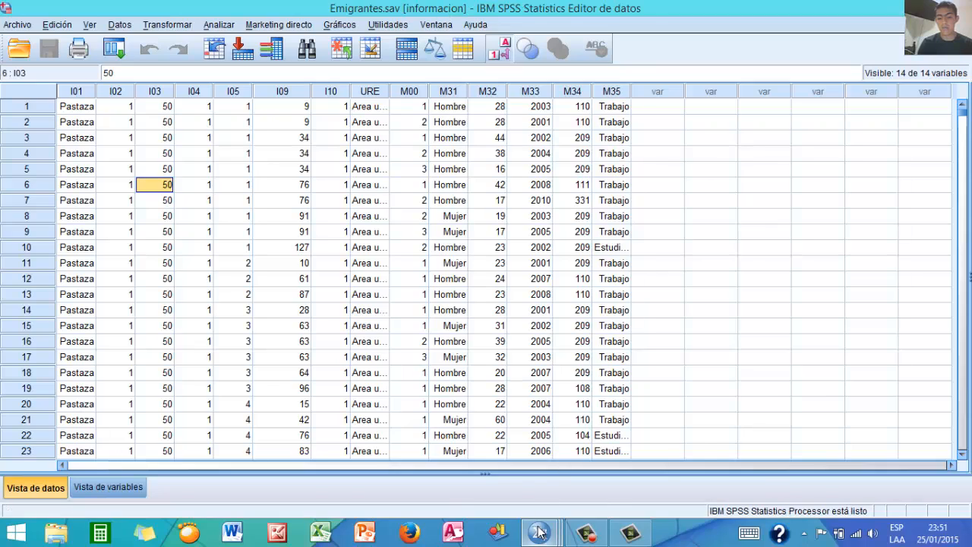
Check the output log for the rename command, minimize it, and bring the syntax editor to the front
mouse_move(539, 532)
click(385, 450)
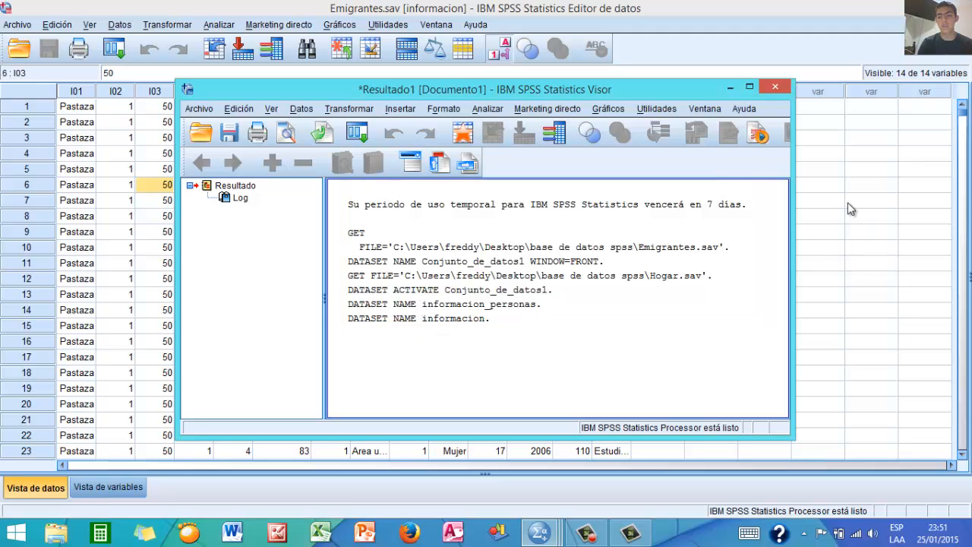
click(730, 89)
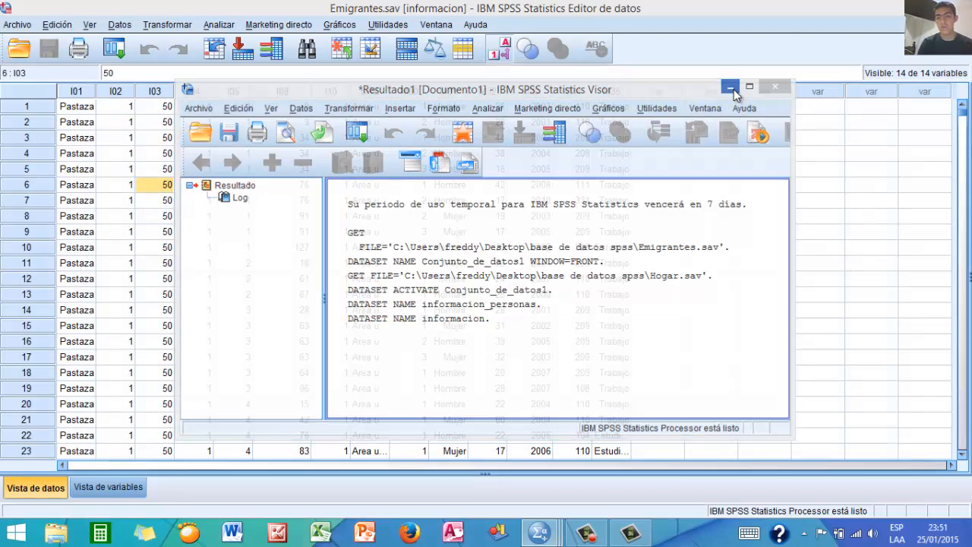
mouse_move(553, 535)
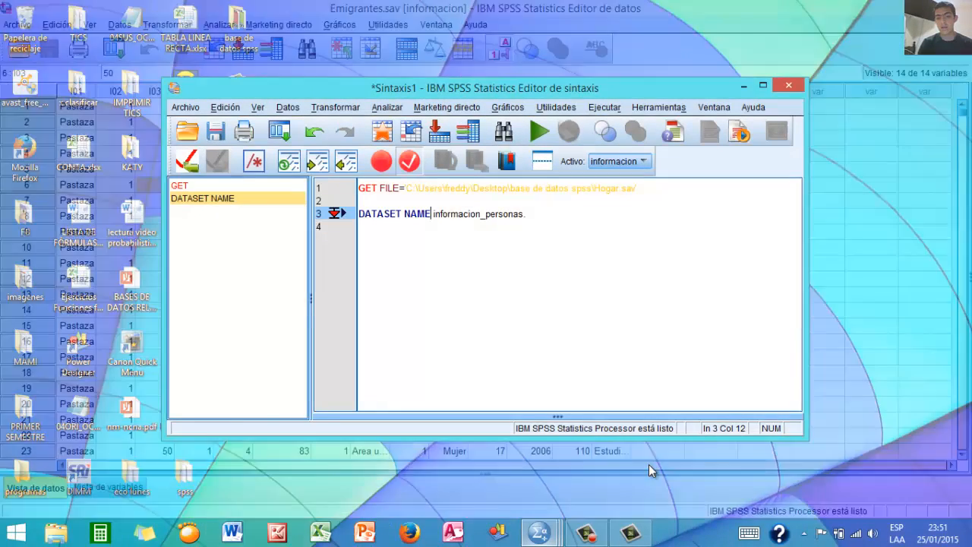
click(649, 464)
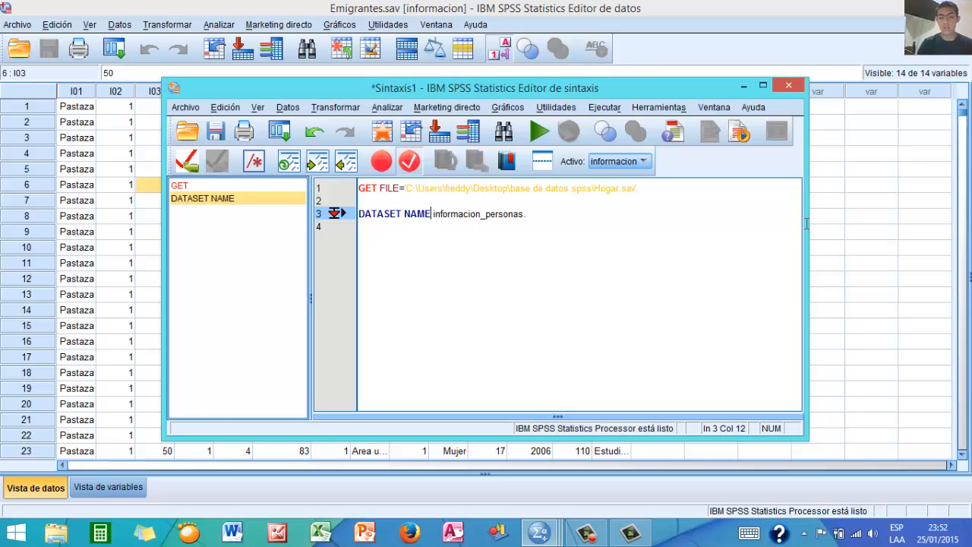
Add blank lines below the DATASET NAME command, run only the GET FILE line for Hogar.sav, and minimize the output log
click(550, 234)
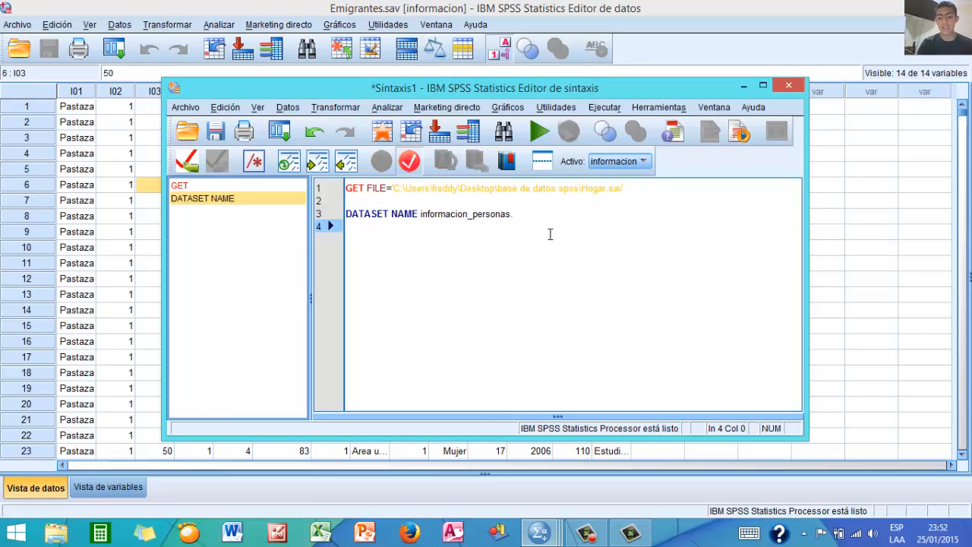
key(Return)
key(Return)
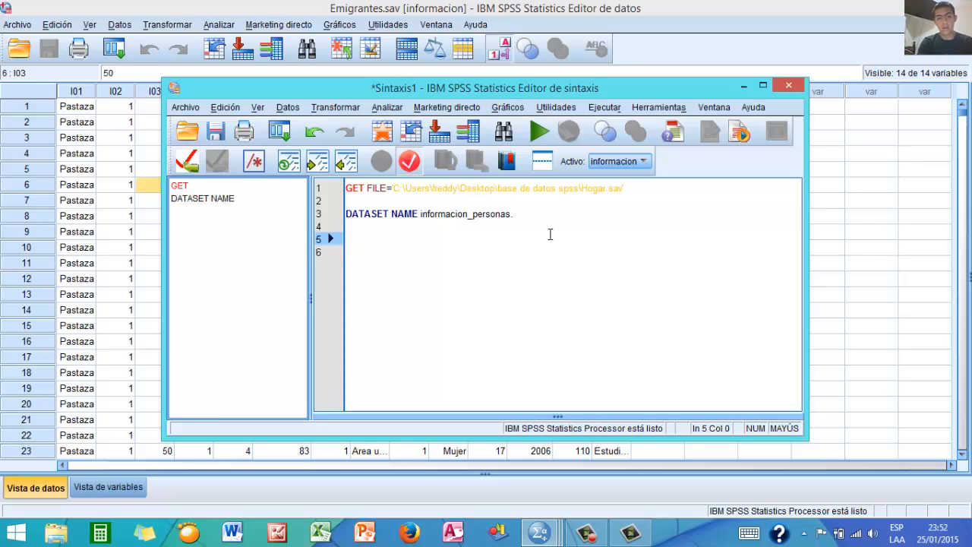
click(549, 233)
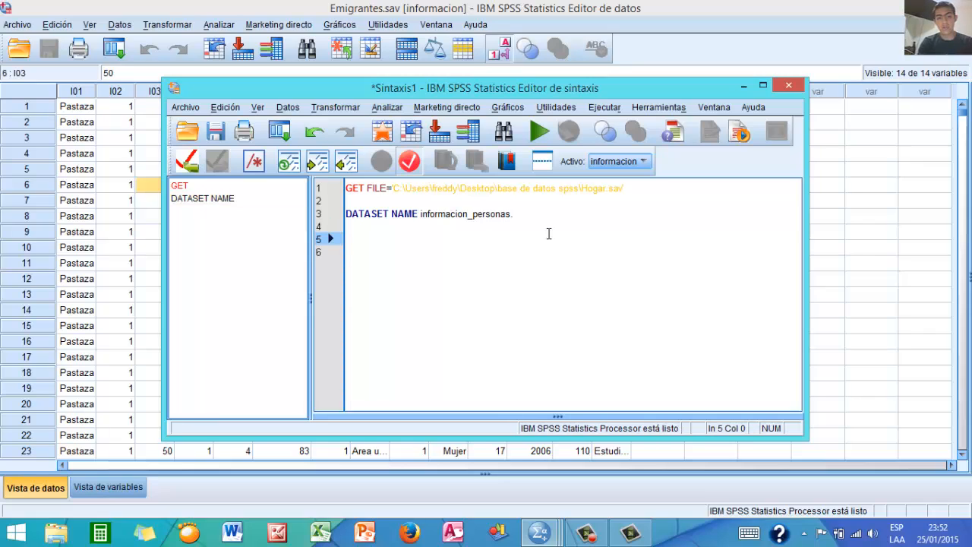
click(667, 189)
click(546, 133)
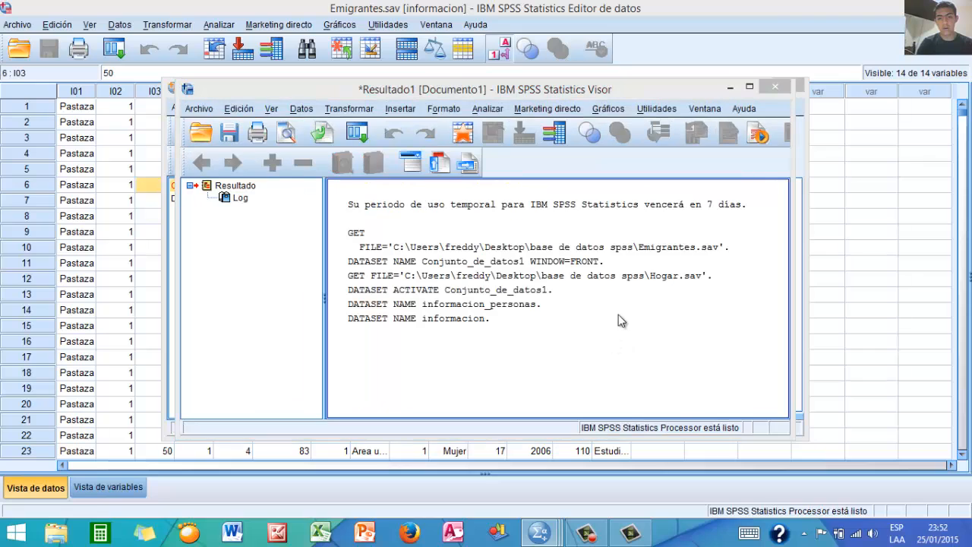
click(730, 89)
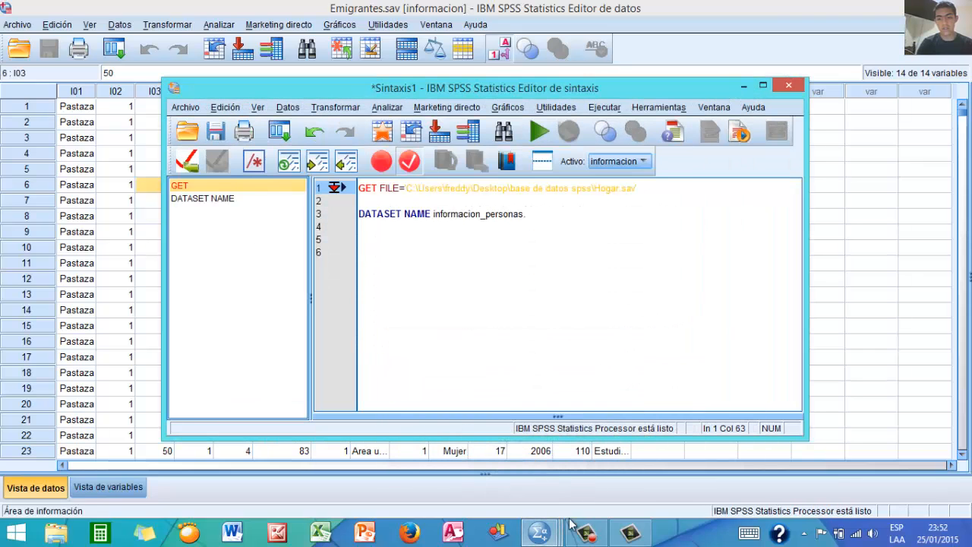
Bring up the reopened Hogar data and arrange the Emigrantes and Hogar data editors side by side
mouse_move(540, 531)
click(764, 458)
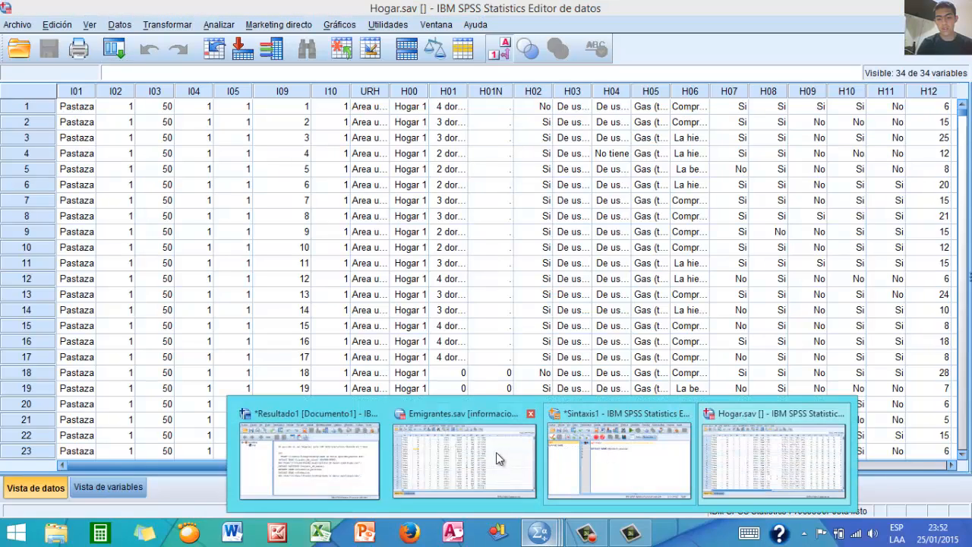
click(607, 454)
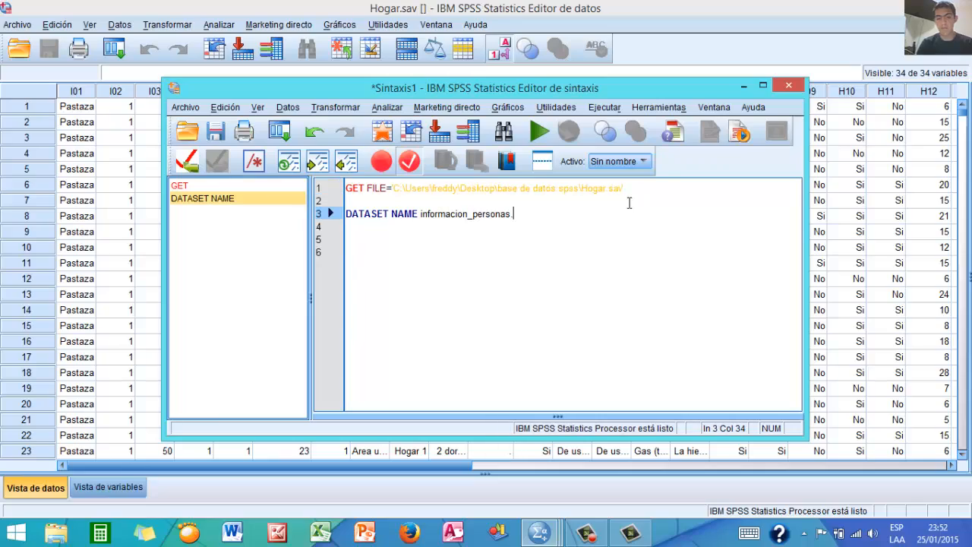
drag(725, 5, 971, 35)
drag(382, 9, 0, 46)
Bring the syntax editor to the front and add another blank line below the DATASET NAME informacion_personas. command
click(548, 532)
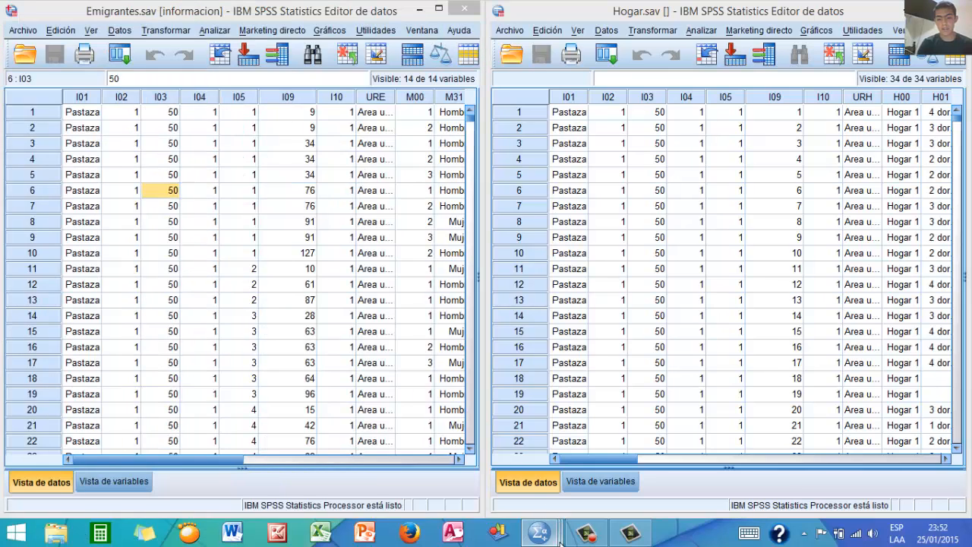
click(591, 462)
key(Return)
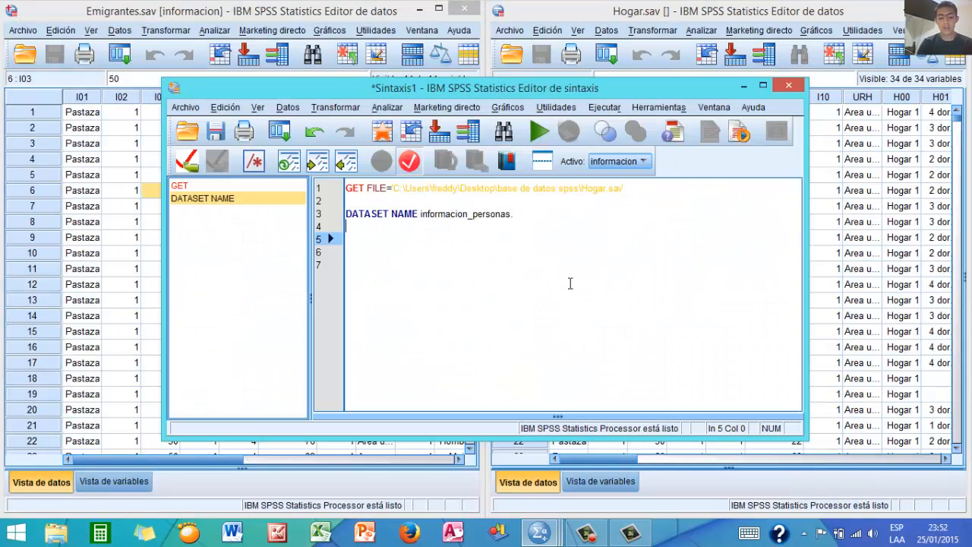
key(Caps_Lock)
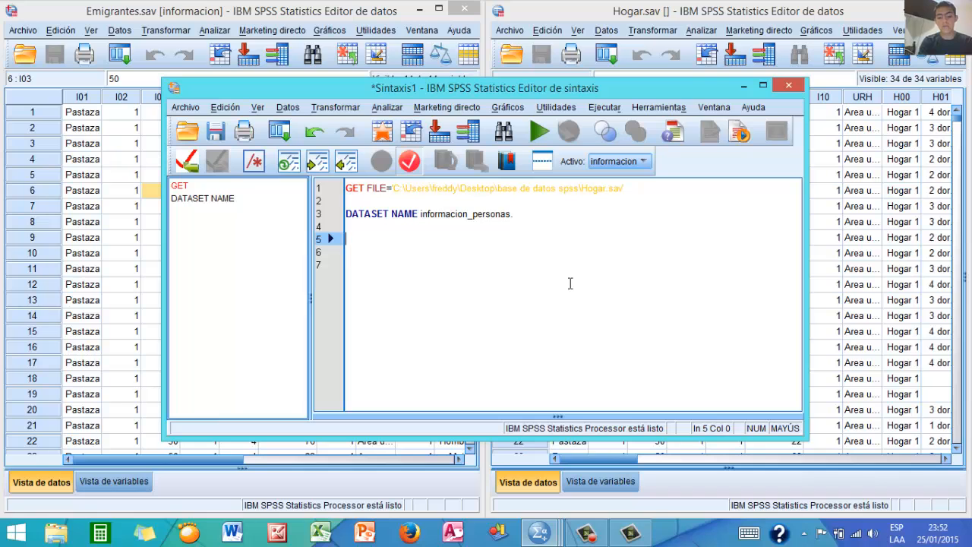
click(763, 84)
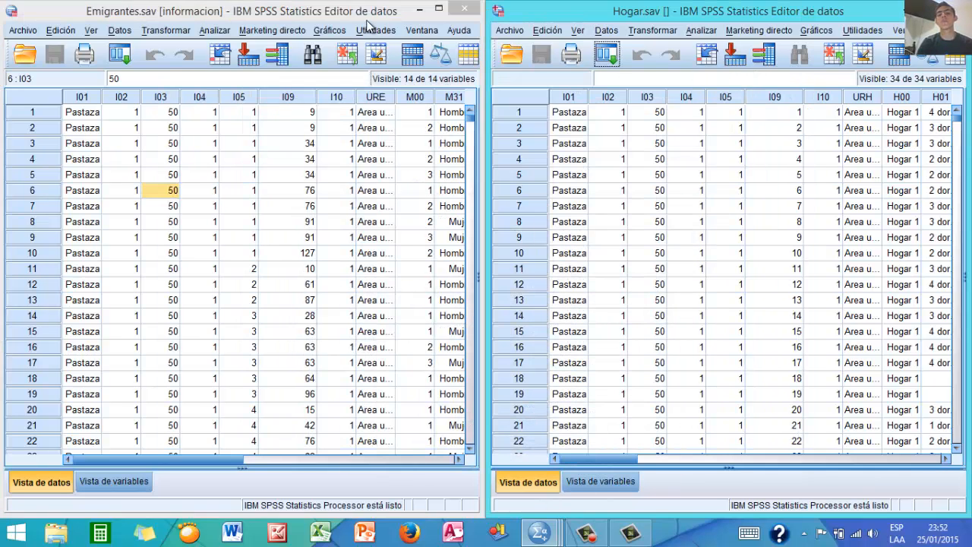
Review the commands in the output log, activate the Hogar data editor, and return to the syntax editor
mouse_move(539, 531)
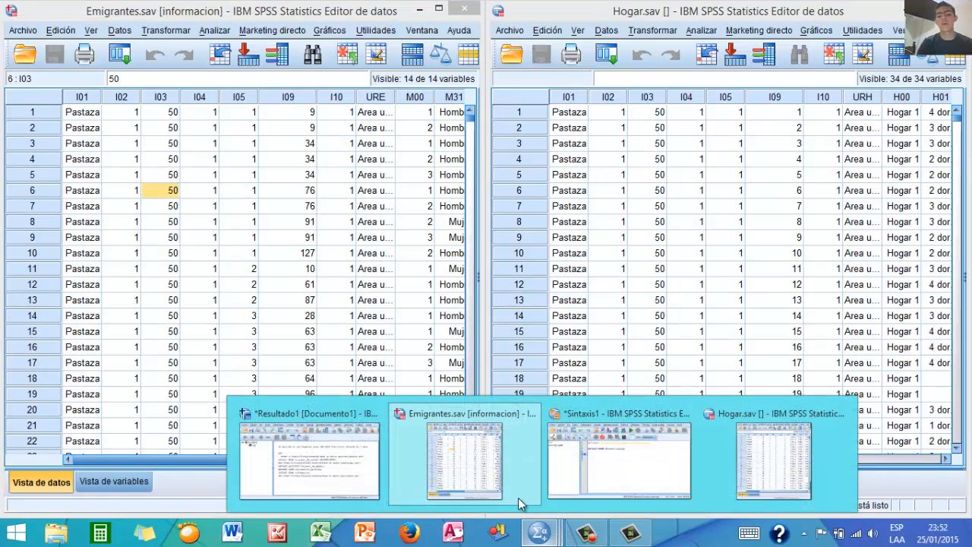
click(353, 461)
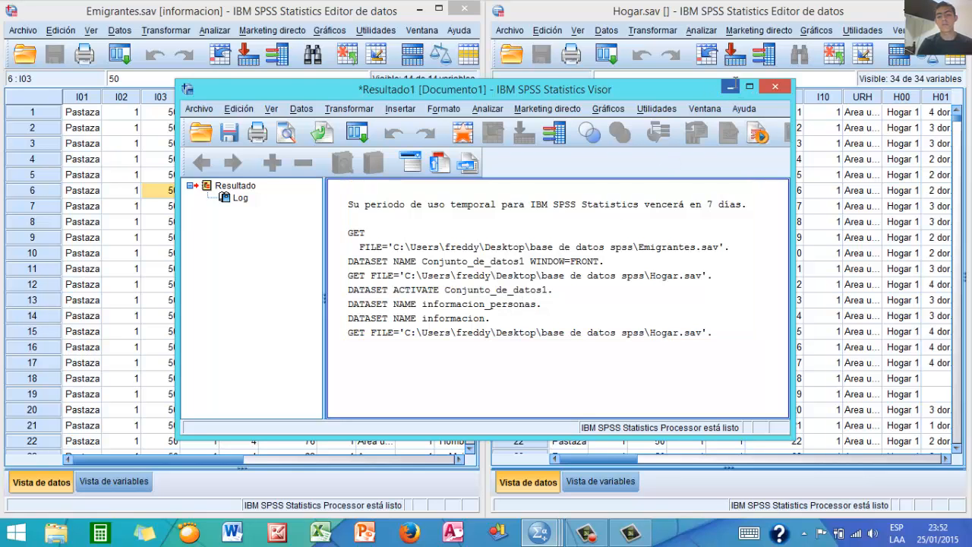
click(732, 87)
click(540, 534)
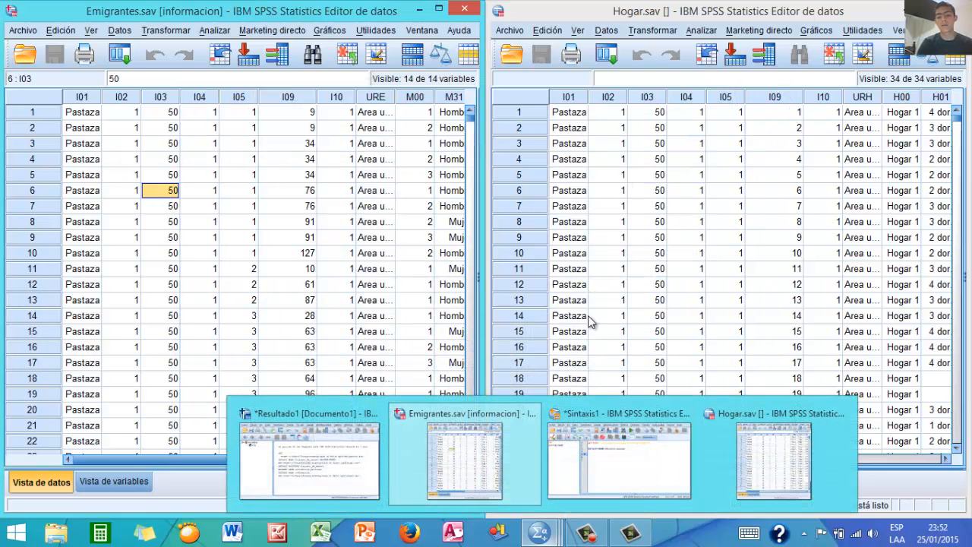
click(655, 6)
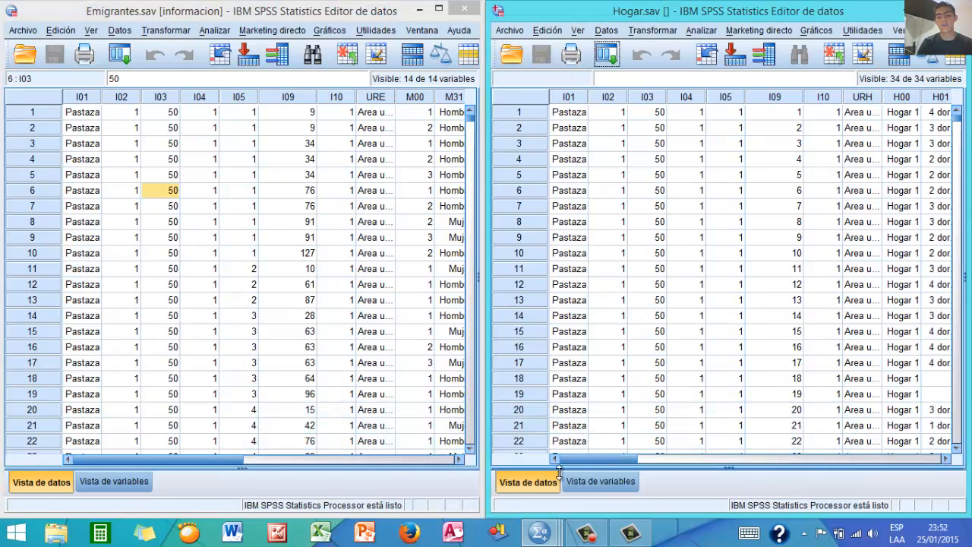
click(540, 534)
click(582, 440)
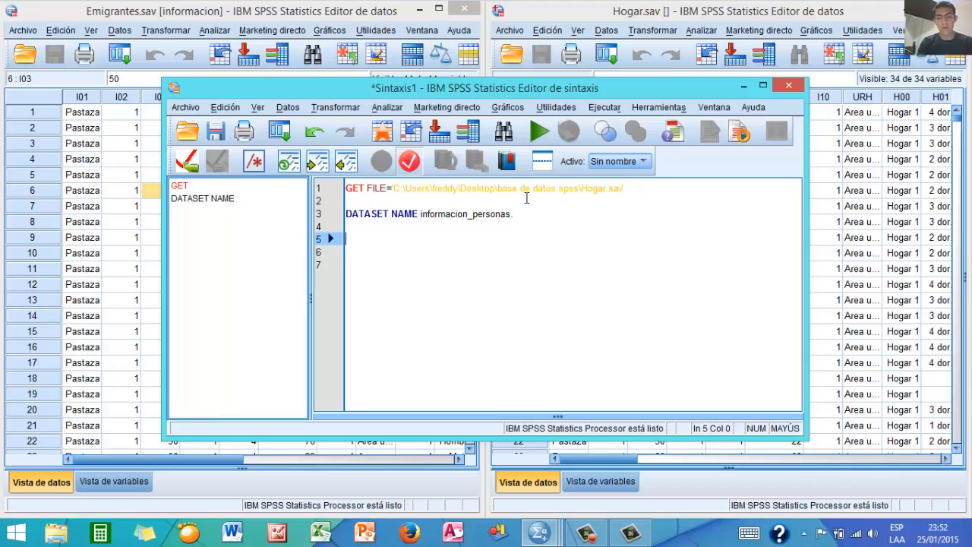
With Sin nombre as the active dataset, add the command DATASET NAME casas. on line 5, run it, and minimize the output log
click(629, 162)
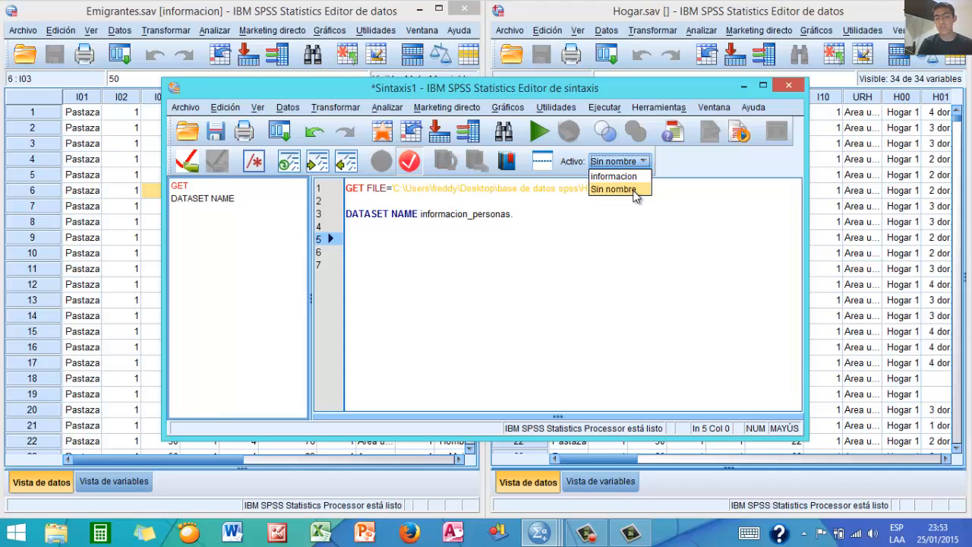
click(633, 190)
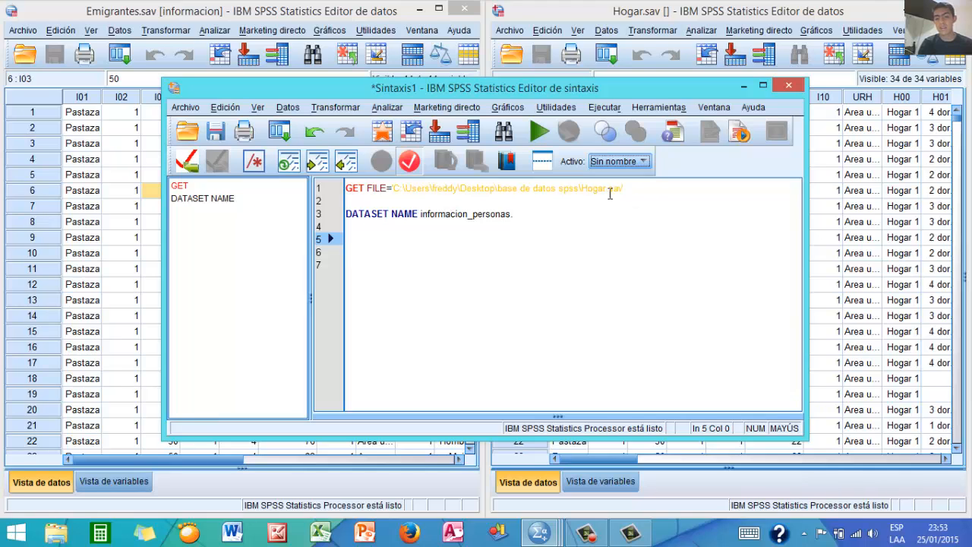
click(489, 241)
text(DATA)
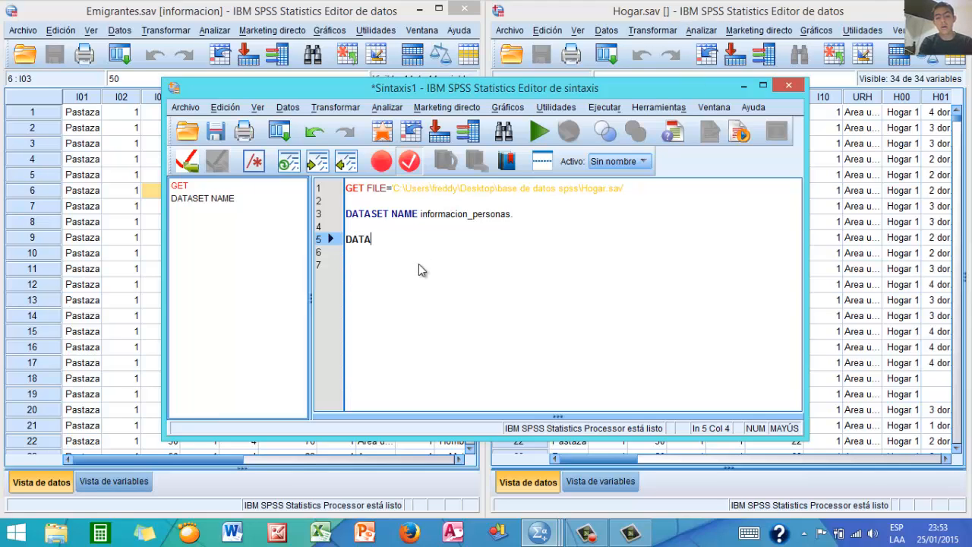
text(SET NAME)
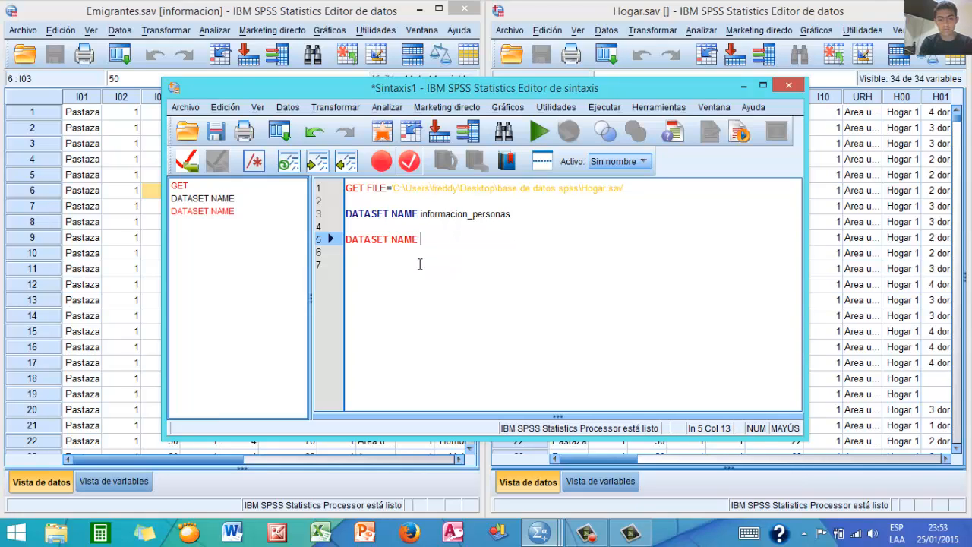
key(Caps_Lock)
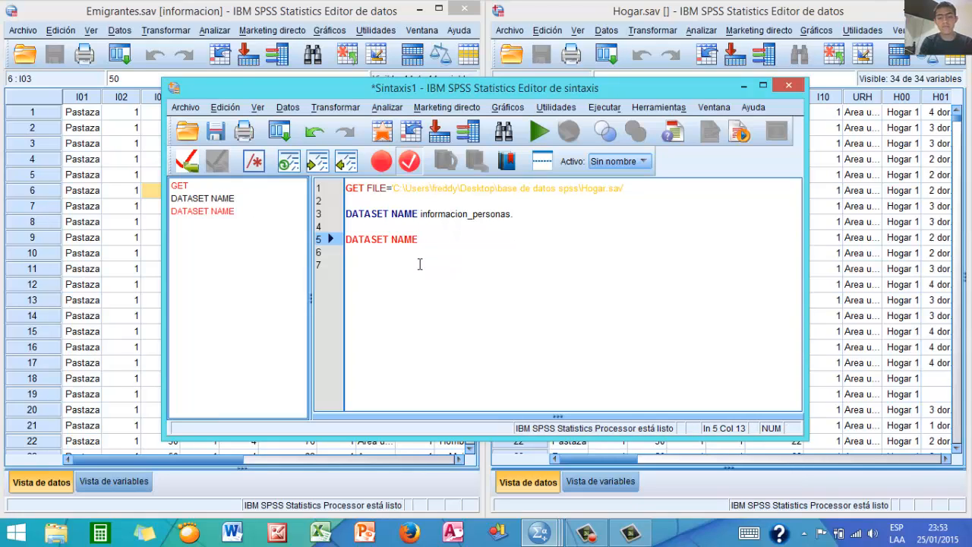
text(casas.)
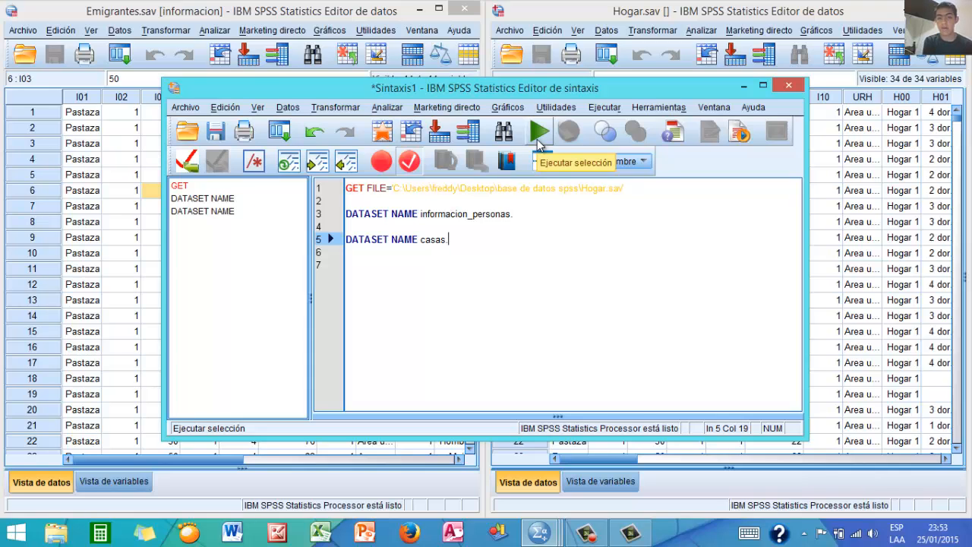
click(537, 139)
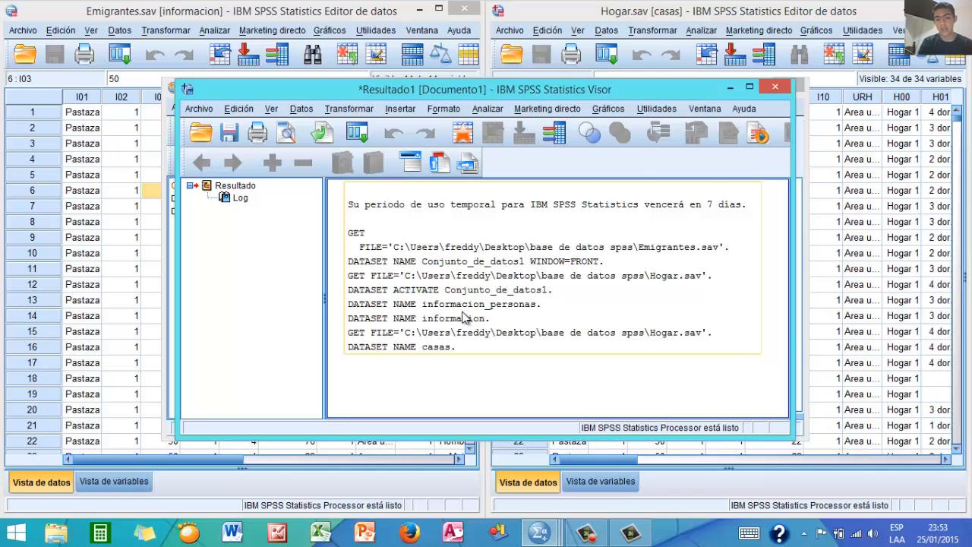
click(732, 88)
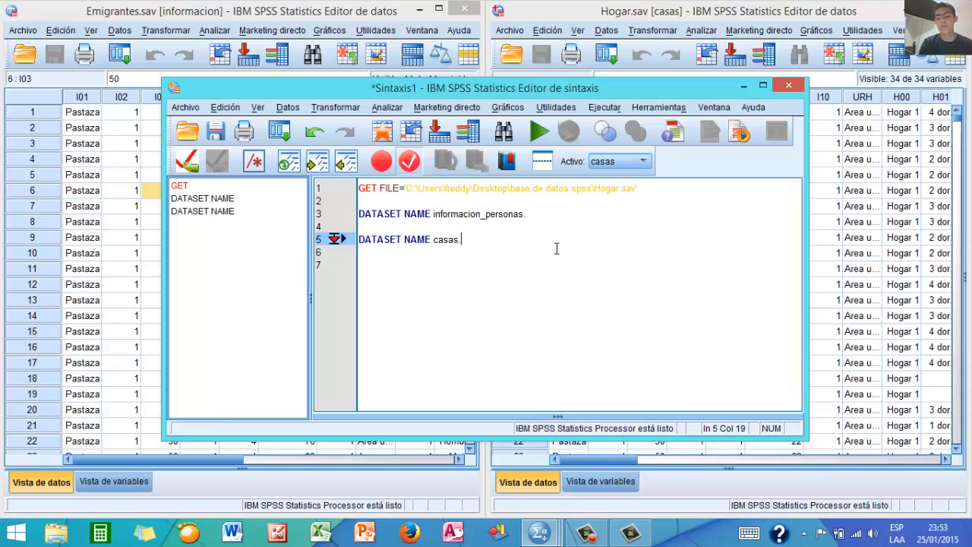
Add the command DATASET ACTIVATE informacion. on line 7 of the syntax, leaving a blank line below DATASET NAME casas
key(Return)
key(Return)
key(Caps_Lock)
text(D)
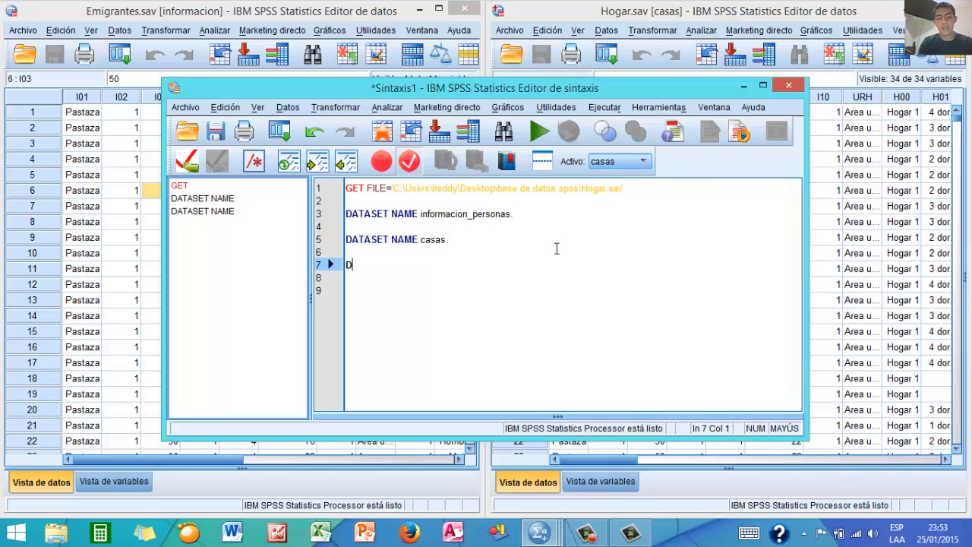
text(ATASER)
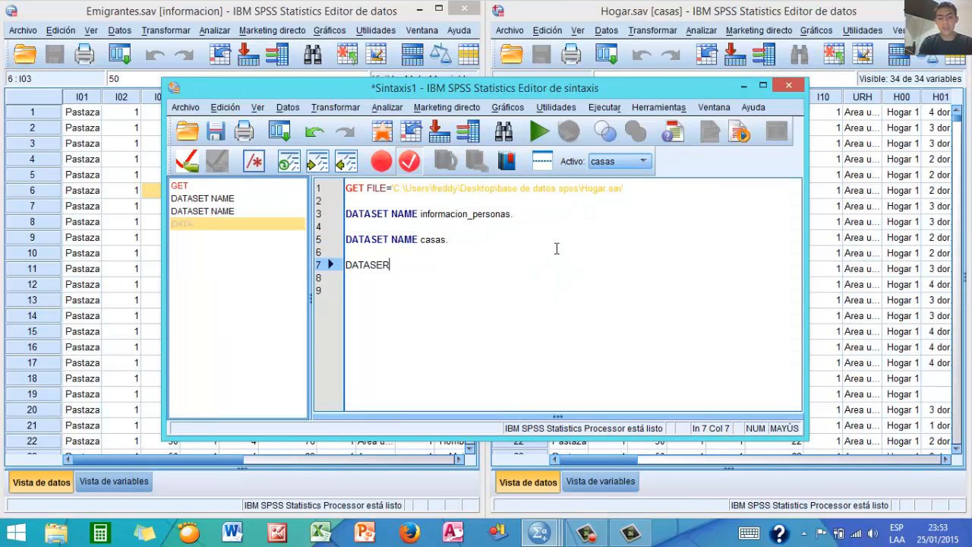
key(BackSpace)
text(T ACTIVATE)
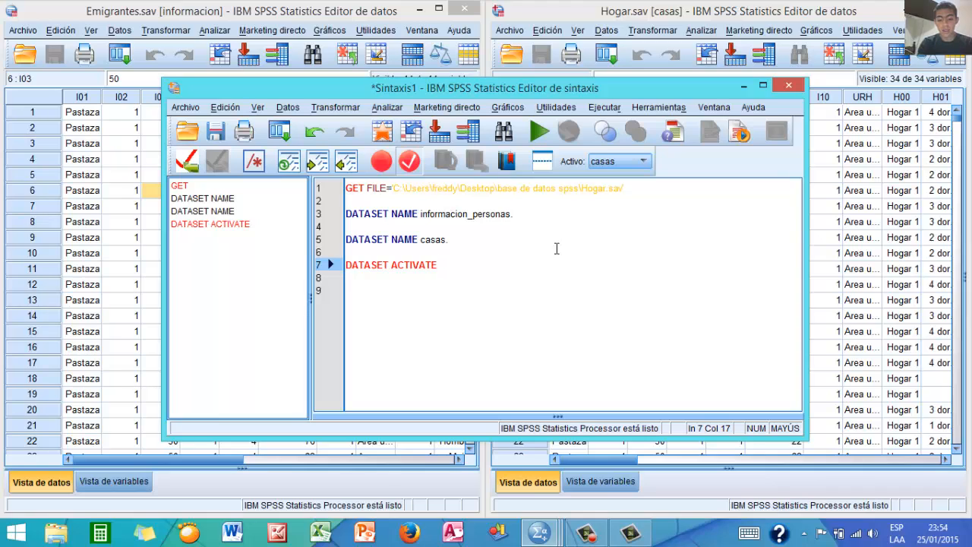
text(INF)
key(Caps_Lock)
key(BackSpace)
key(BackSpace)
key(BackSpace)
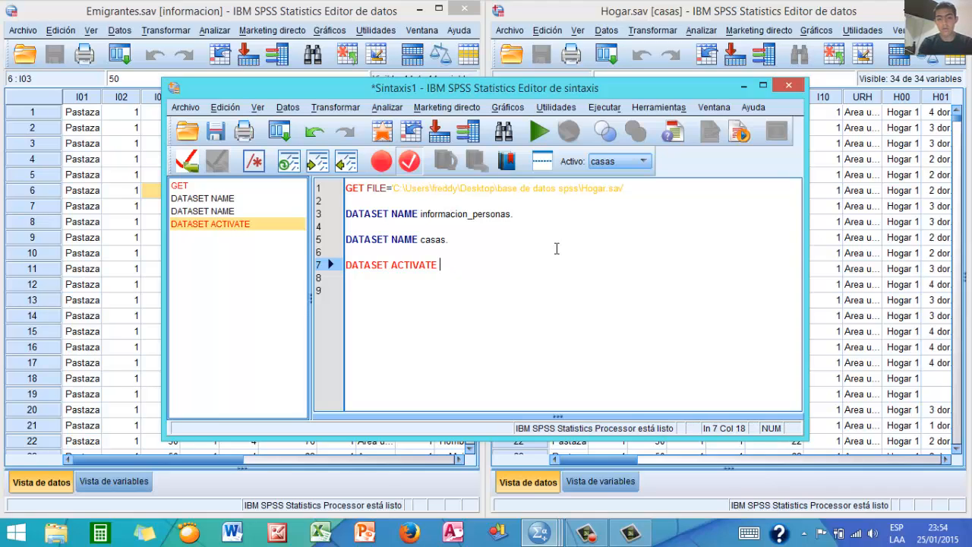
text(informacion.)
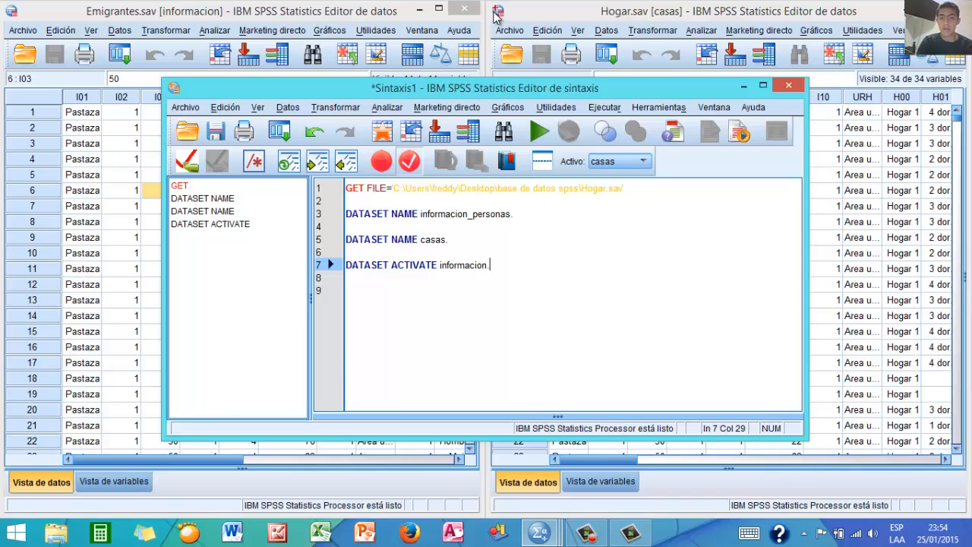
Switch the active data editor between Emigrantes and Hogar, finish on Emigrantes, and bring the syntax editor back to the front
click(157, 11)
click(561, 19)
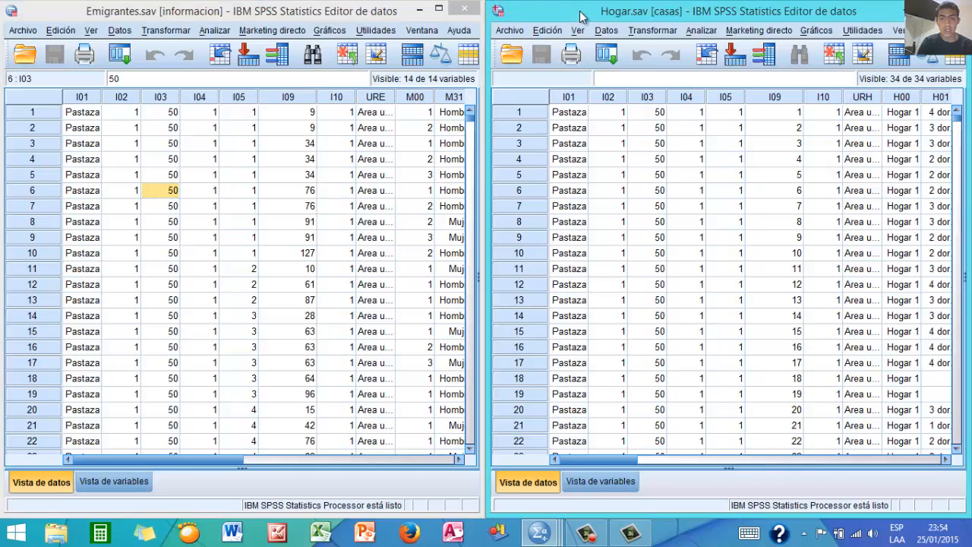
drag(369, 11, 0, 35)
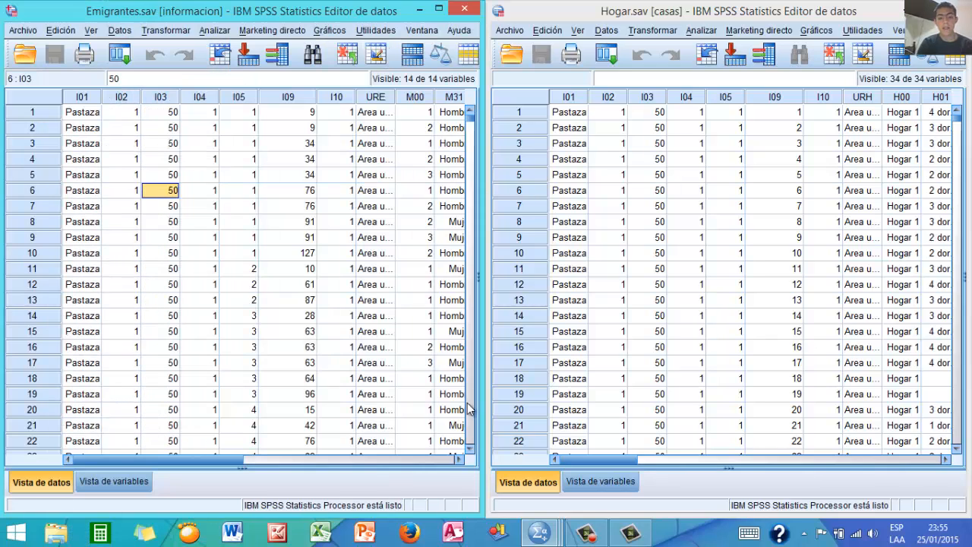
click(539, 532)
click(647, 462)
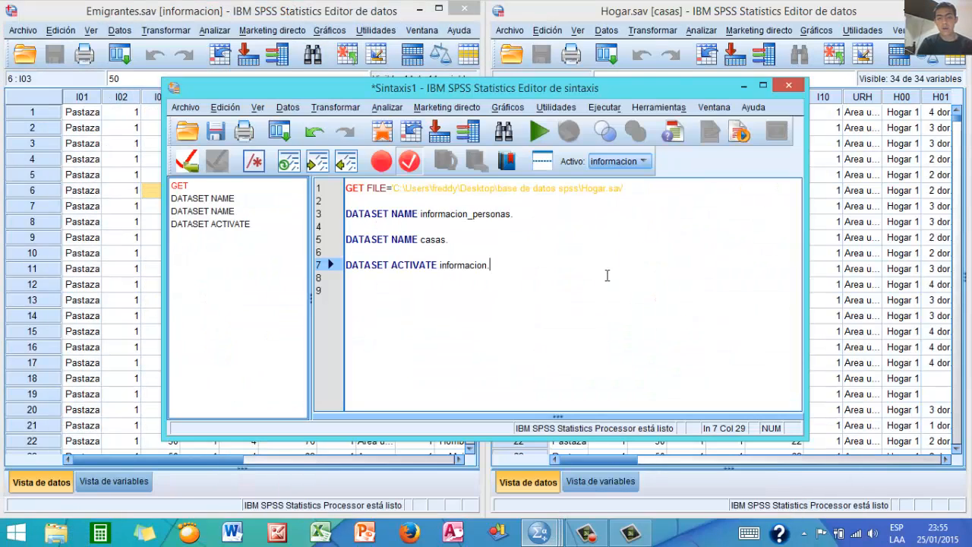
Make the Hogar data editor active, run the DATASET ACTIVATE informacion. command from the syntax editor, and bring the output log forward
click(650, 21)
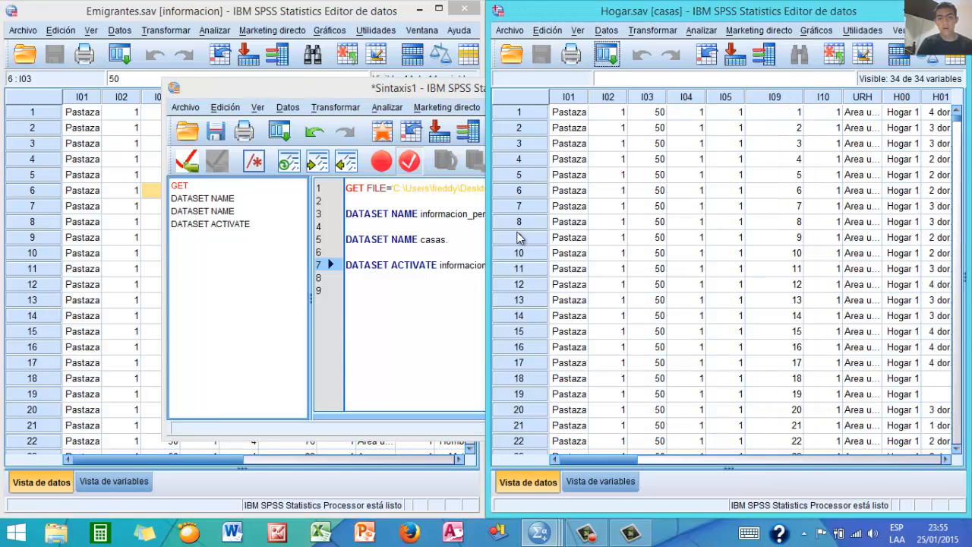
click(400, 144)
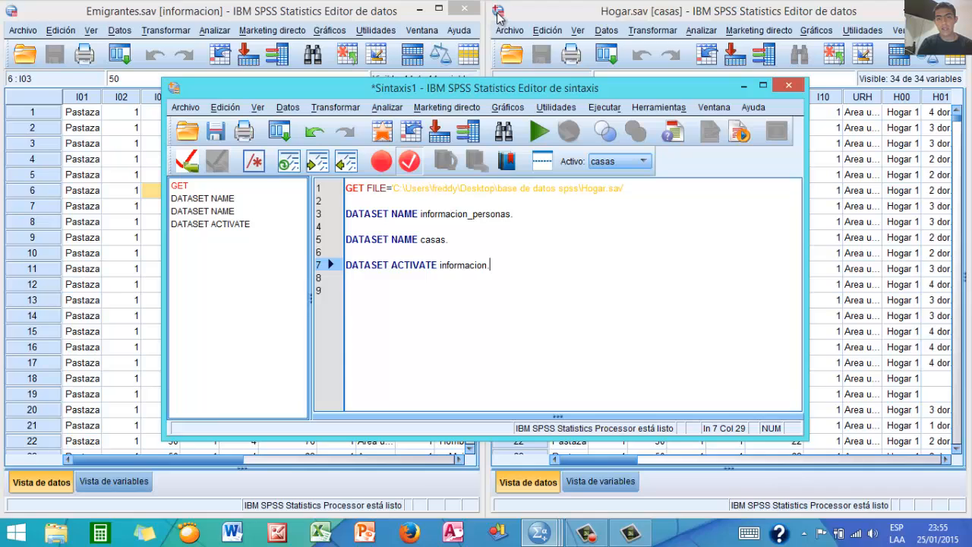
click(534, 137)
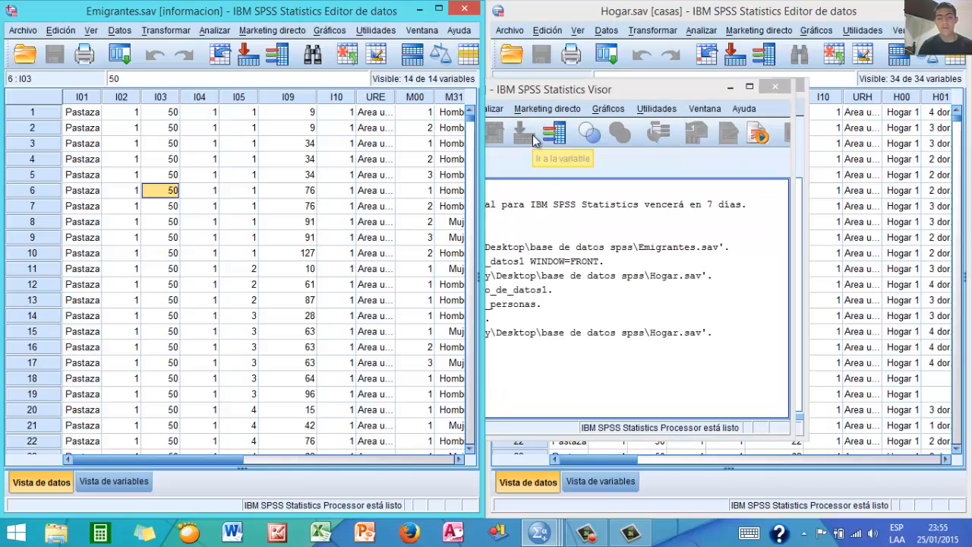
click(627, 96)
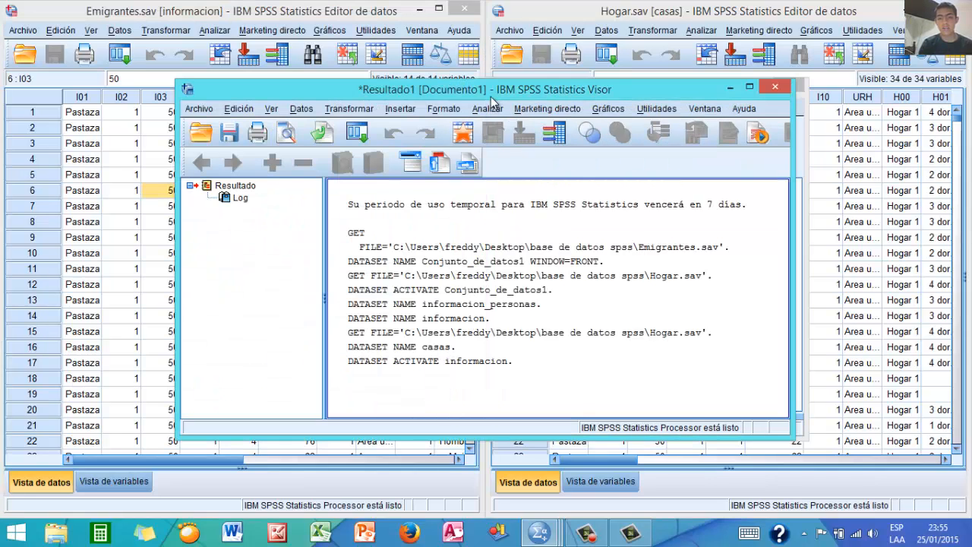
Alternate between the Emigrantes and Hogar data editors to compare which dataset is active, finishing on Hogar
click(571, 10)
click(372, 18)
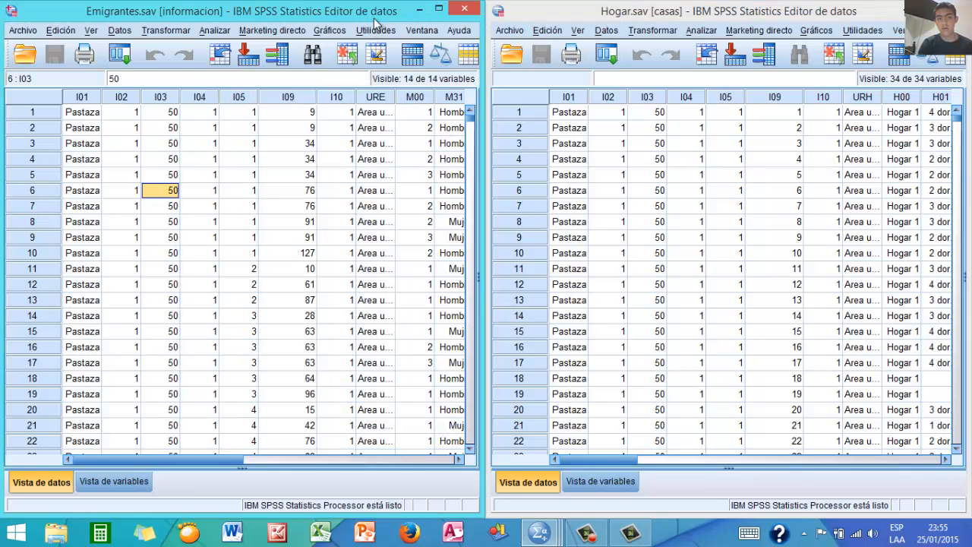
click(686, 284)
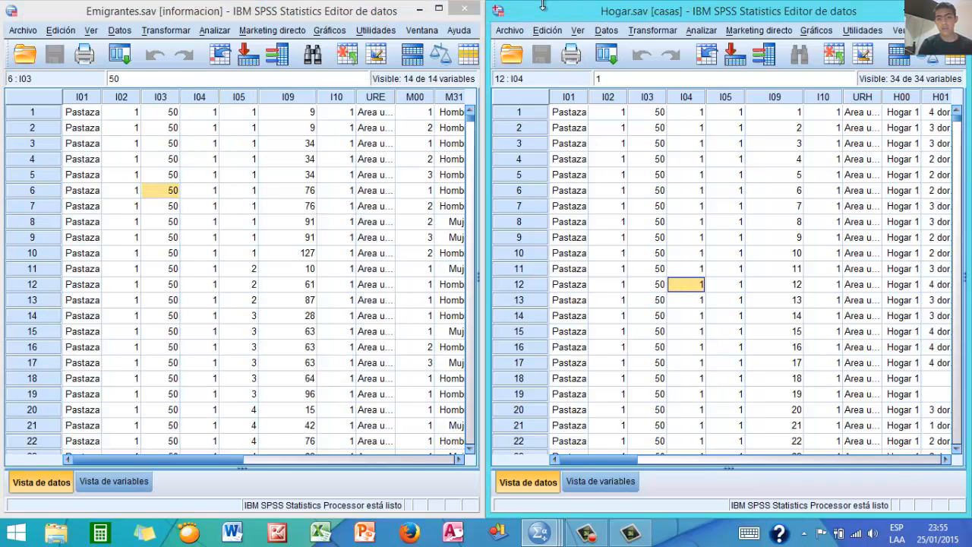
click(371, 10)
click(566, 8)
click(380, 4)
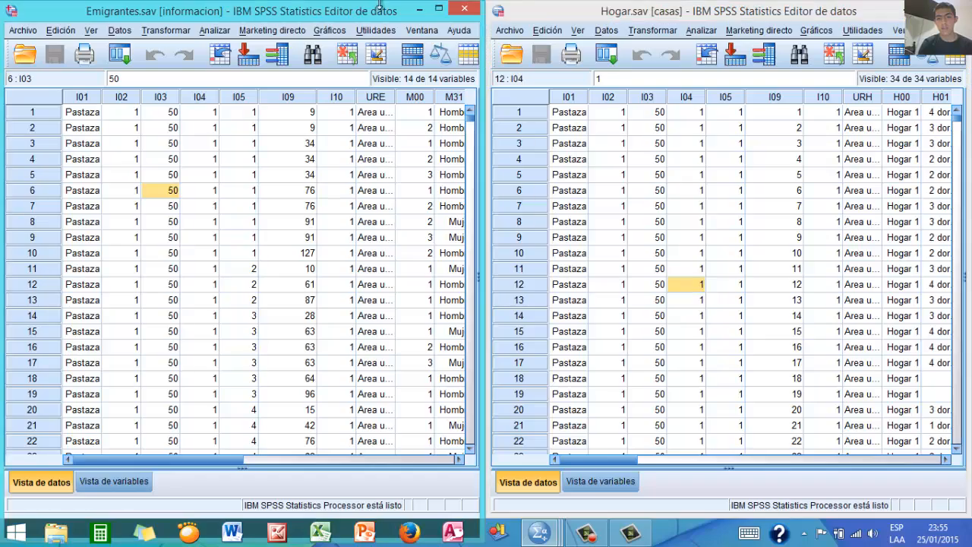
click(594, 15)
Reopen the output log to review the executed DATASET commands, and minimize it to return to the data editors
click(539, 531)
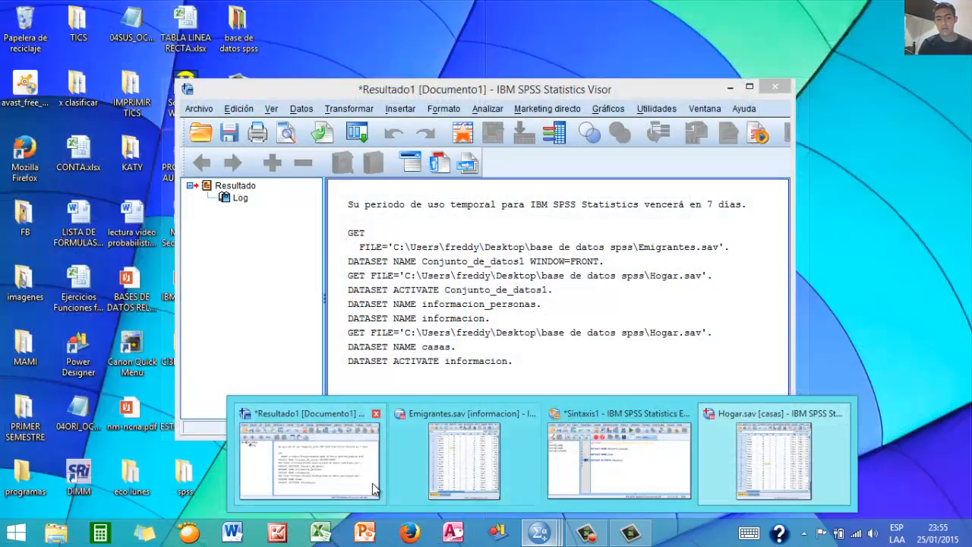
click(372, 483)
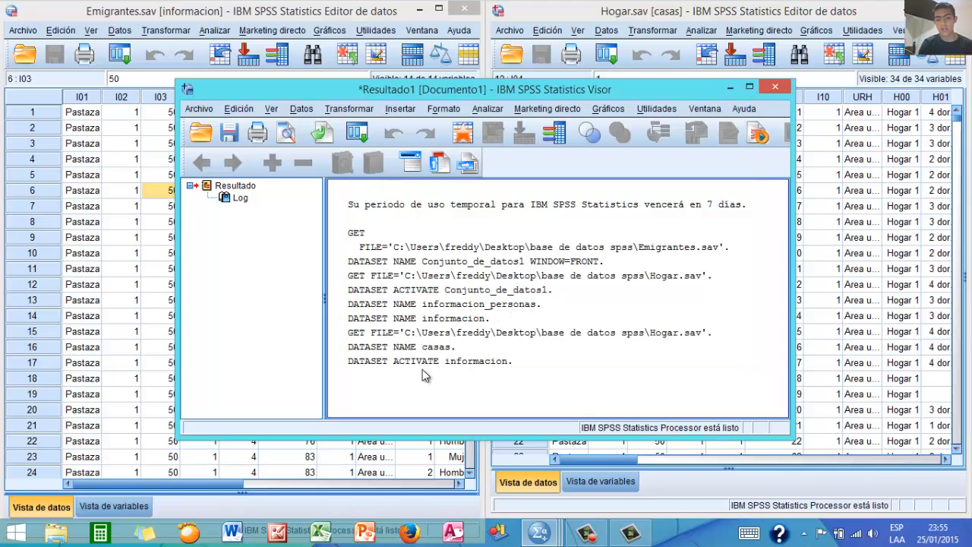
click(730, 86)
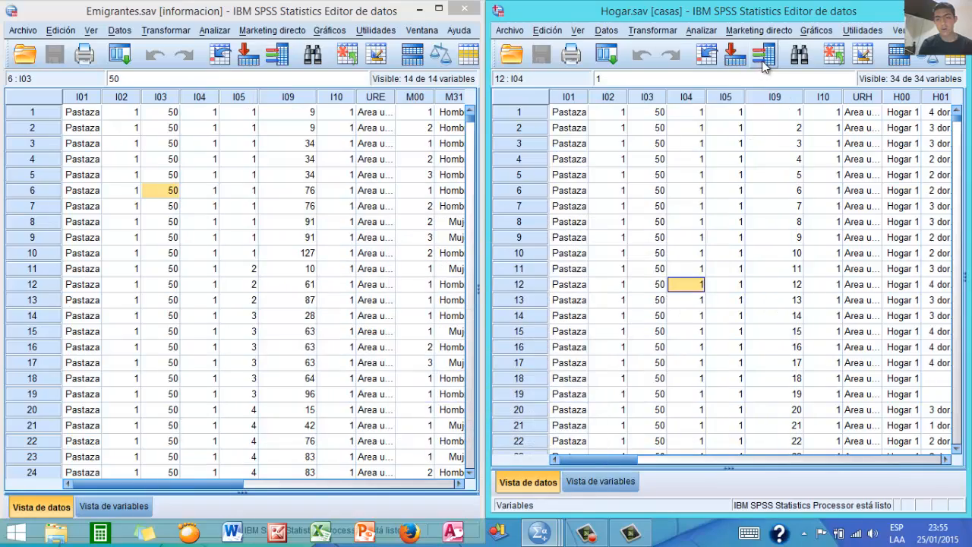
click(762, 58)
click(909, 137)
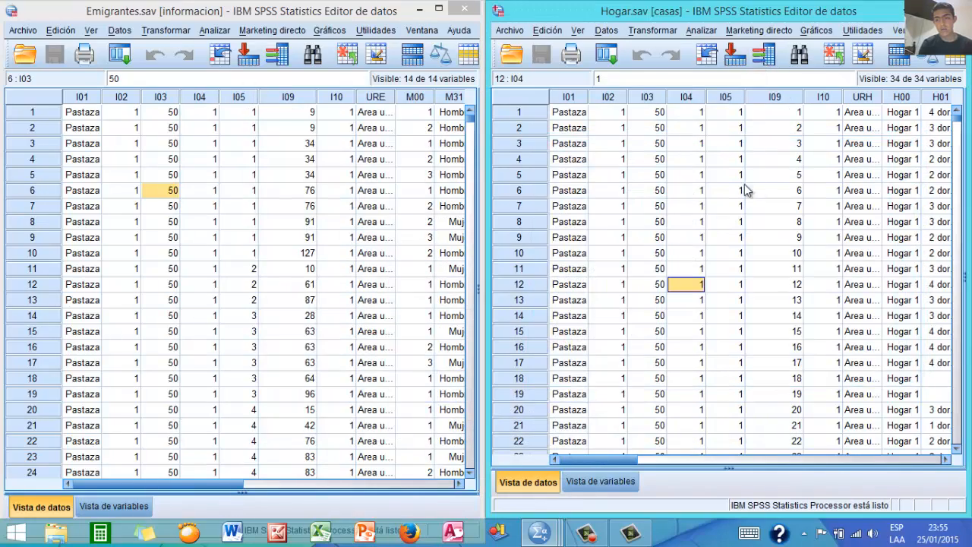
mouse_move(539, 532)
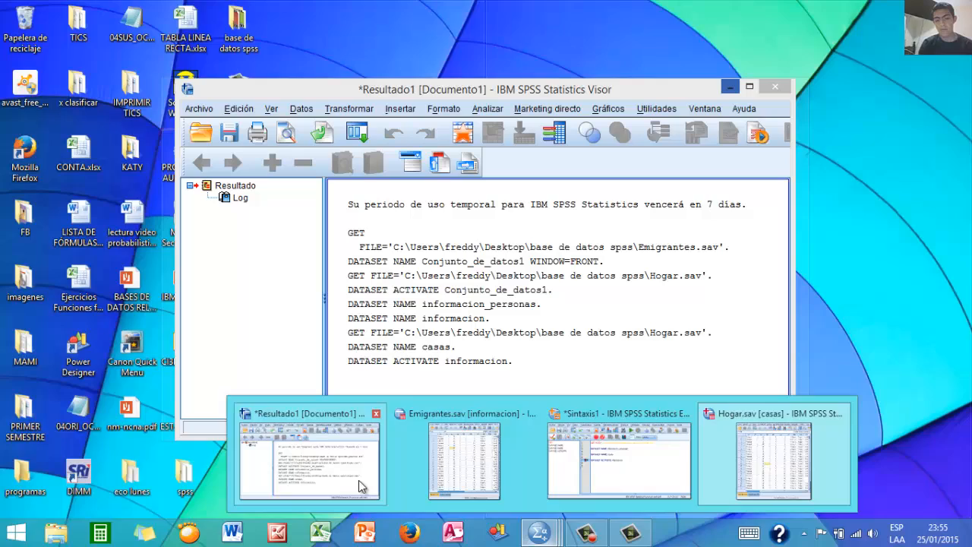
click(358, 480)
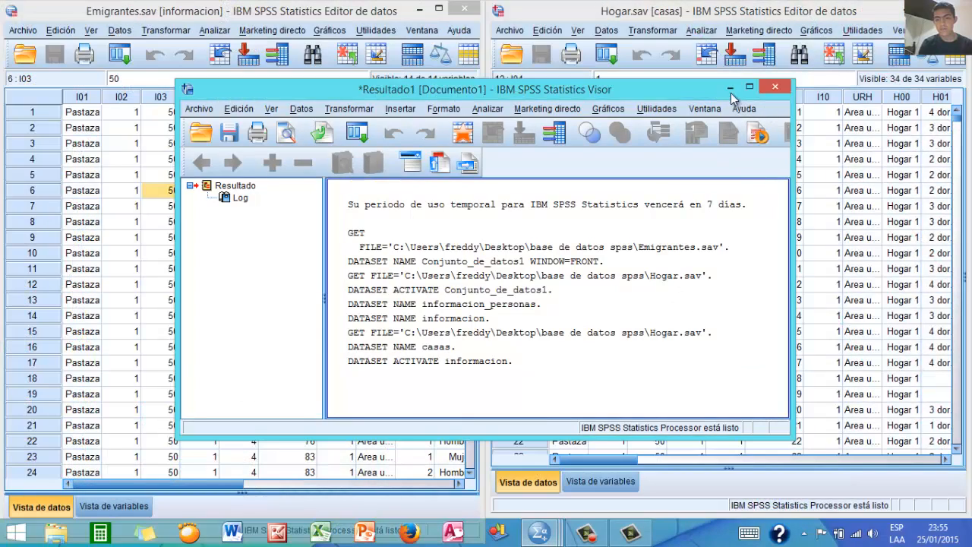
click(730, 90)
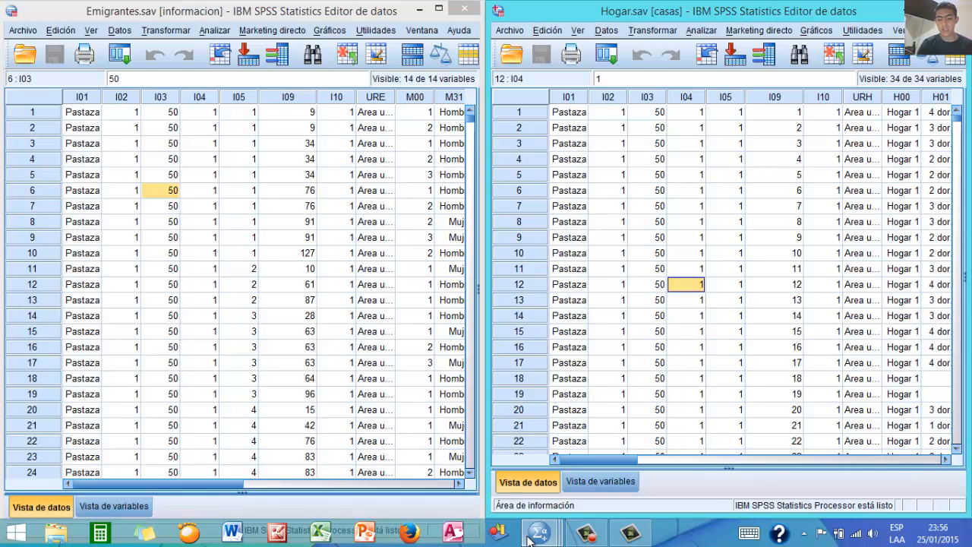
Return to the syntax editor and insert the DATASET CLOSE command on line 9, leaving a blank line above it
mouse_move(541, 531)
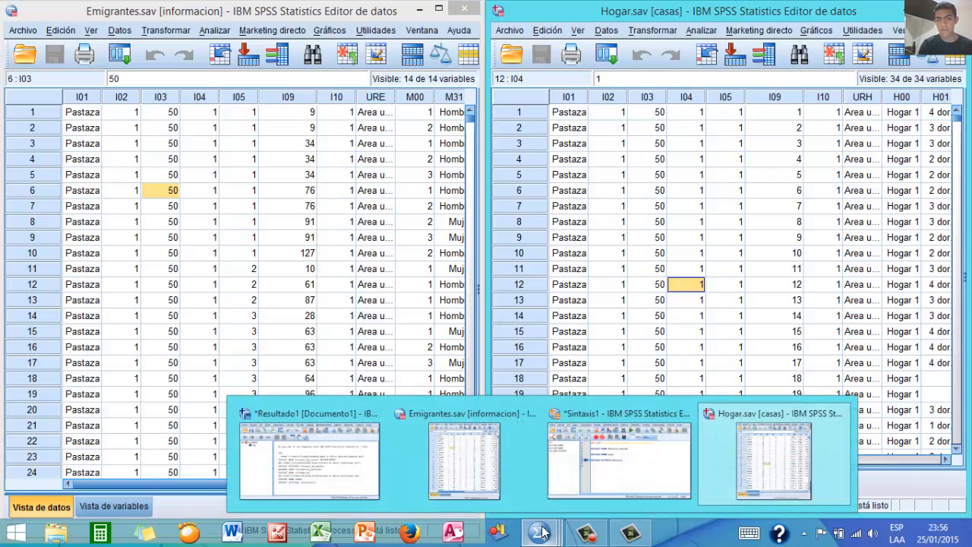
mouse_move(608, 495)
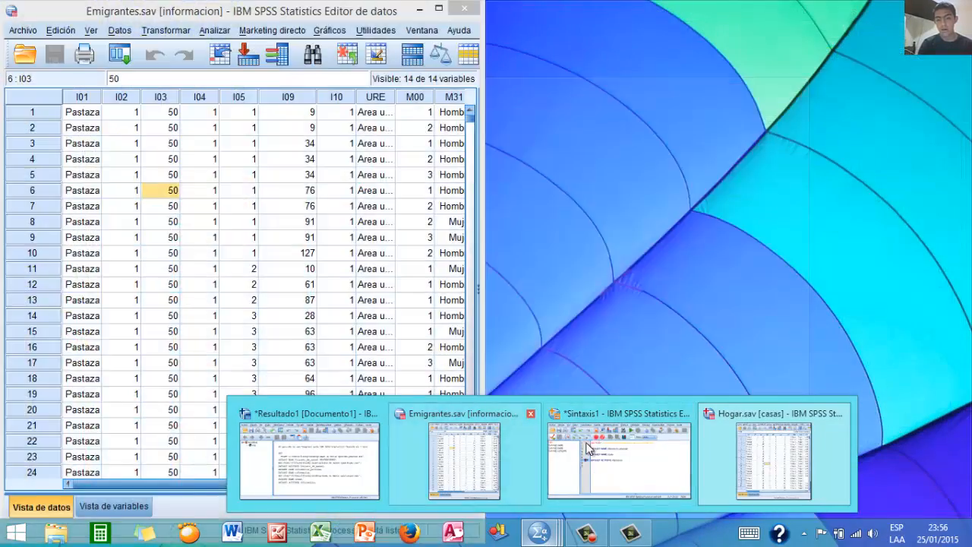
click(615, 471)
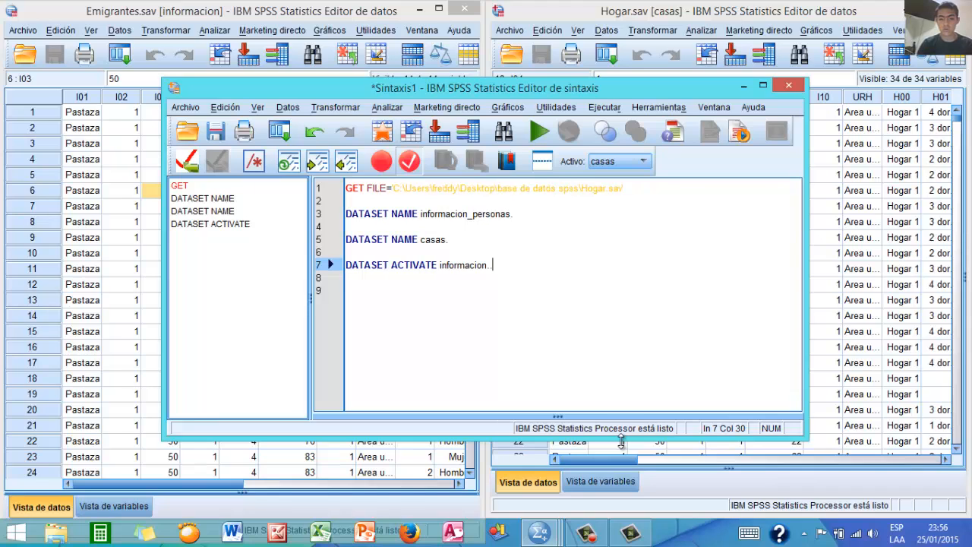
key(Return)
key(Return)
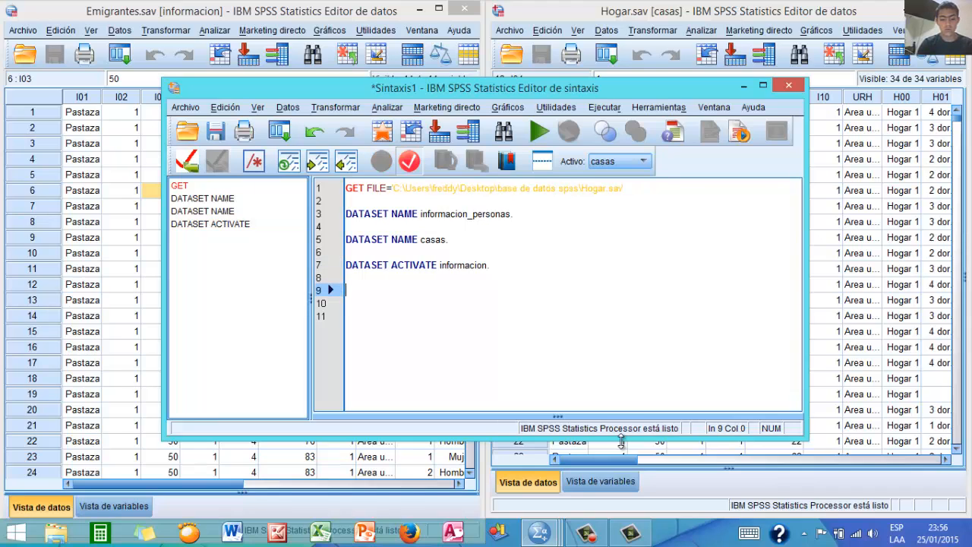
key(Caps_Lock)
text(DATA)
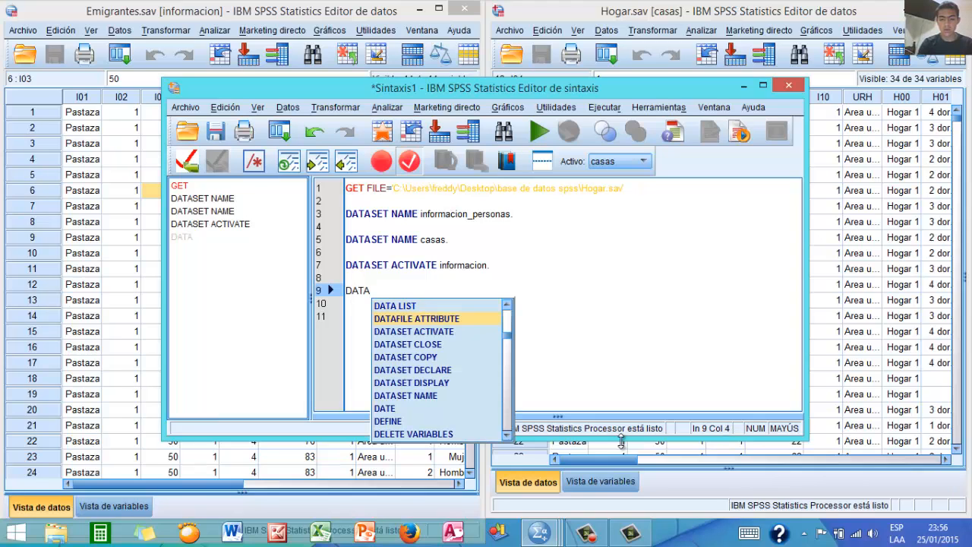
key(Escape)
key(Down)
key(Up)
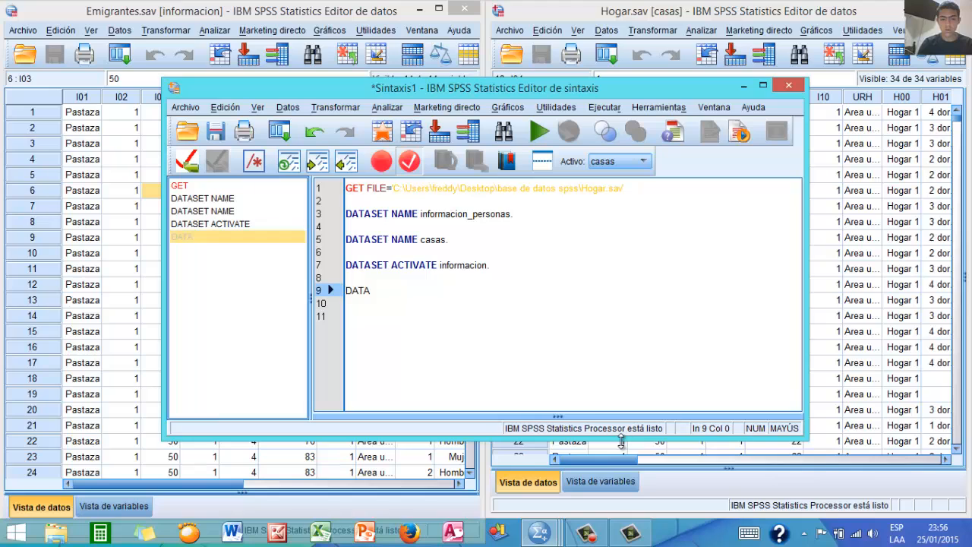
key(Right)
key(Right)
key(Right)
text(S)
key(Return)
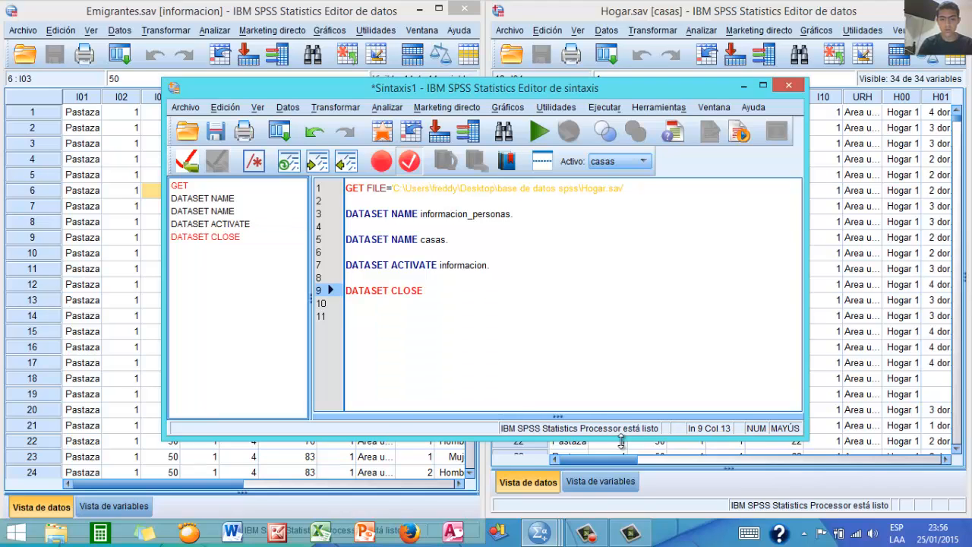
Complete line 9 as DATASET CLOSE informacion. and run it with casas as the active dataset
key(Caps_Lock)
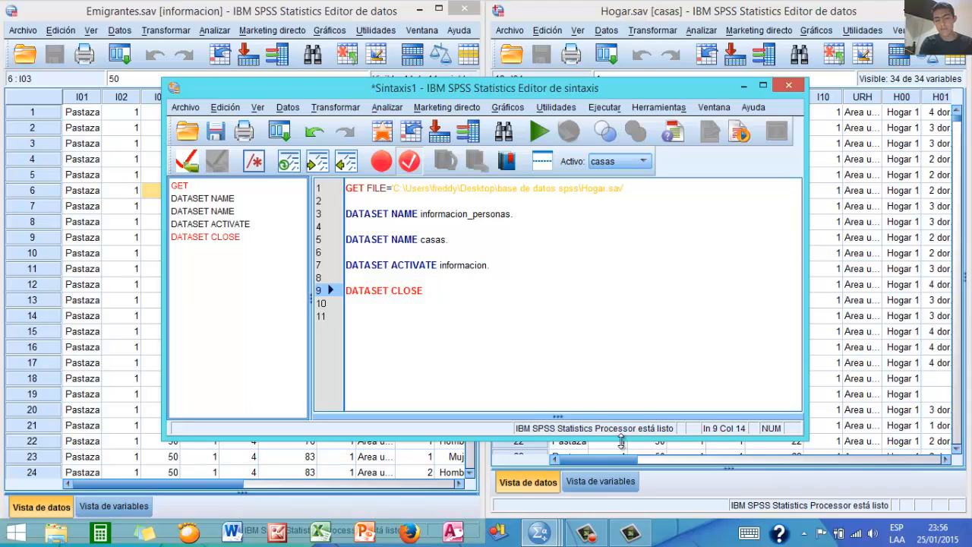
text(informacion.)
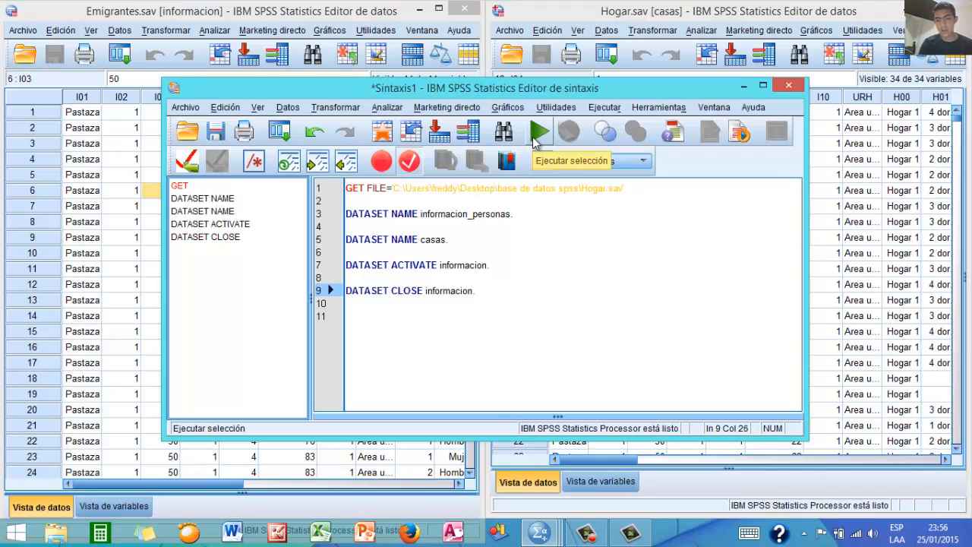
click(534, 140)
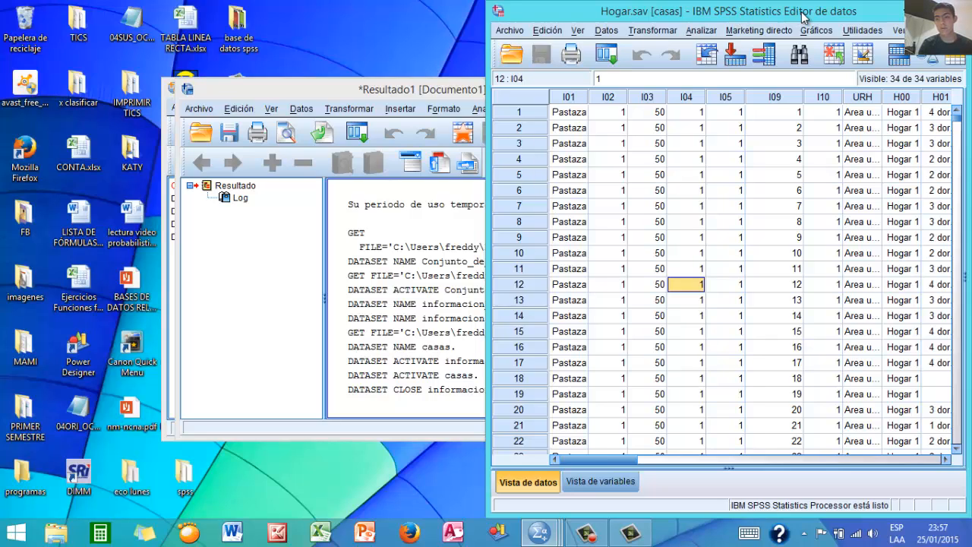
Arrange the Hogar data editor on the left half of the screen, viewing it maximized in between
drag(807, 17, 317, 17)
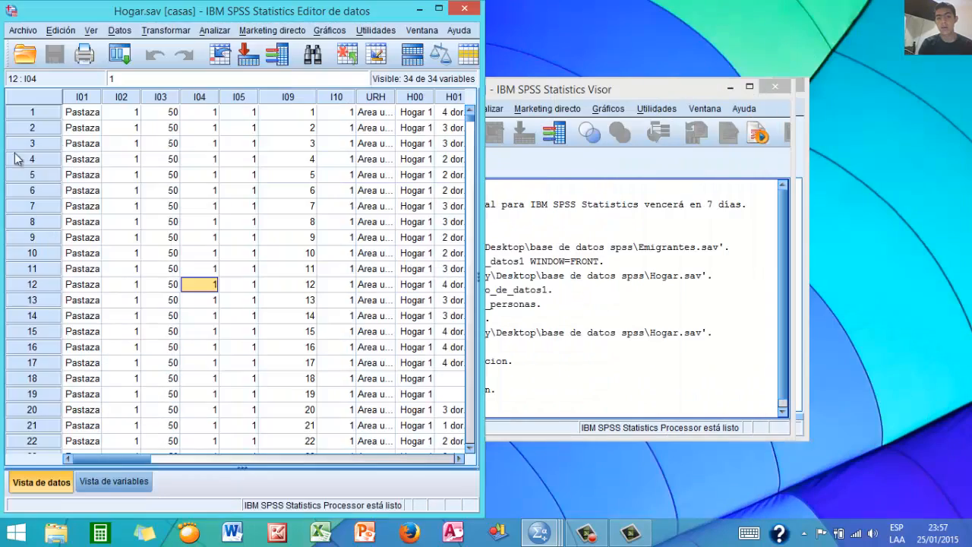
click(441, 9)
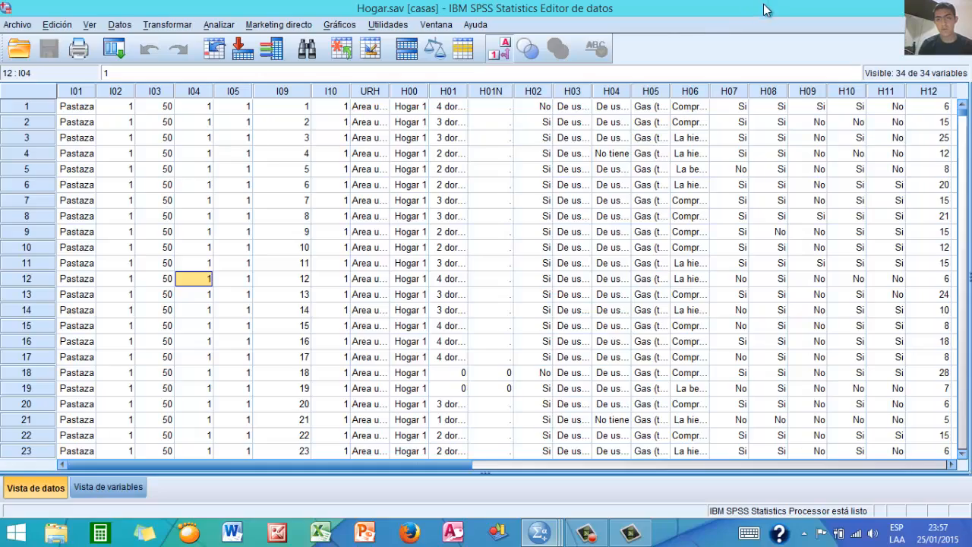
drag(765, 8, 1, 231)
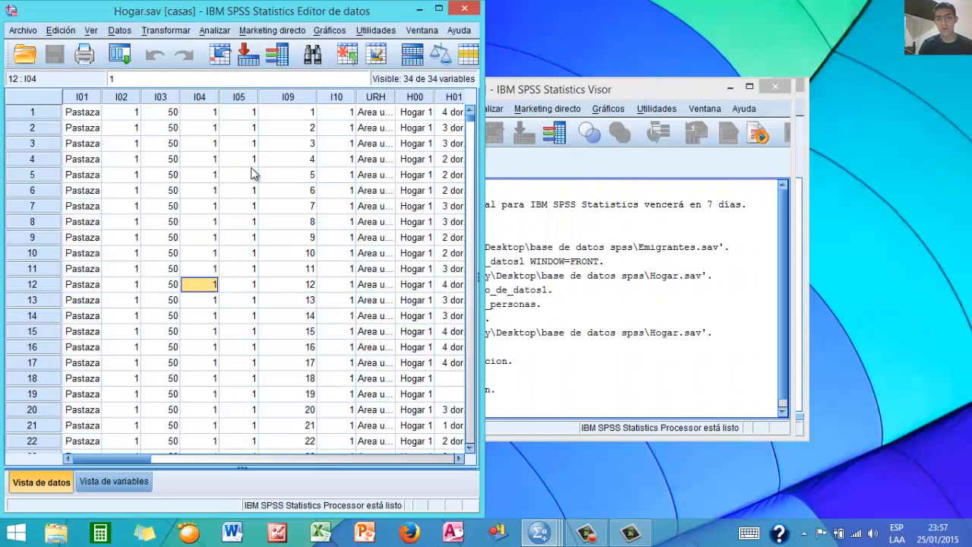
Maximize the Hogar data editor and copy the I05 value of case 9 into case 2 of the second empty column after TM1
double_click(444, 8)
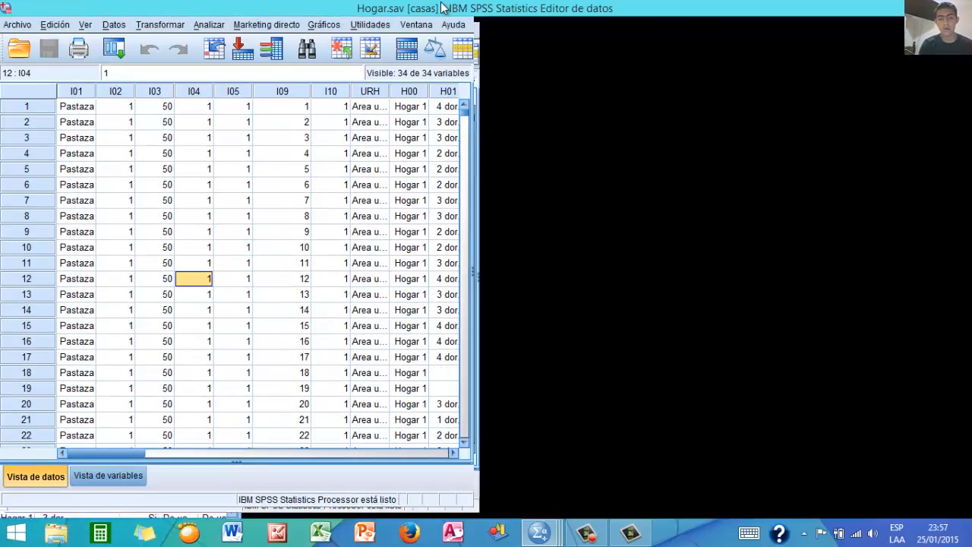
click(226, 232)
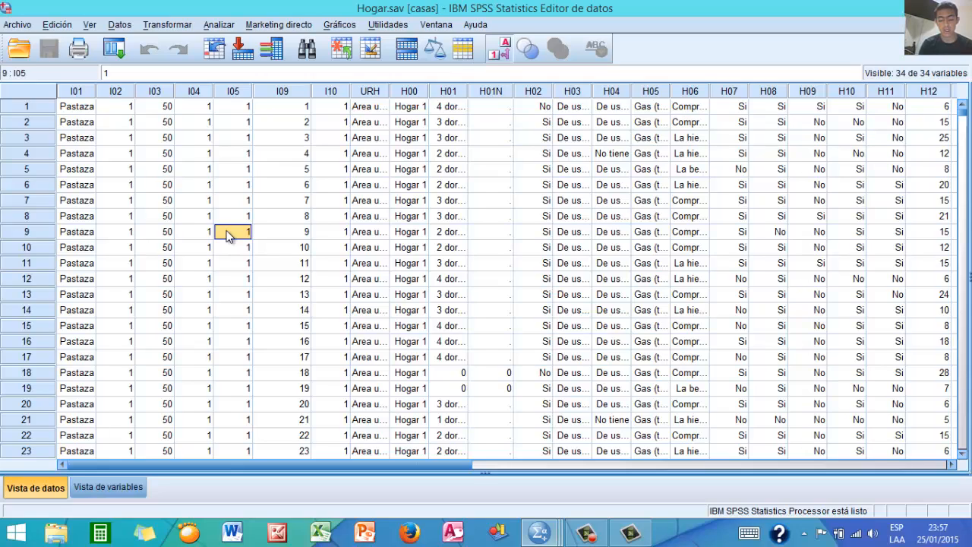
right_click(227, 235)
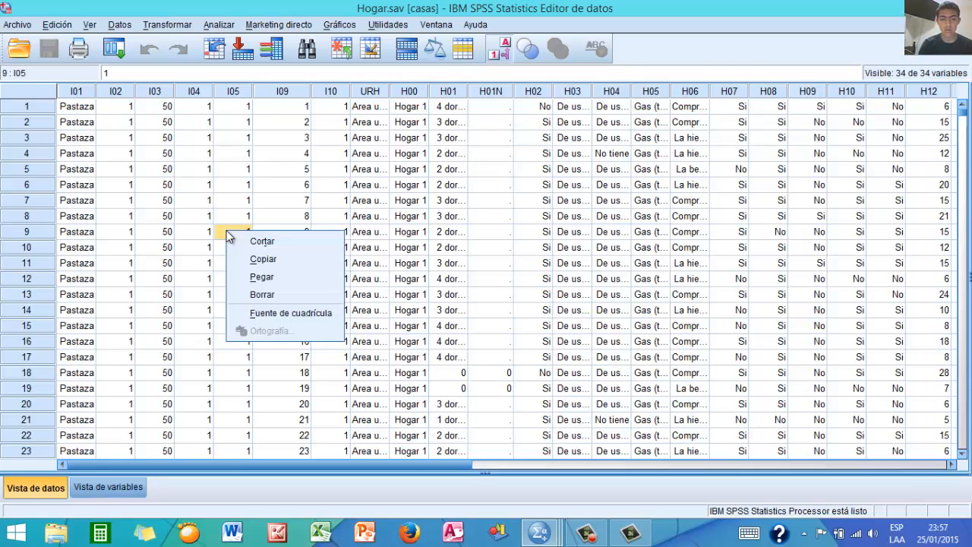
click(262, 259)
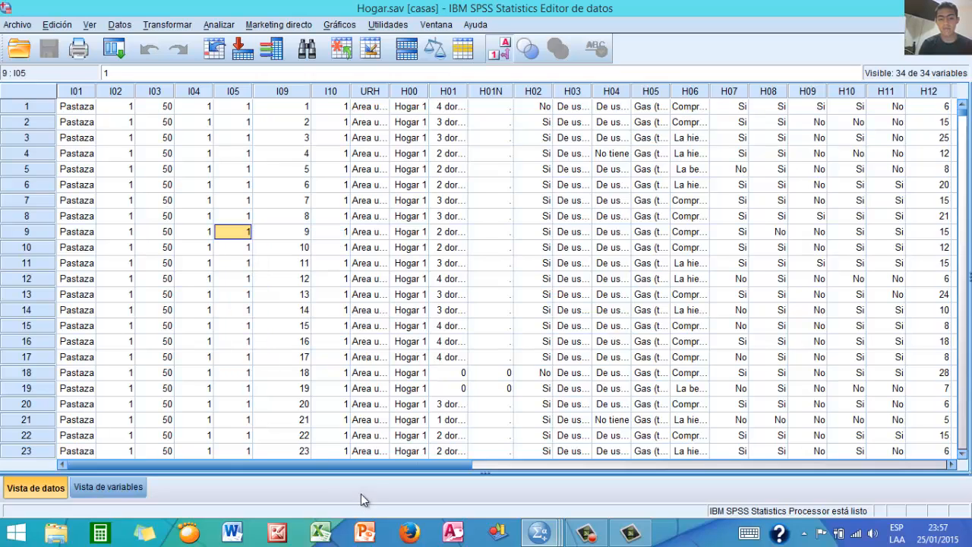
drag(368, 469, 776, 465)
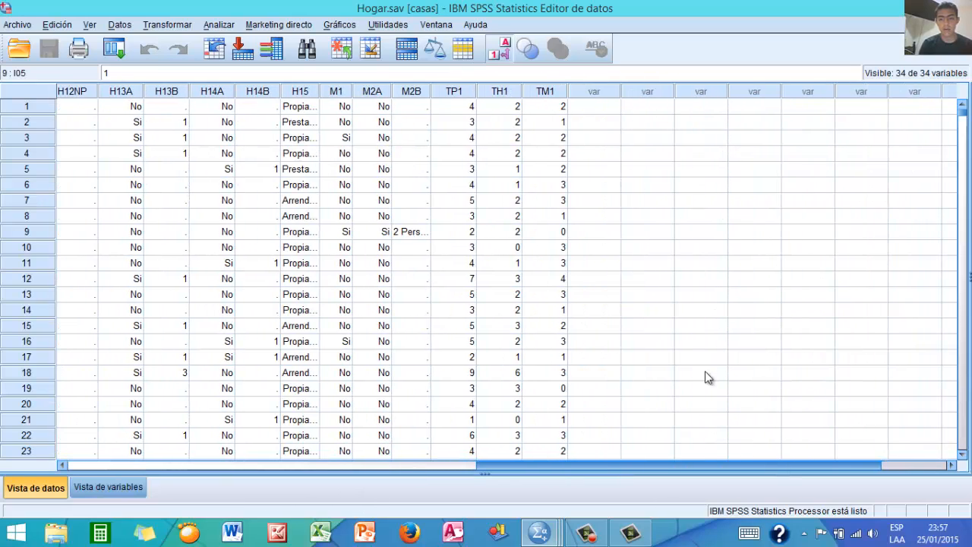
click(654, 126)
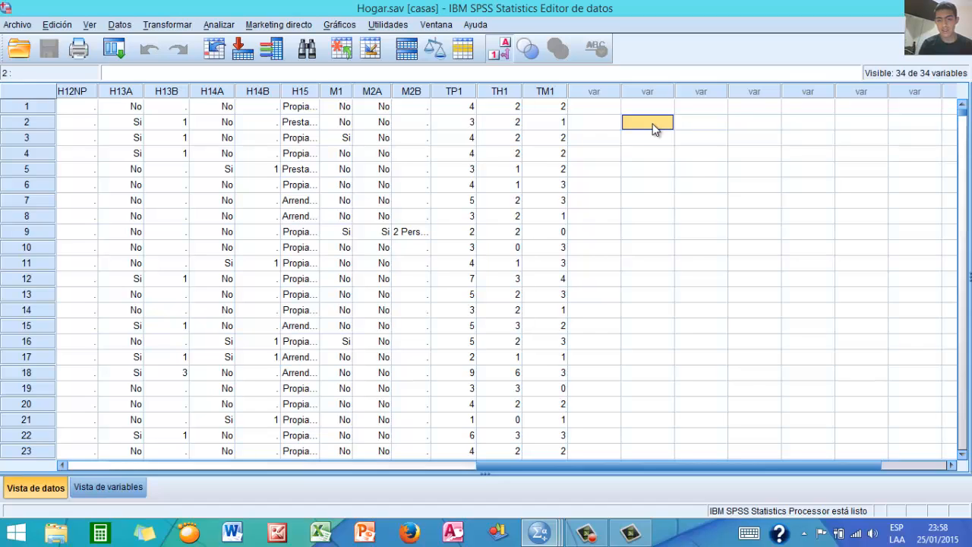
right_click(653, 125)
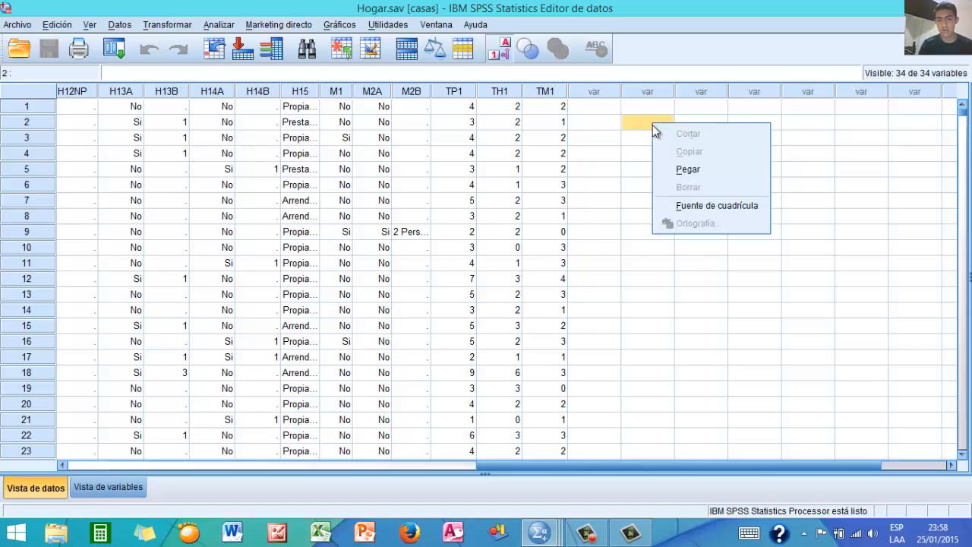
click(680, 170)
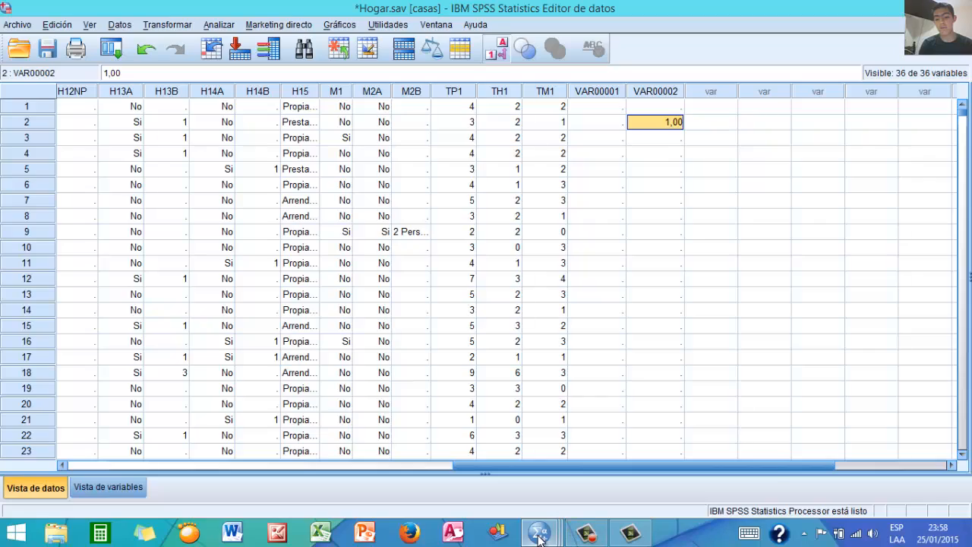
Check the output log for the executed commands, minimize it, and return to the Hogar data editor
mouse_move(539, 531)
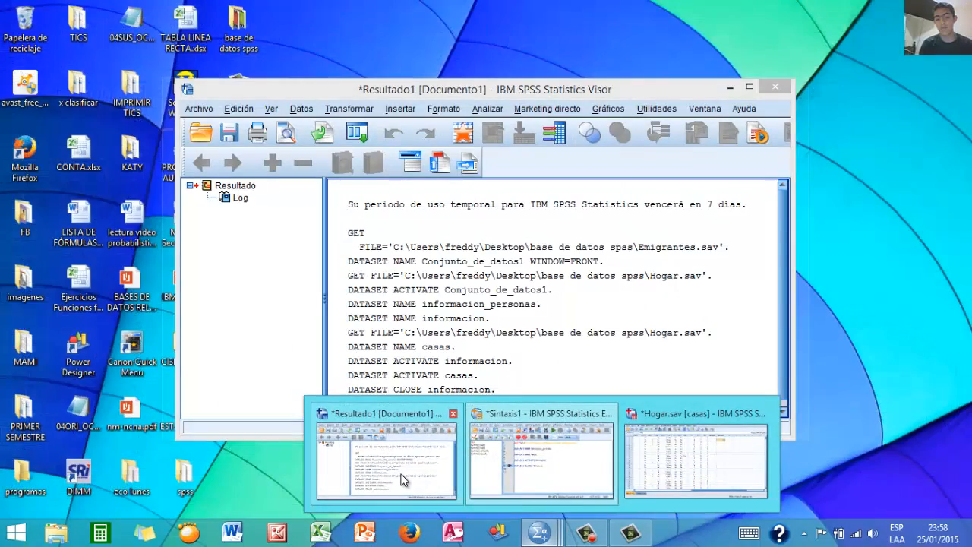
click(403, 478)
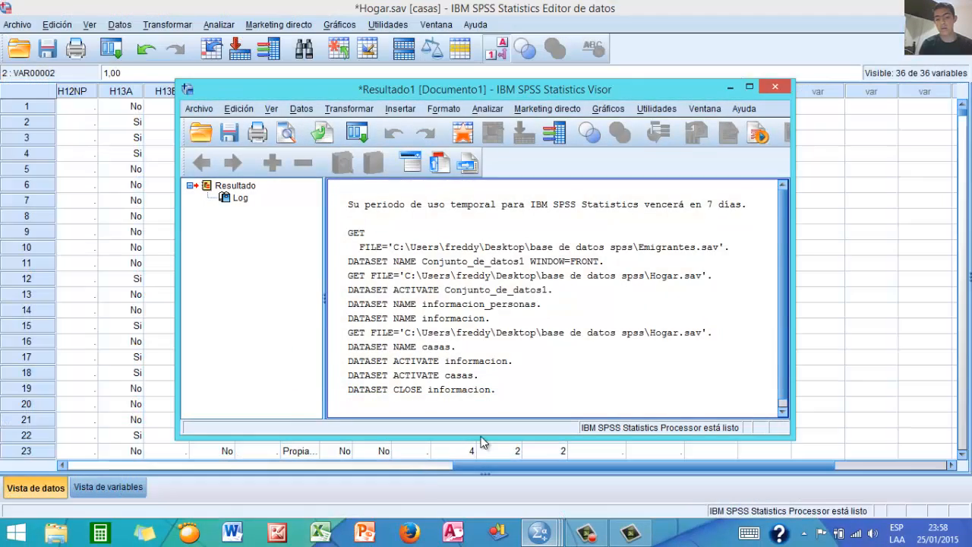
click(727, 90)
click(752, 294)
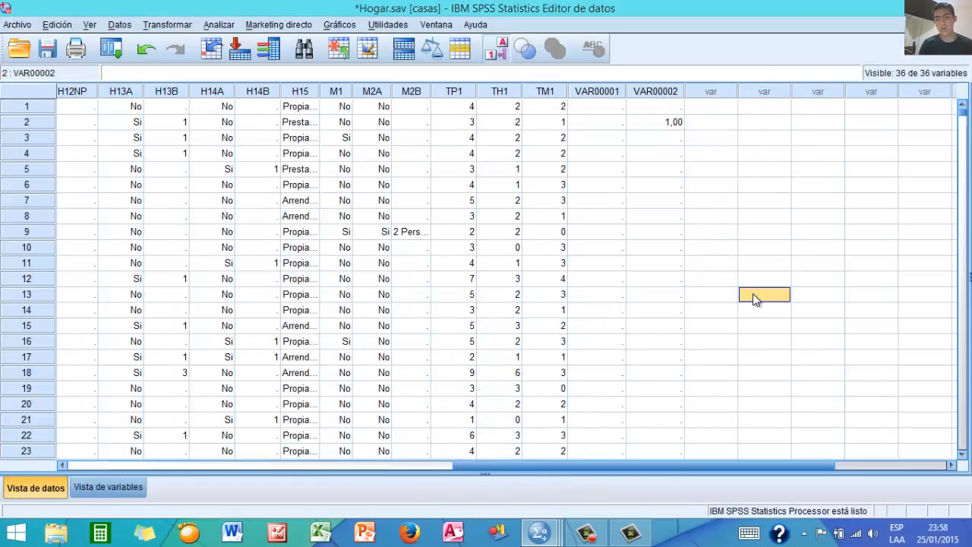
Return to the first variables of the Hogar data and toggle the value labels display twice
drag(791, 464, 167, 516)
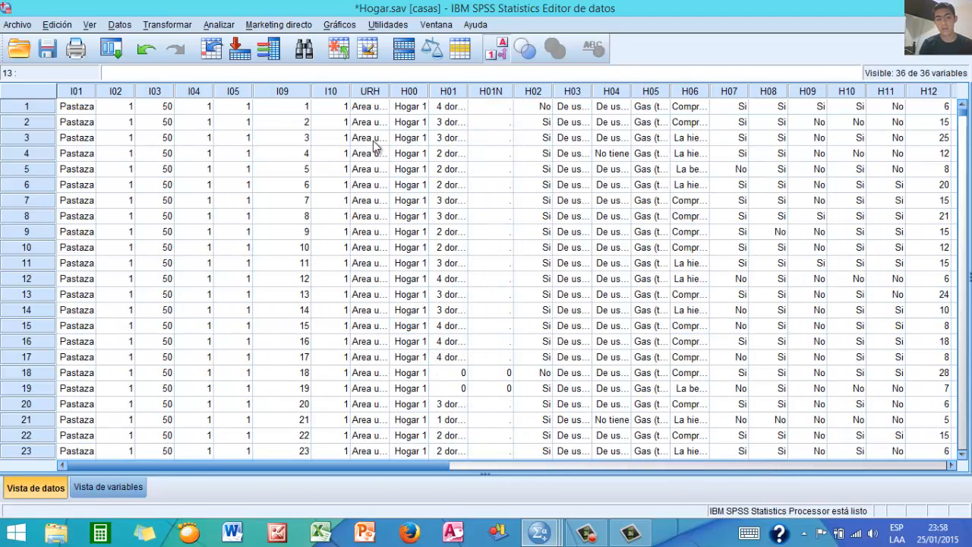
click(497, 51)
click(497, 51)
drag(412, 468, 345, 389)
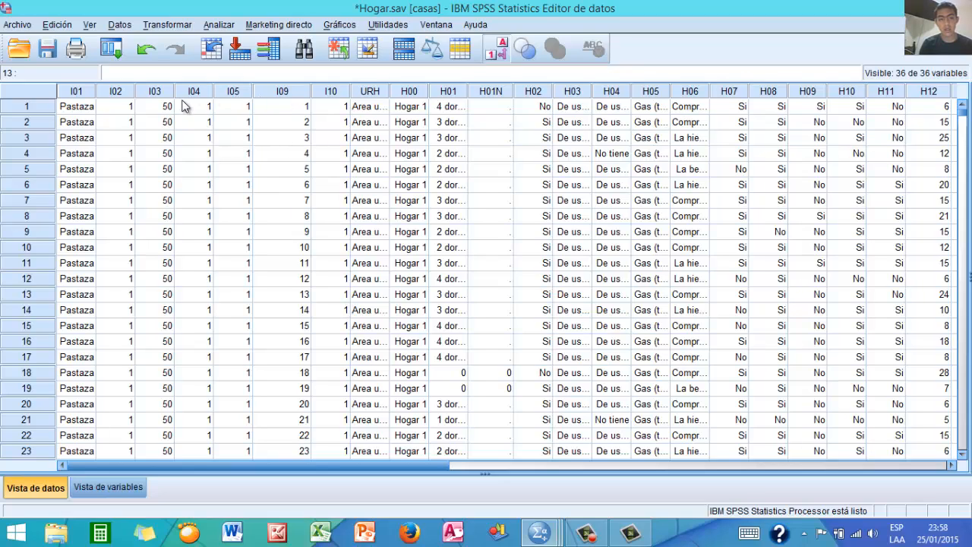
Copy the entire I01 variable column, paste it into the VAR00001 column, and widen VAR00001 to fit its name on one line
click(75, 92)
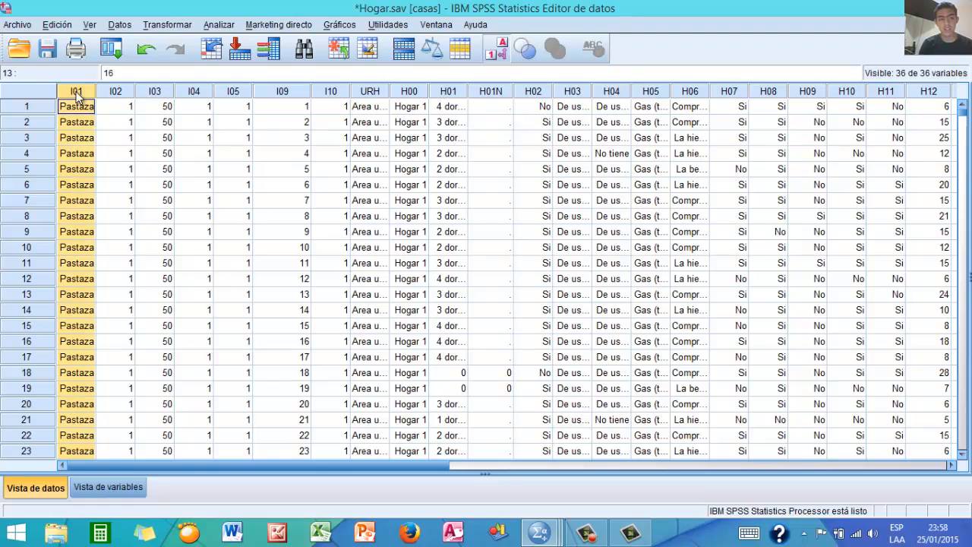
right_click(75, 93)
click(73, 94)
right_click(78, 90)
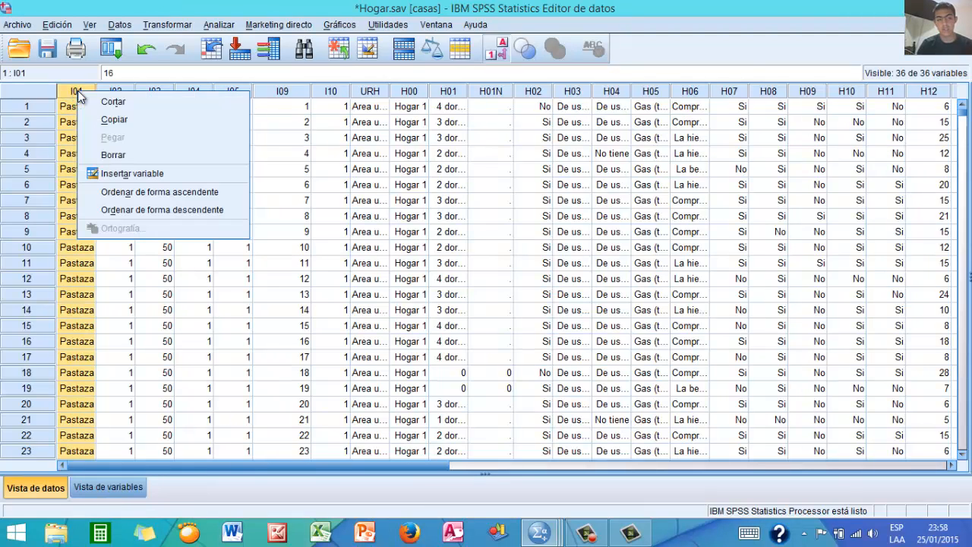
click(123, 119)
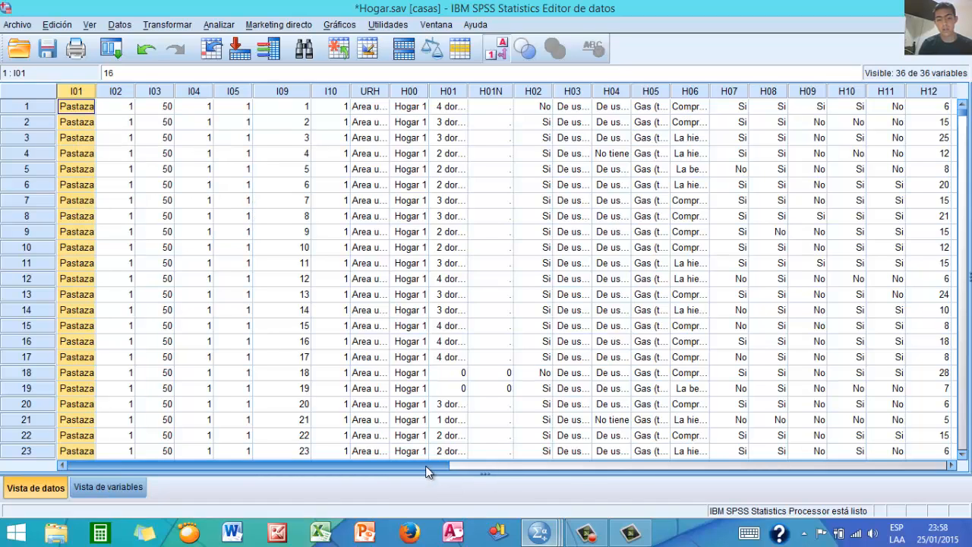
drag(425, 465, 848, 466)
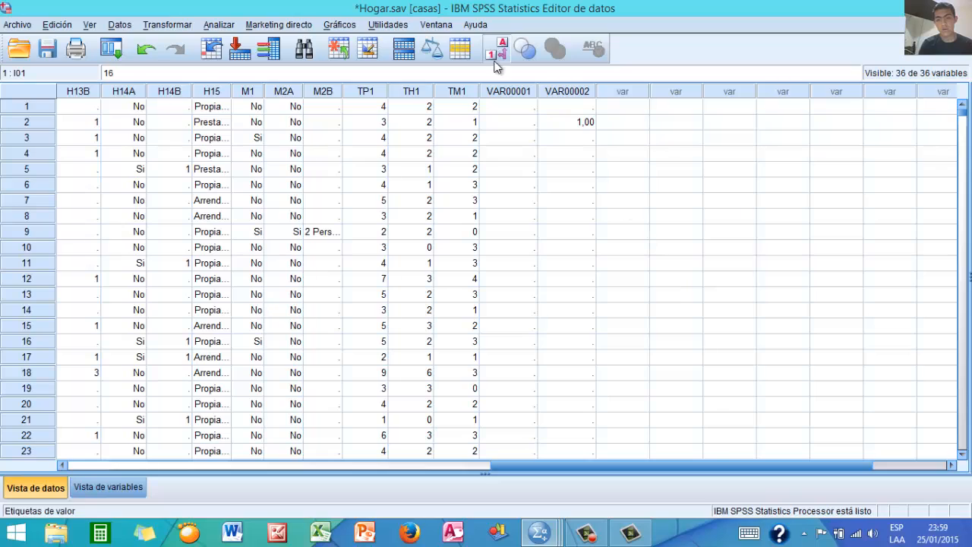
click(512, 90)
right_click(513, 89)
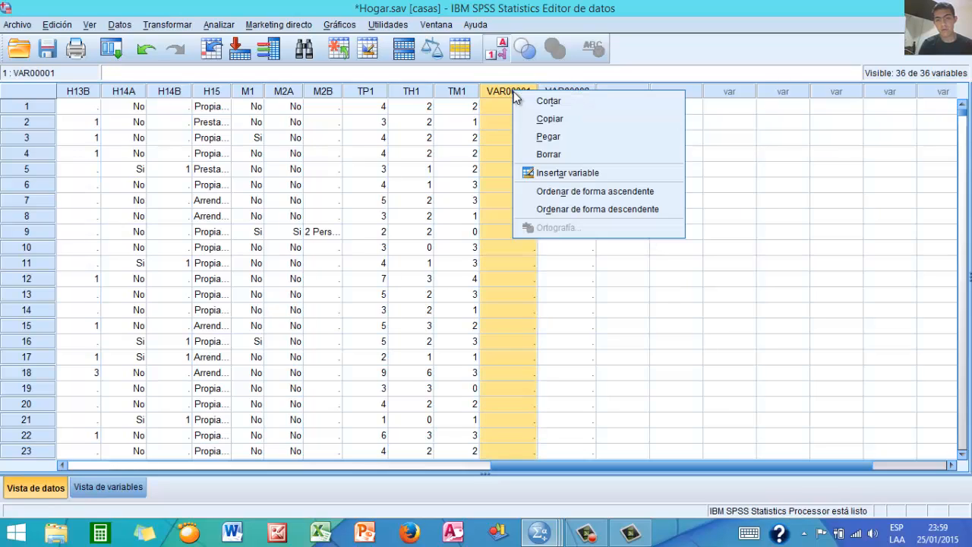
click(536, 137)
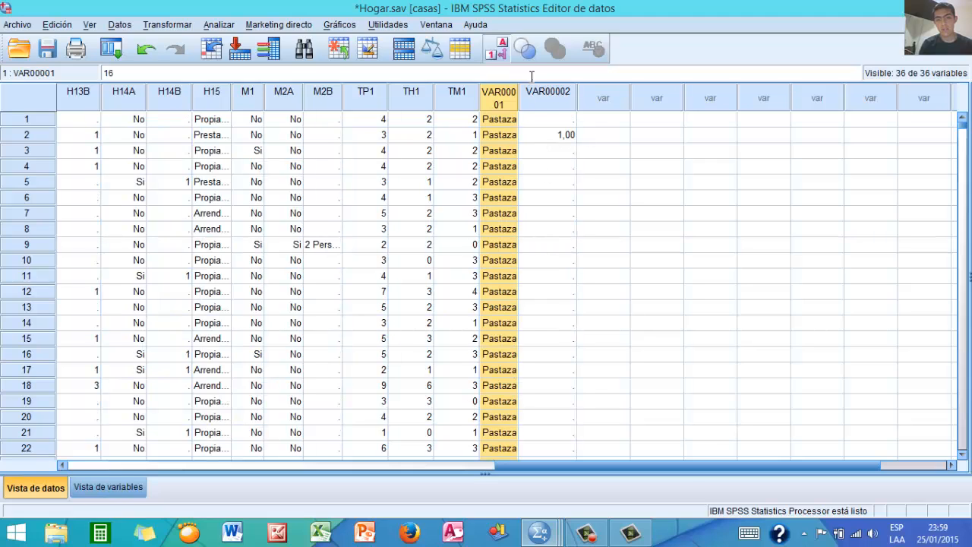
drag(518, 90, 557, 89)
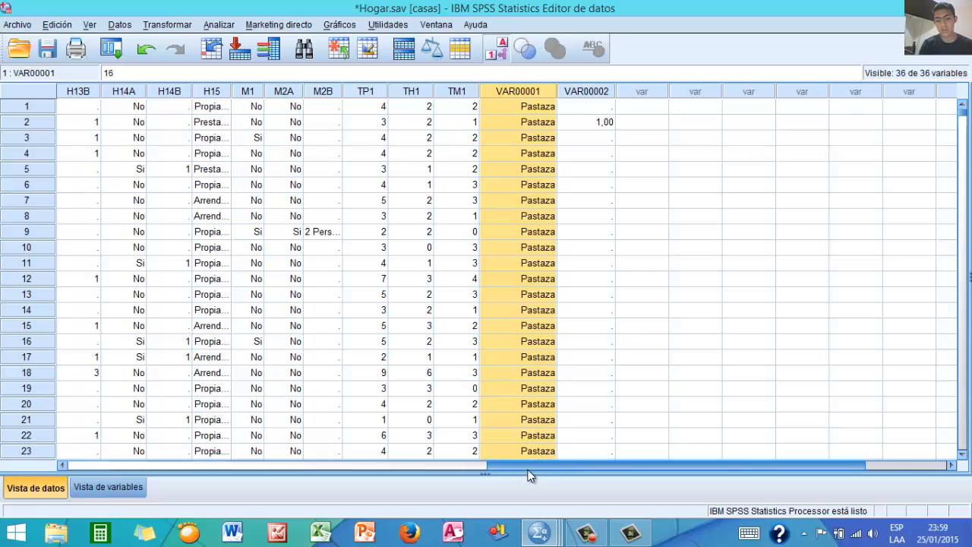
Open the variable view and examine the properties that VAR00001 received from the copied column
click(126, 492)
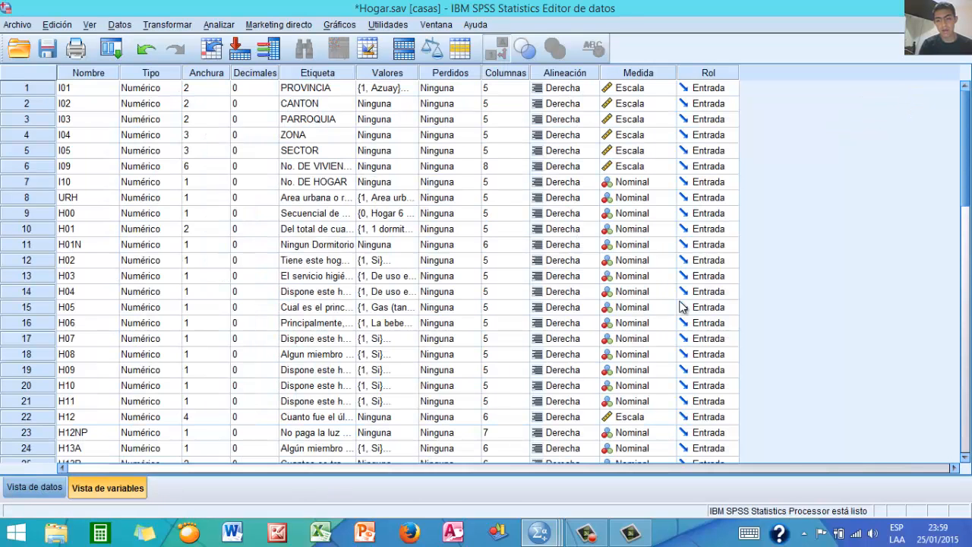
drag(966, 159, 967, 262)
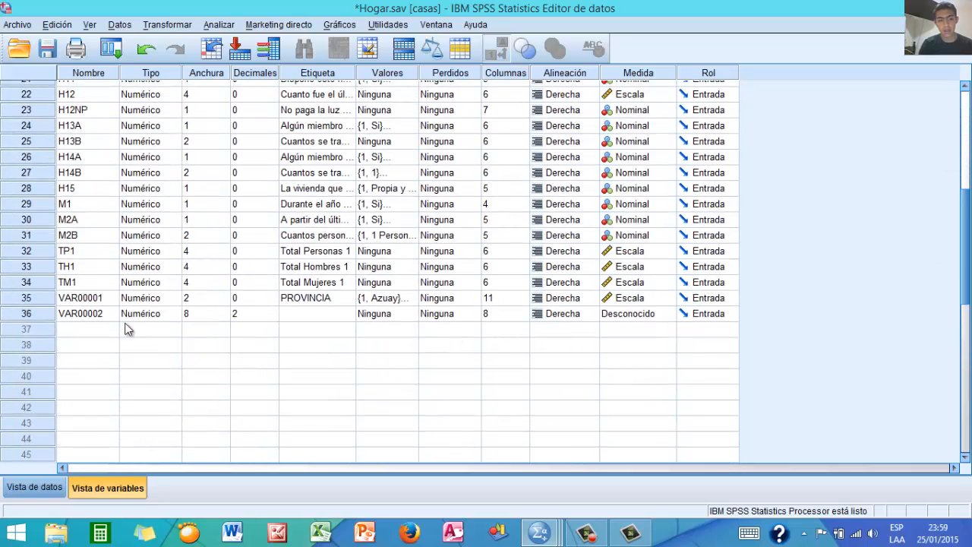
click(95, 304)
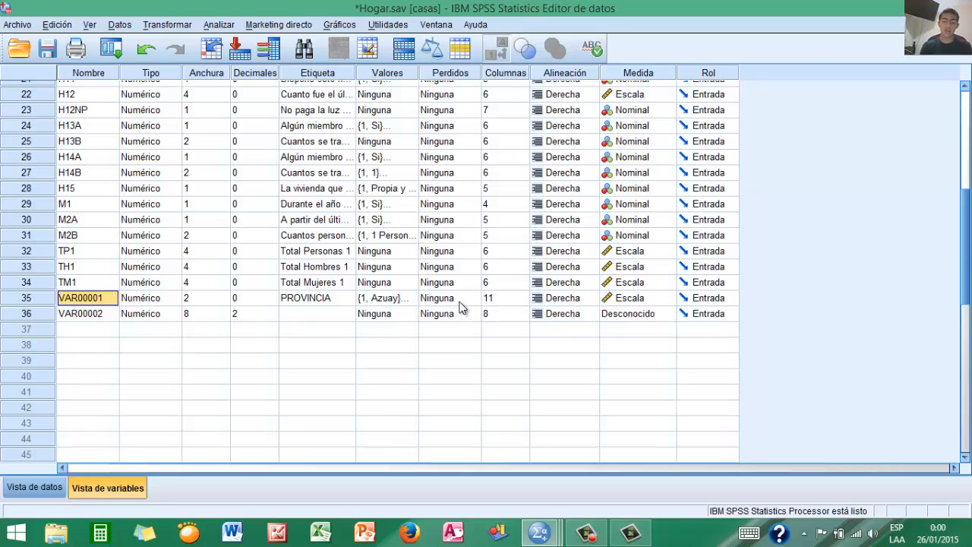
Return to the data view, copy the entire case 4, and paste it into the first empty row after the last case, row 19898
click(58, 490)
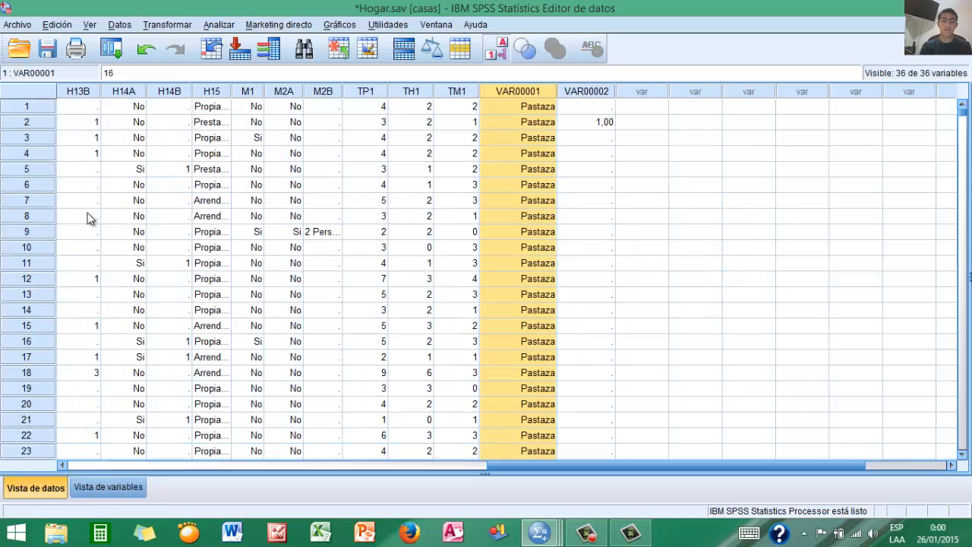
click(37, 155)
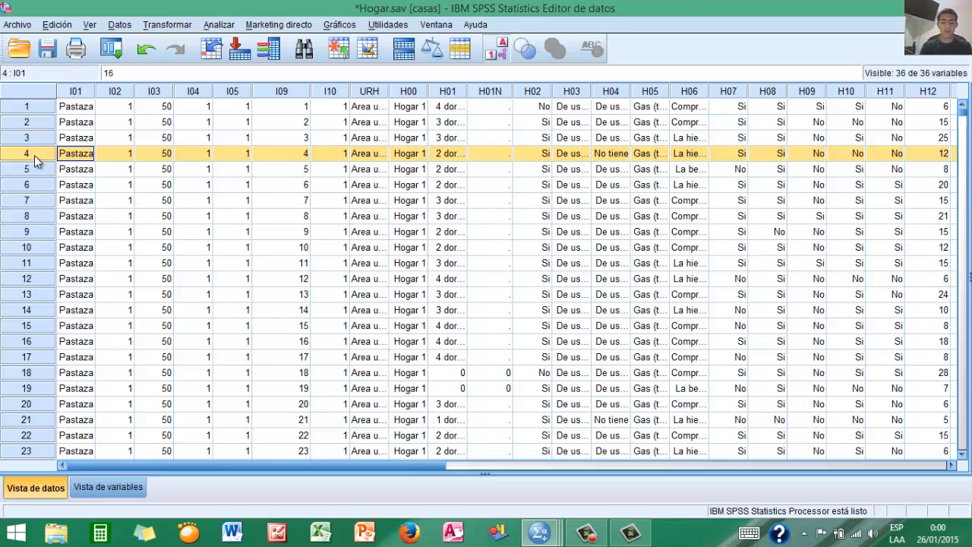
right_click(34, 155)
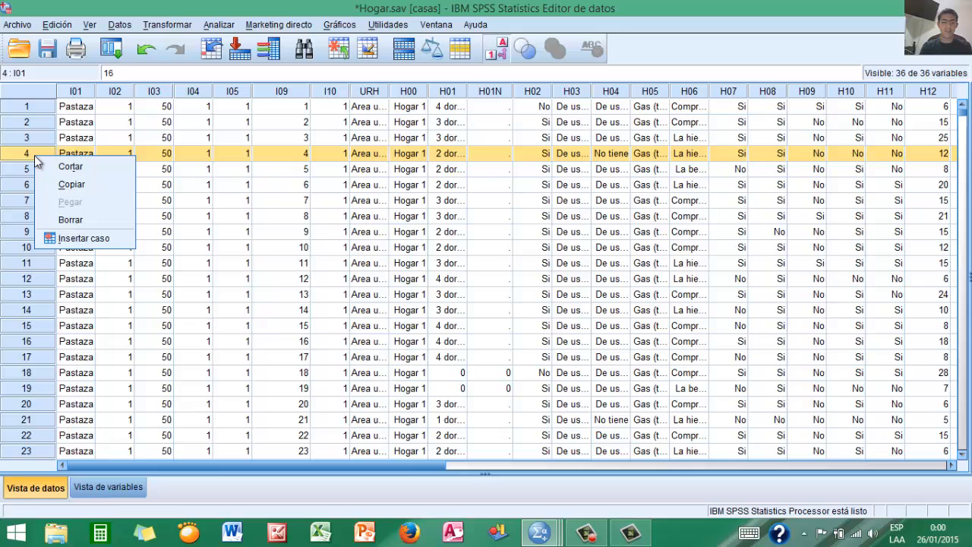
click(71, 185)
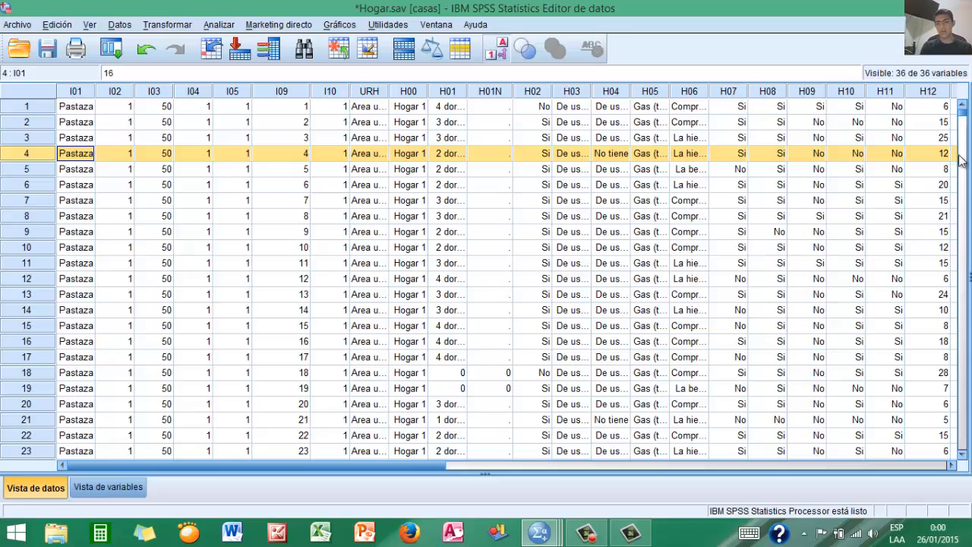
drag(963, 124, 963, 448)
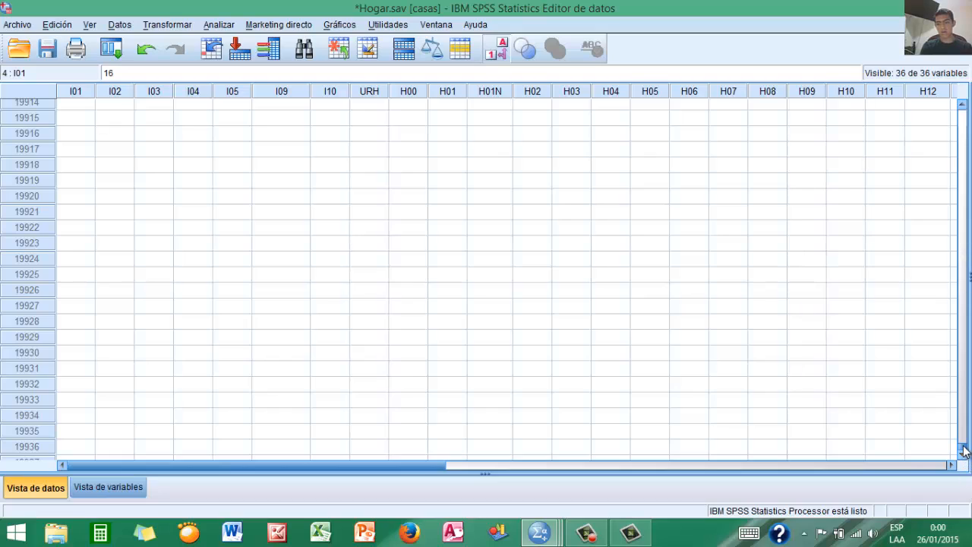
drag(963, 446, 962, 461)
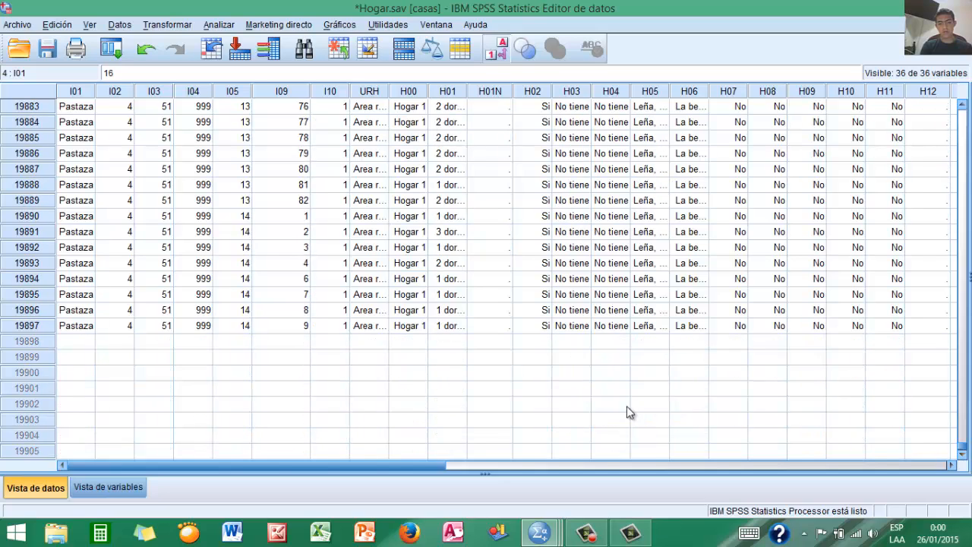
click(30, 342)
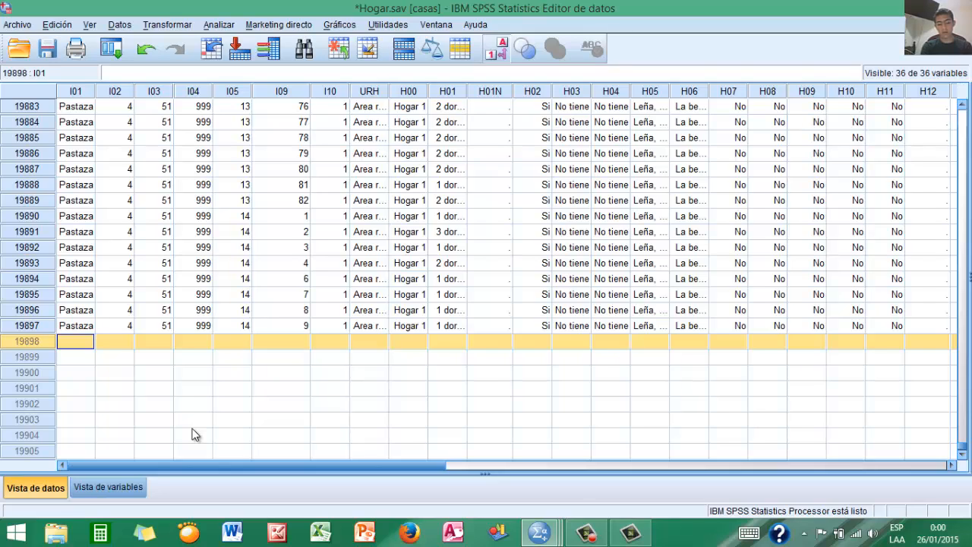
right_click(45, 343)
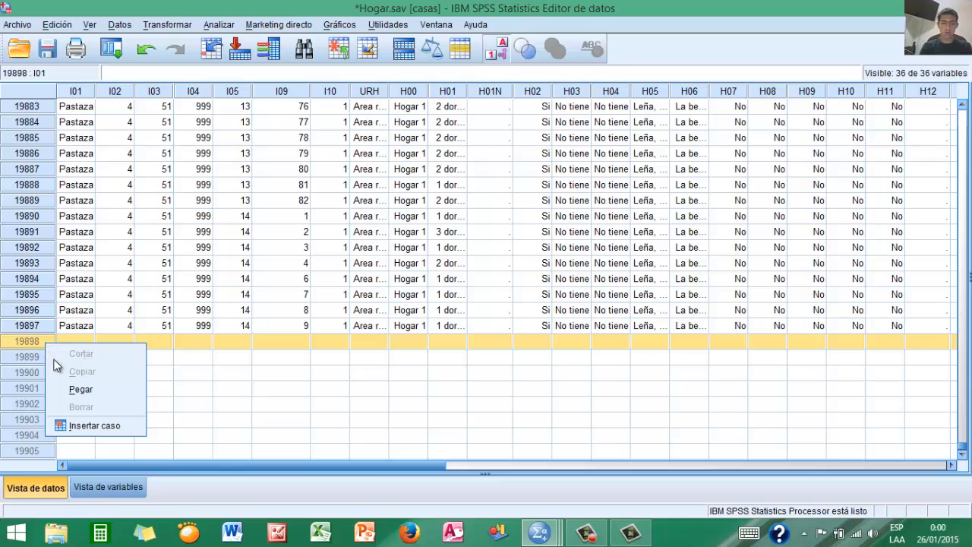
click(80, 389)
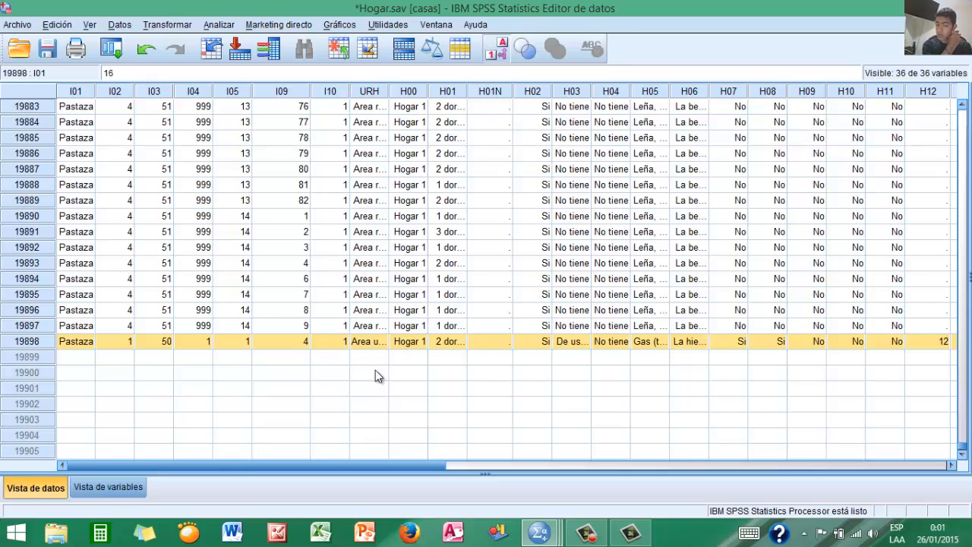
Compare the variable view with the data view, ending on the definitions of VAR00001 and VAR00002
click(126, 487)
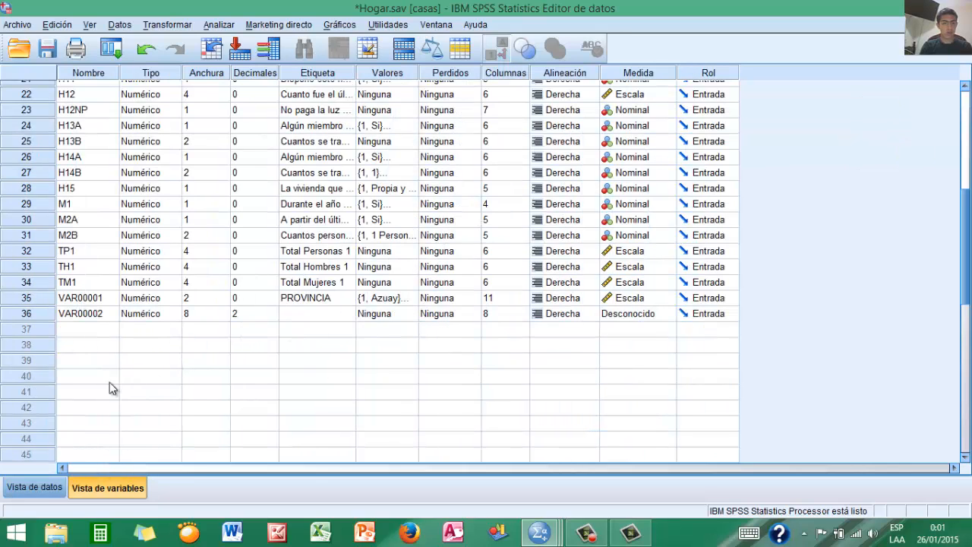
click(47, 486)
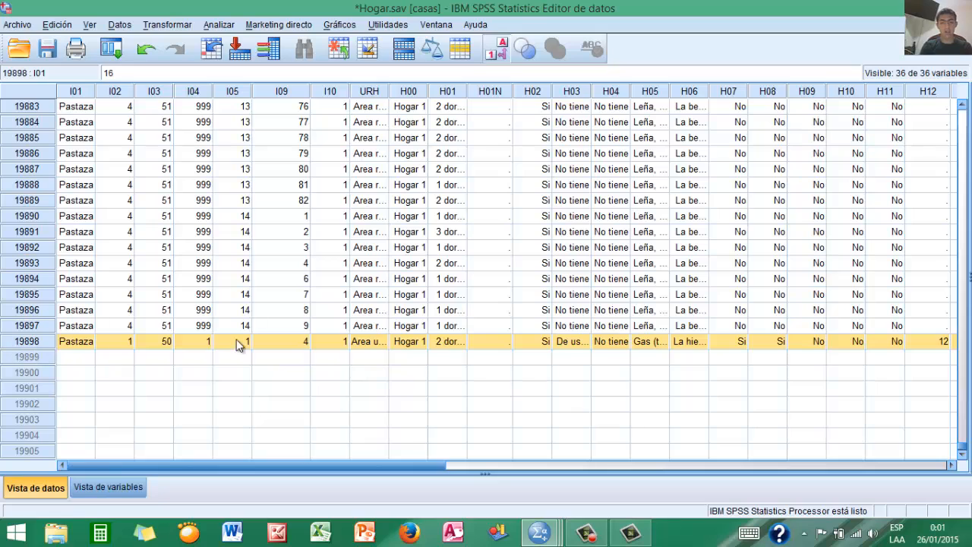
click(107, 483)
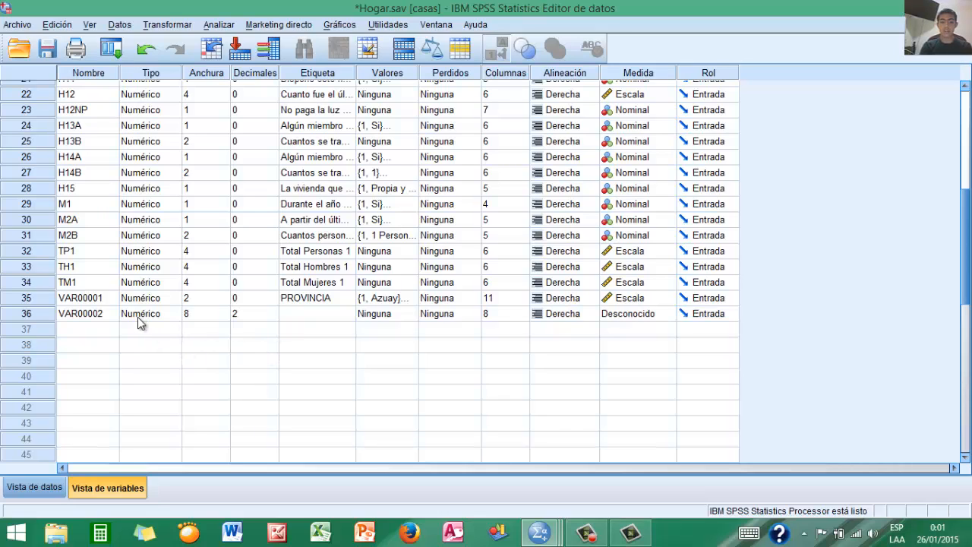
Return to the Hogar data view and look at the data editor side by side with the syntax editor
click(34, 490)
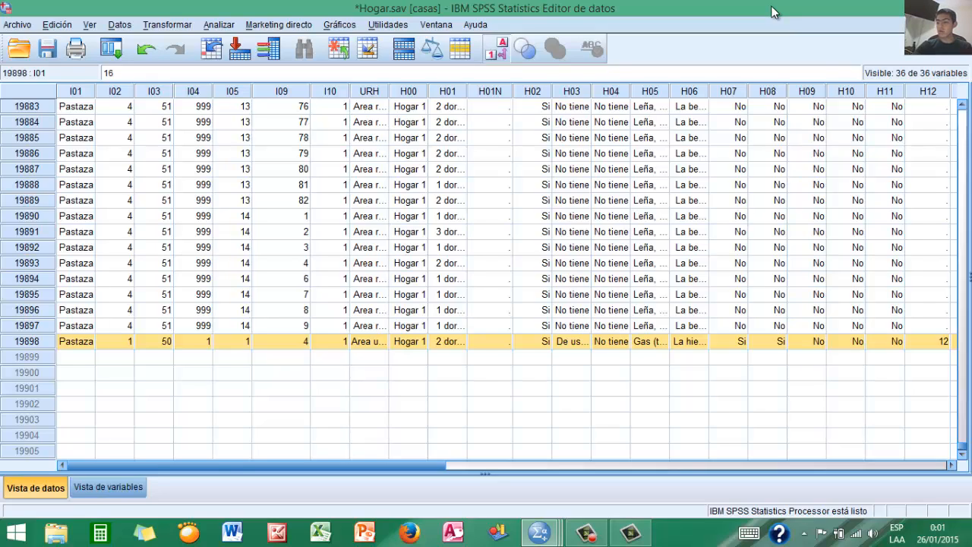
drag(771, 5, 1, 125)
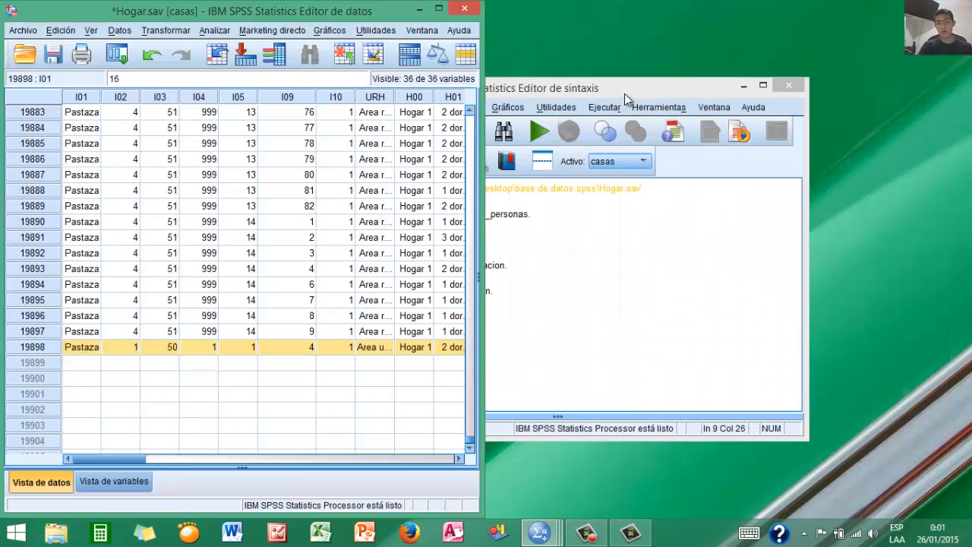
click(666, 87)
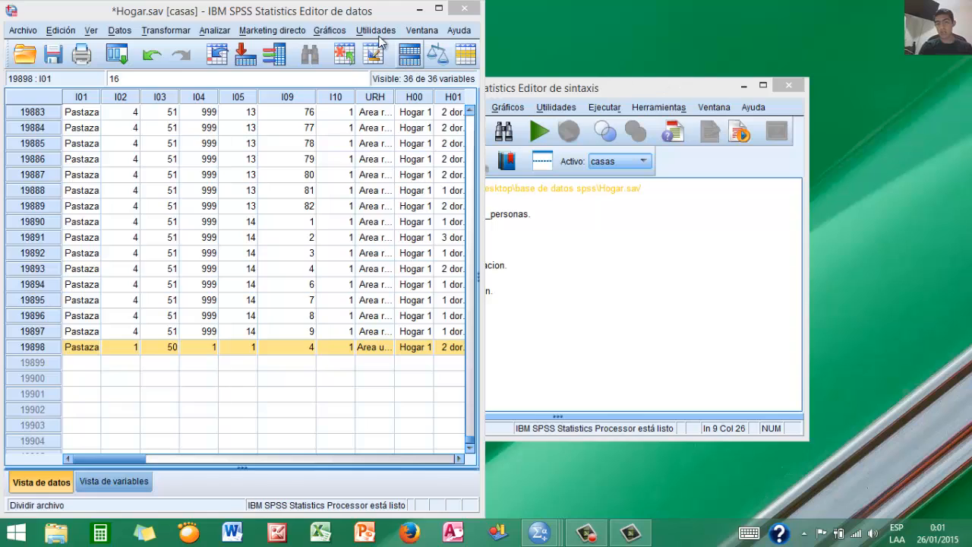
click(371, 11)
drag(371, 12, 2, 121)
click(435, 8)
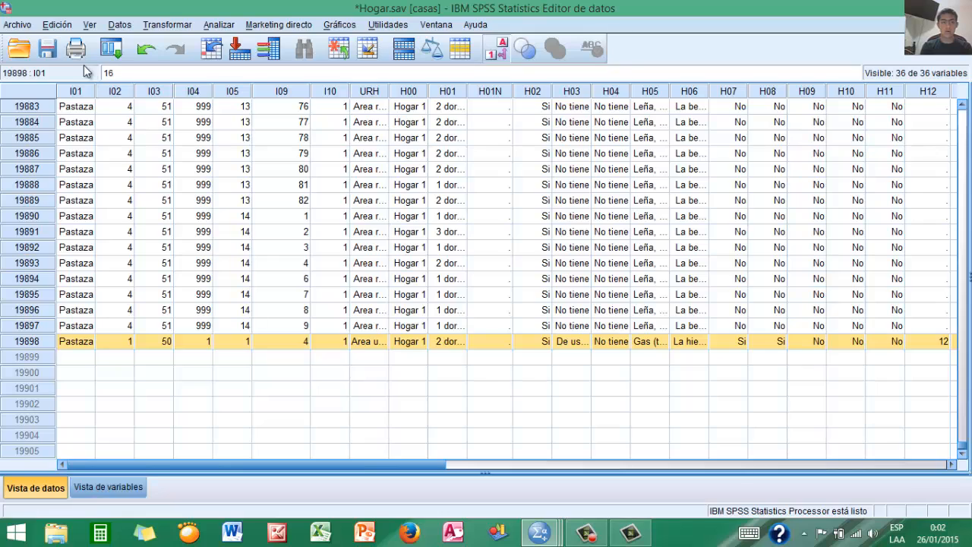
Enable the general option to open only one dataset at a time, and apply it
click(60, 25)
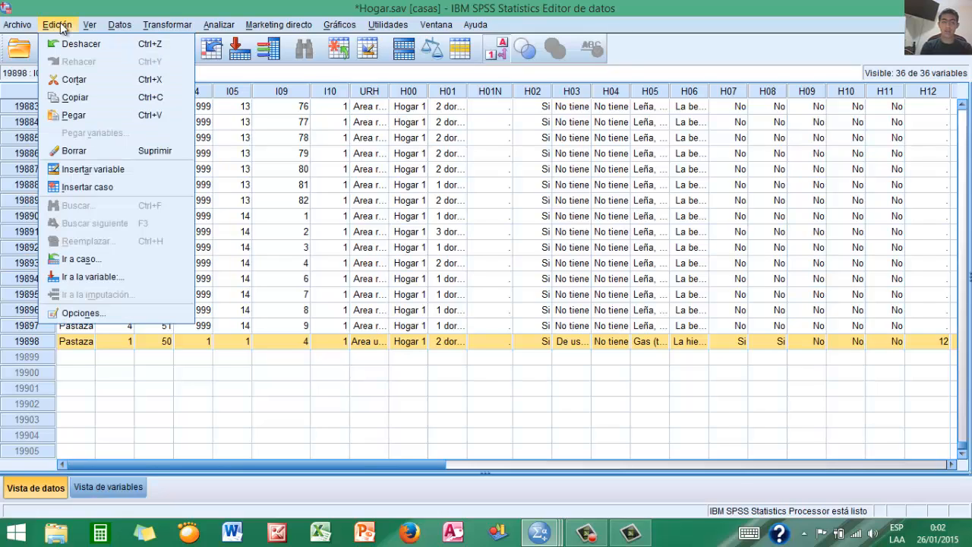
click(144, 313)
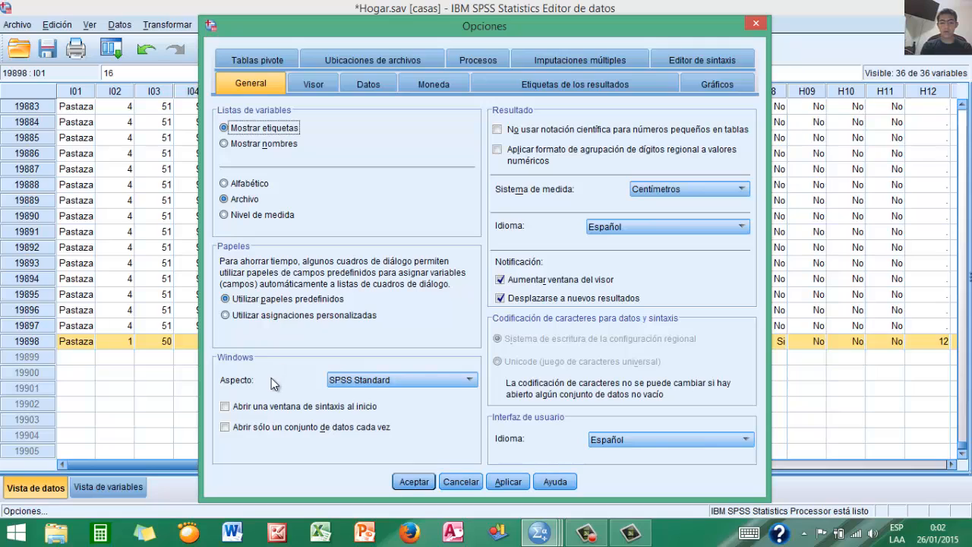
click(224, 428)
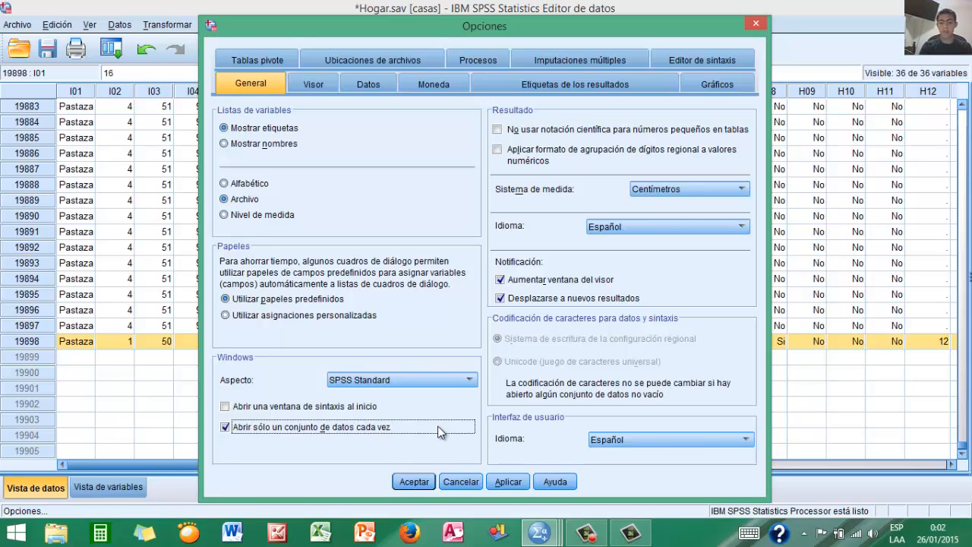
click(505, 482)
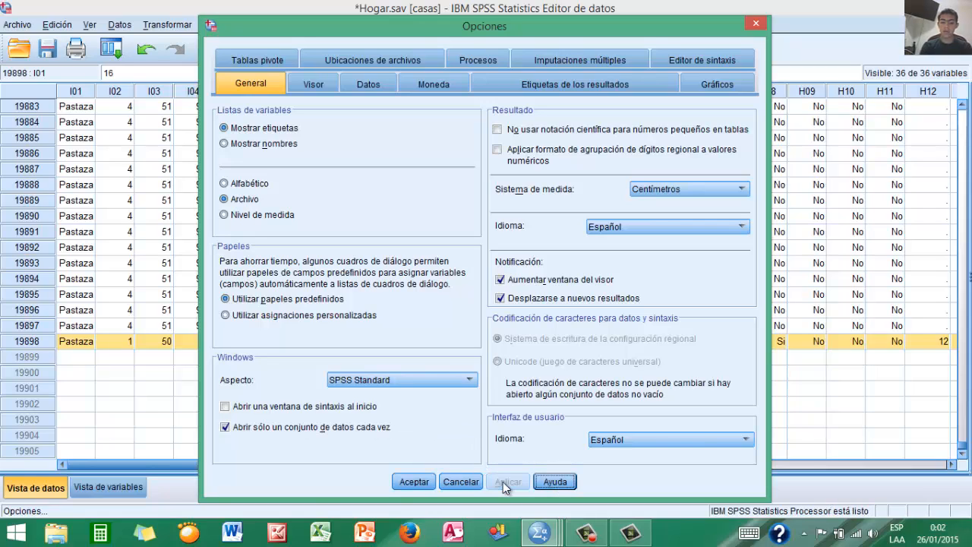
click(408, 489)
click(543, 310)
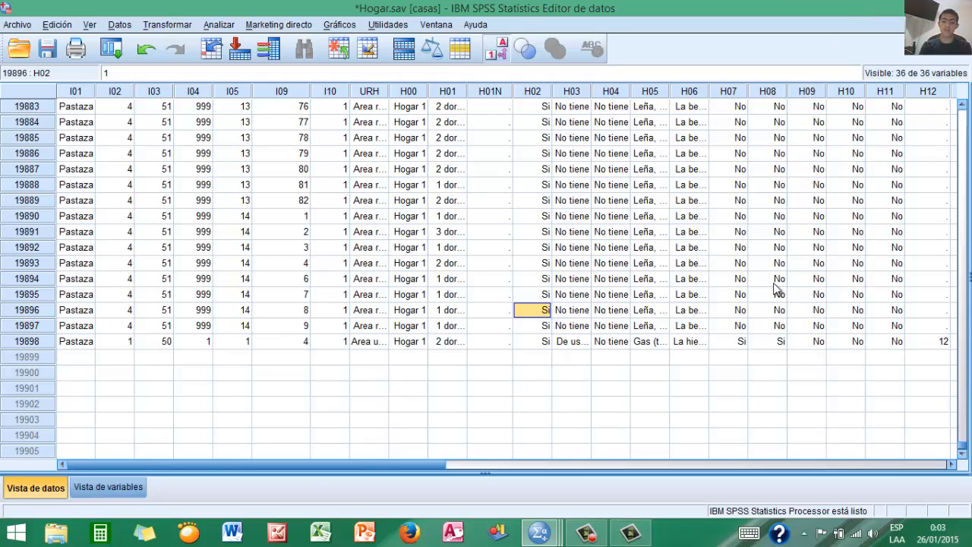
Bring up the Sintaxis1 syntax editor and close it without saving its contents
mouse_move(538, 534)
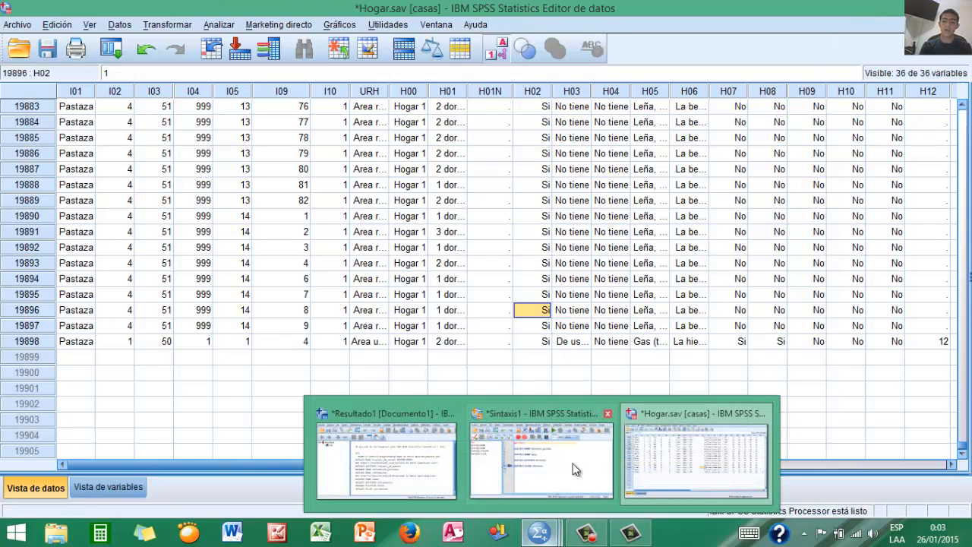
click(575, 467)
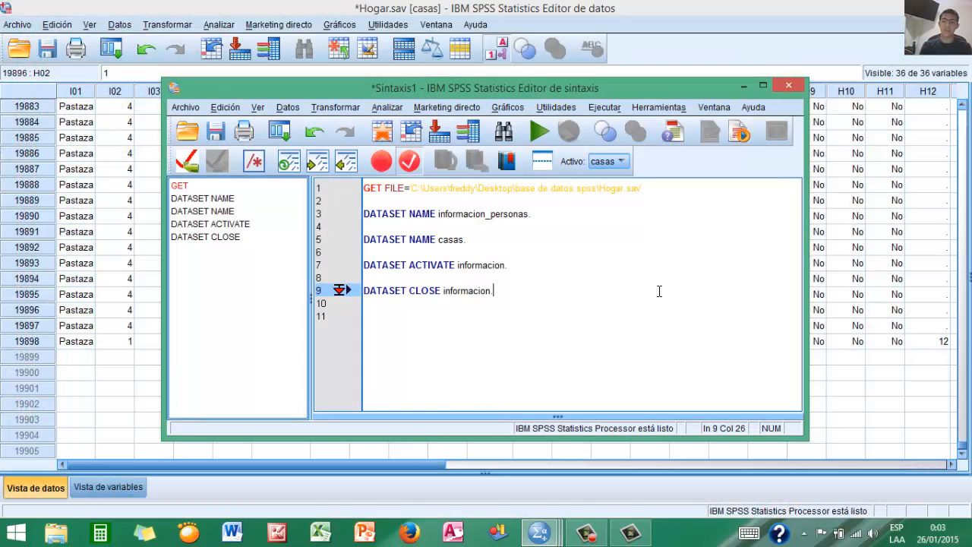
click(792, 88)
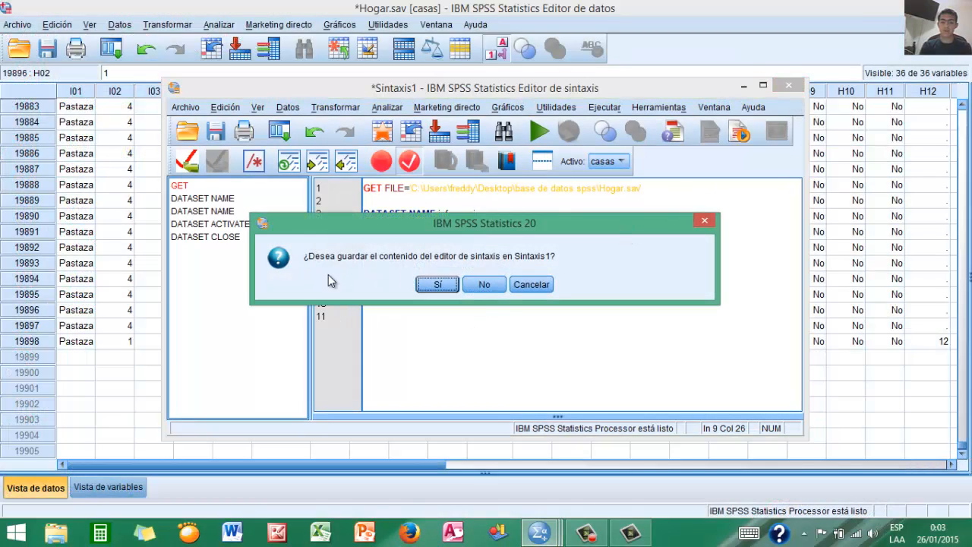
click(494, 285)
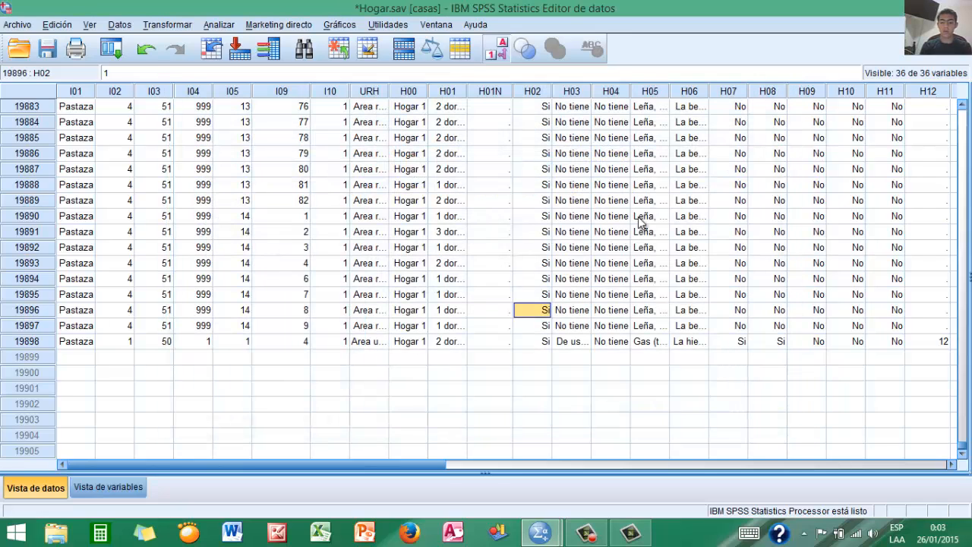
Bring up the Resultado1 output viewer and close it without saving the results
mouse_move(543, 523)
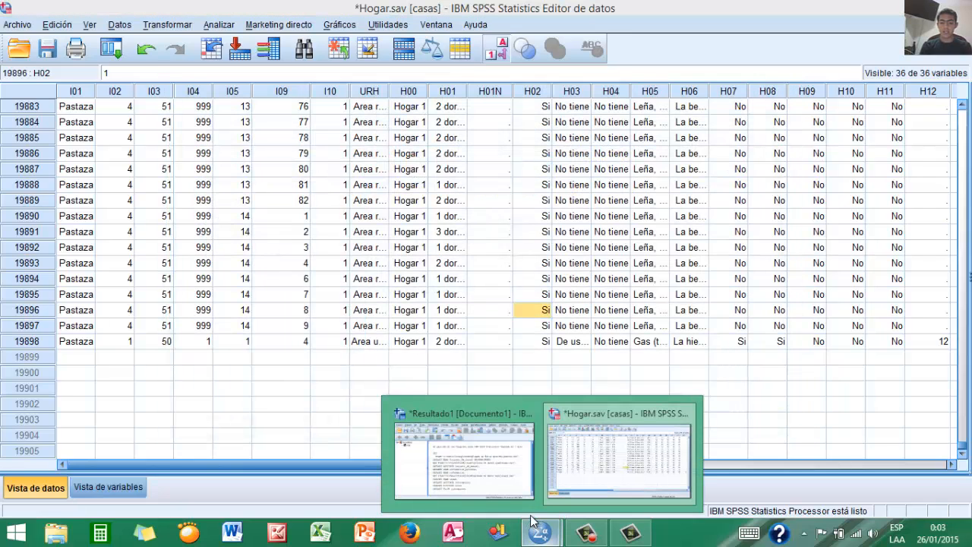
click(485, 477)
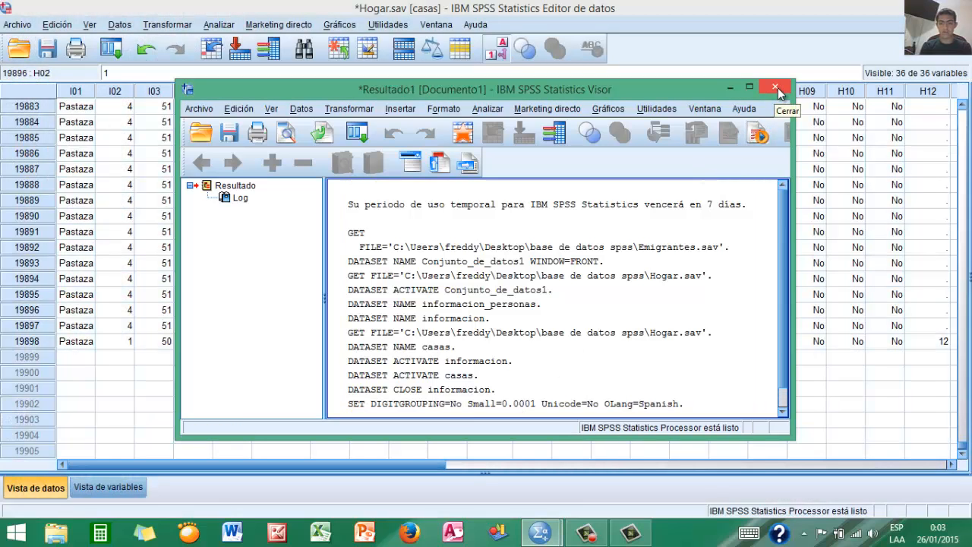
click(775, 87)
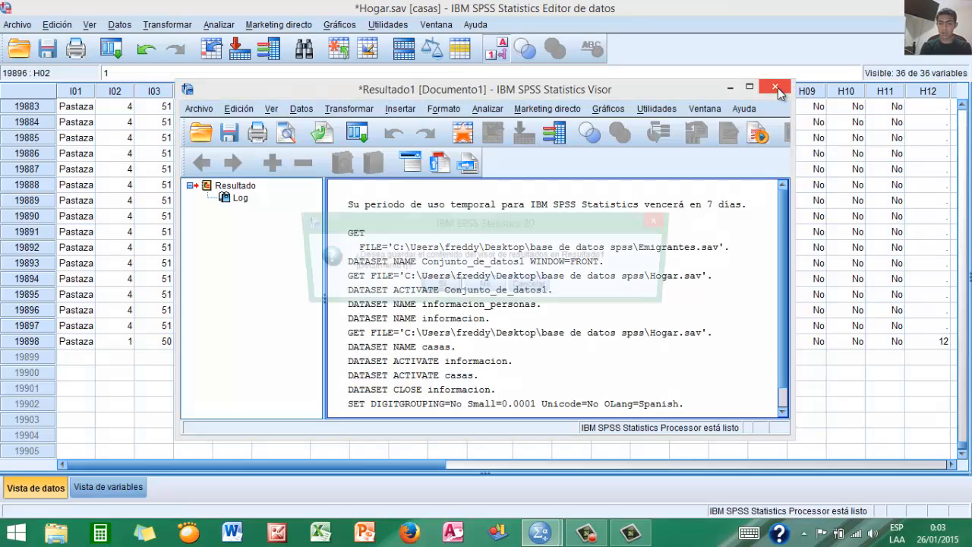
click(504, 288)
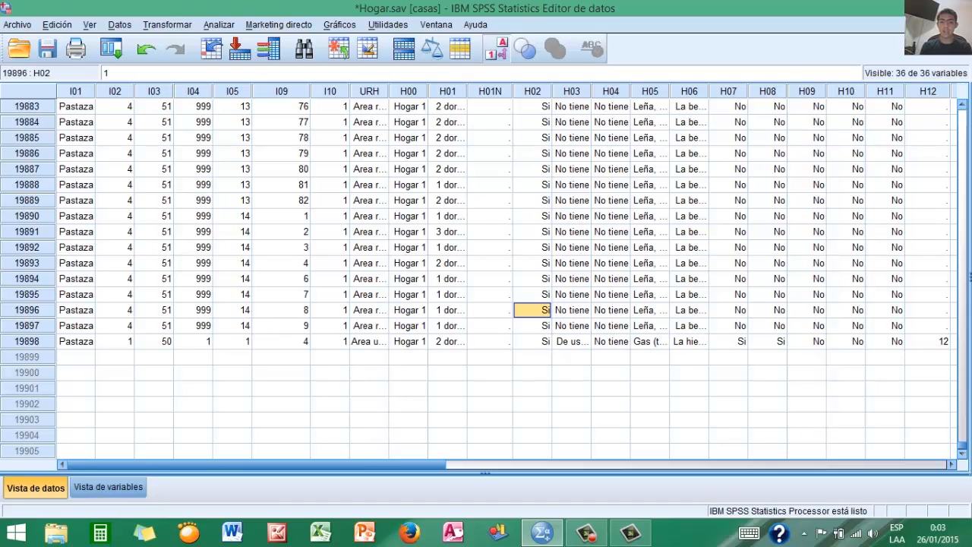
Exit SPSS Statistics without saving the changes to the casas dataset, and start the program again
click(961, 7)
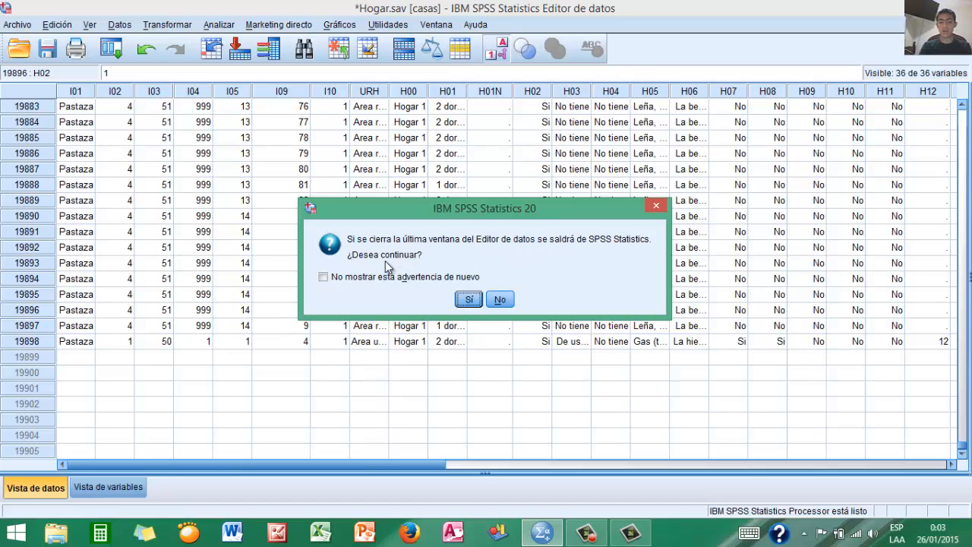
click(468, 300)
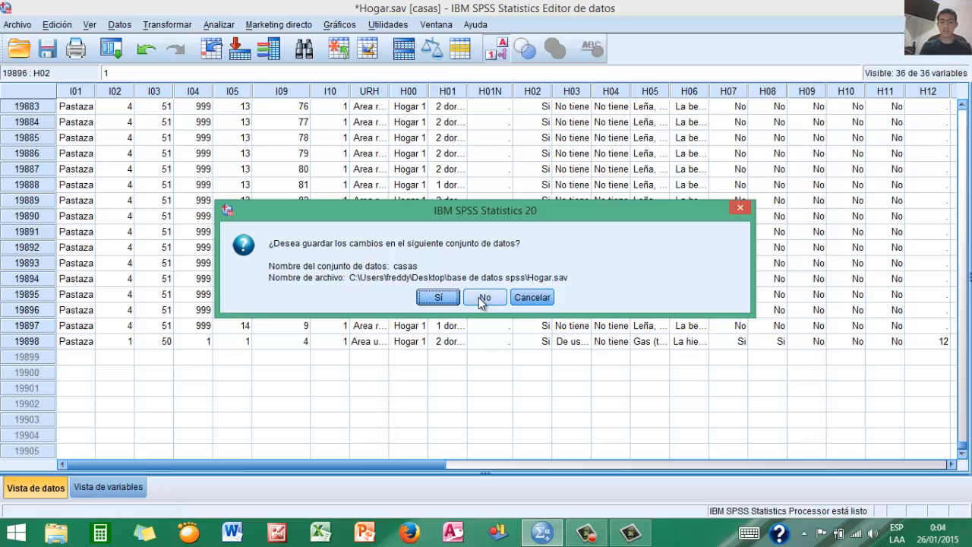
click(482, 298)
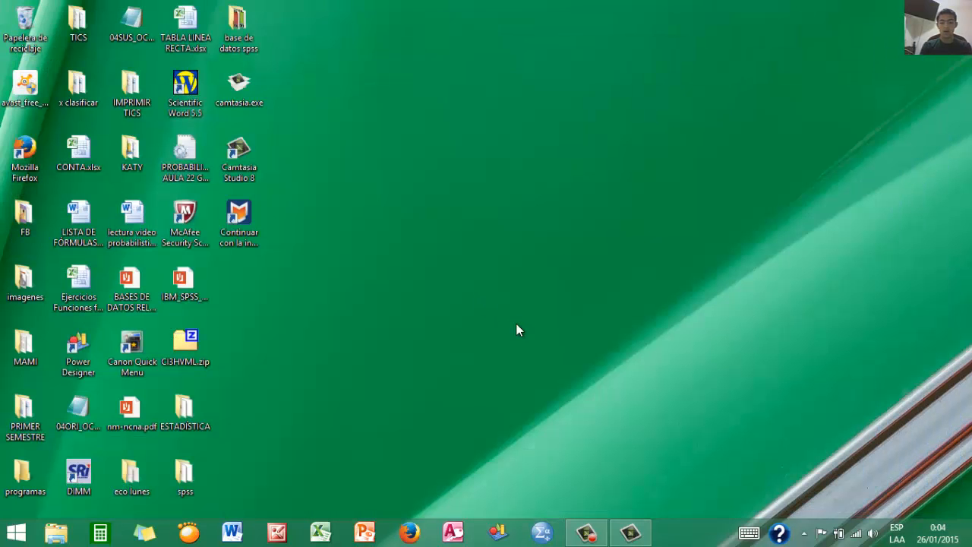
click(546, 532)
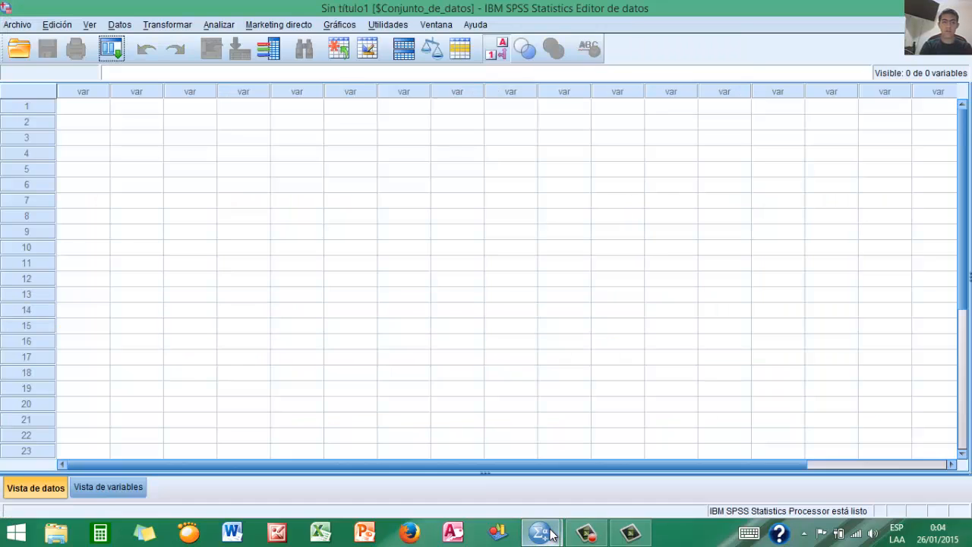
click(18, 25)
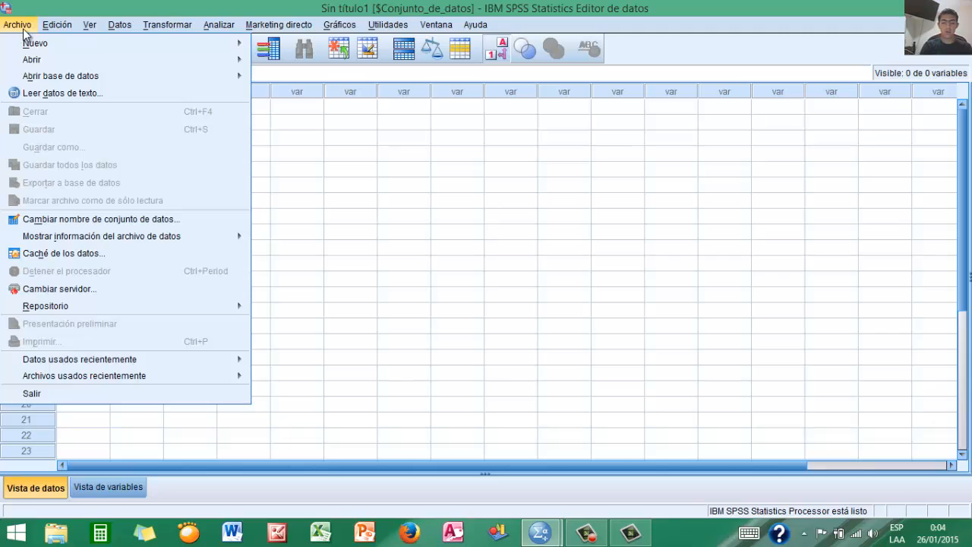
click(424, 153)
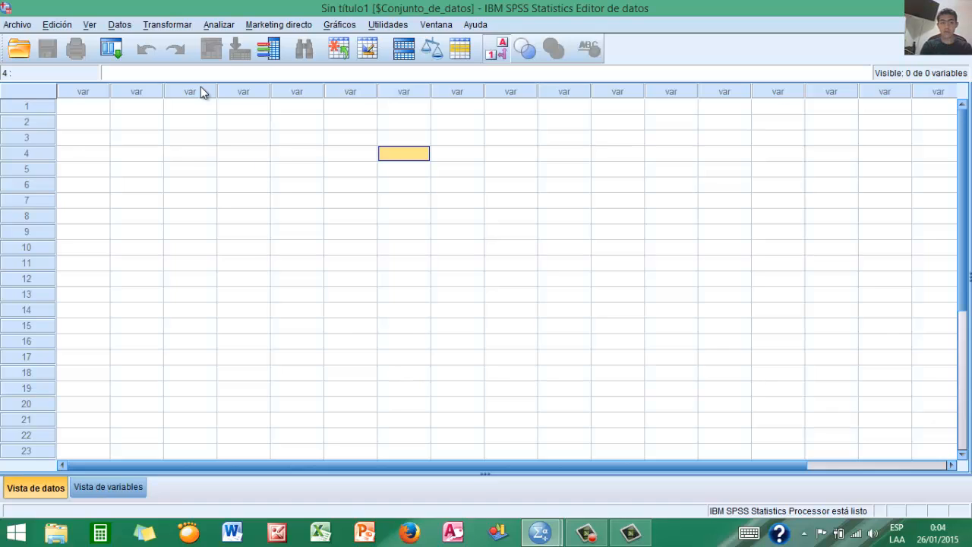
click(141, 122)
Open the data file Poblacion.sav from the "base de datos spss" folder on the Desktop
click(17, 24)
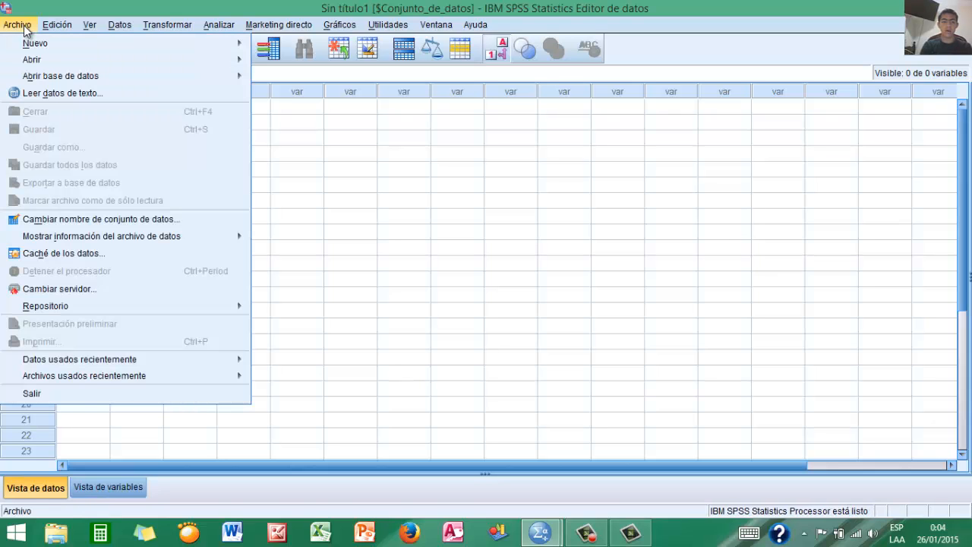
mouse_move(48, 62)
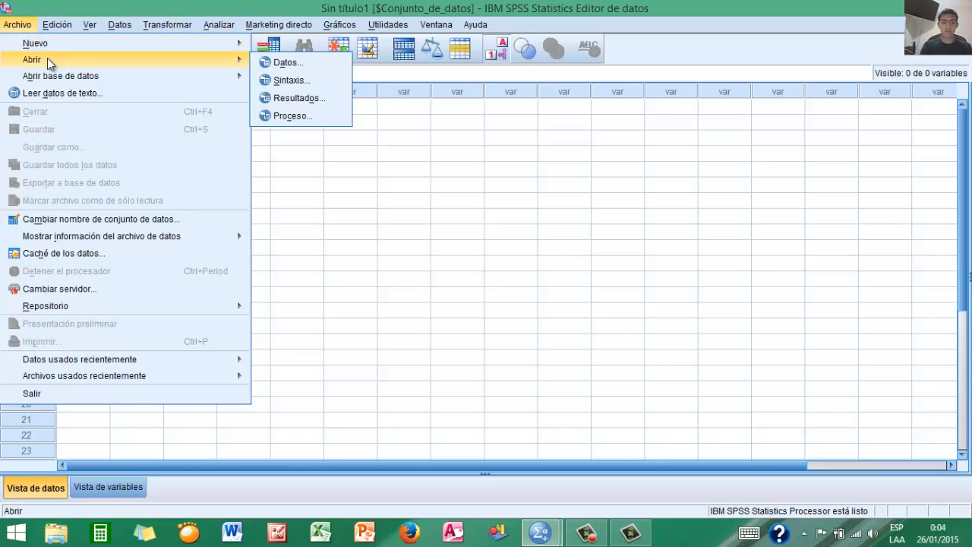
click(275, 65)
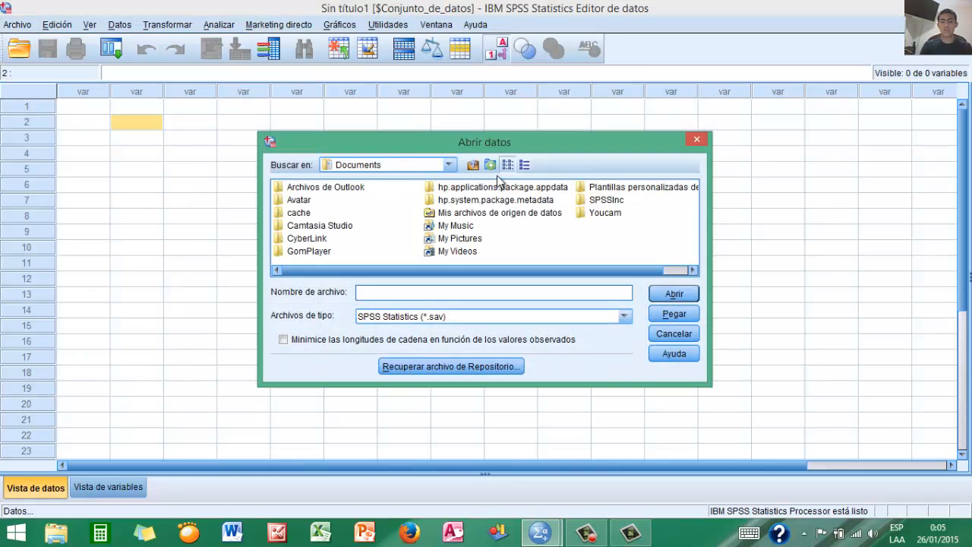
click(472, 164)
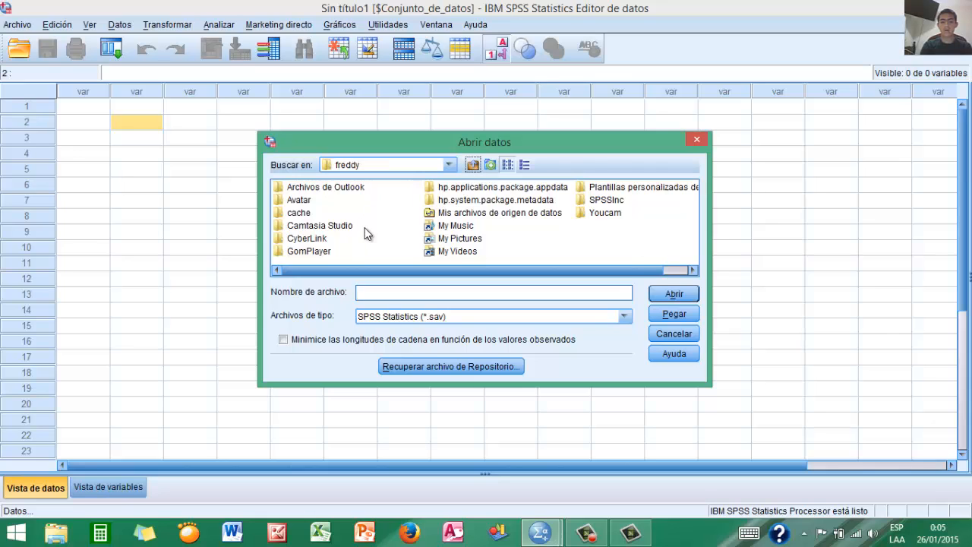
click(308, 265)
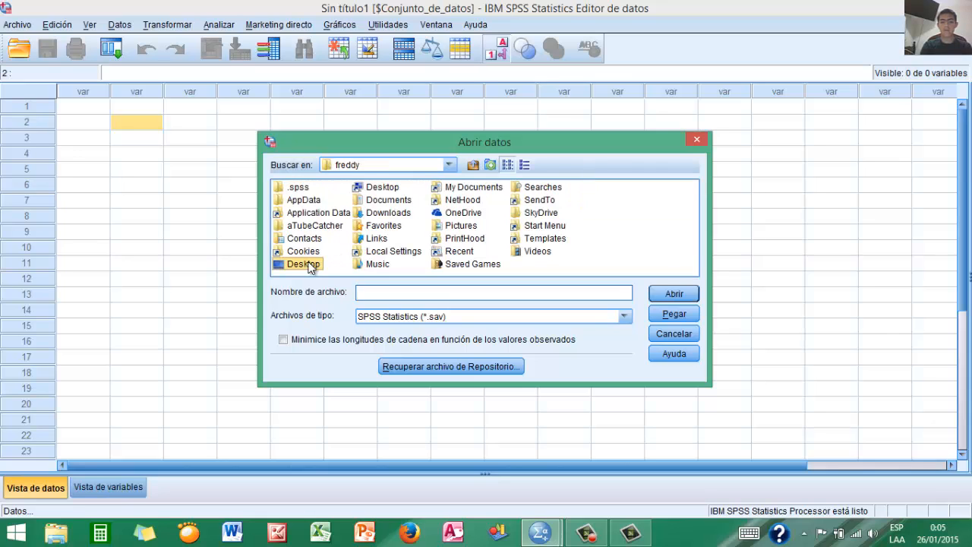
double_click(308, 264)
click(334, 187)
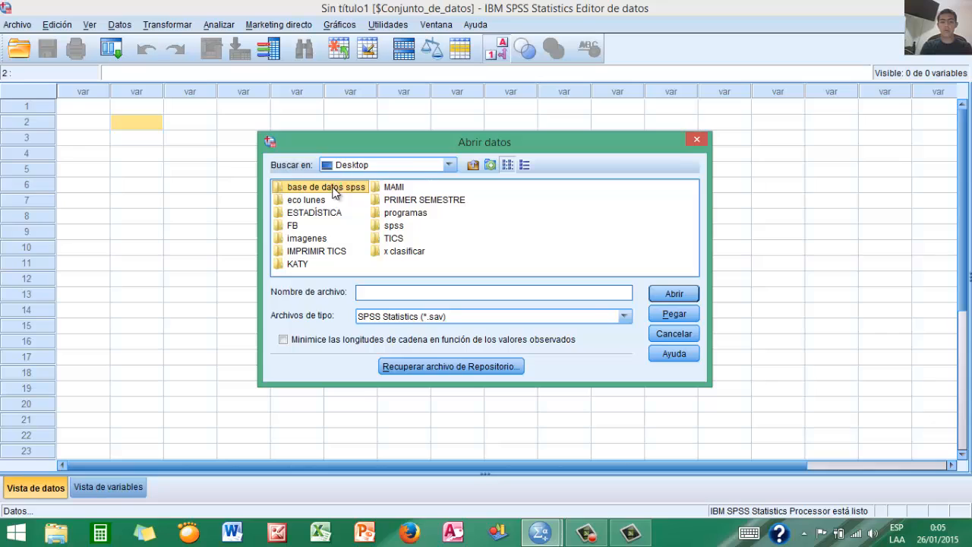
double_click(335, 186)
click(315, 226)
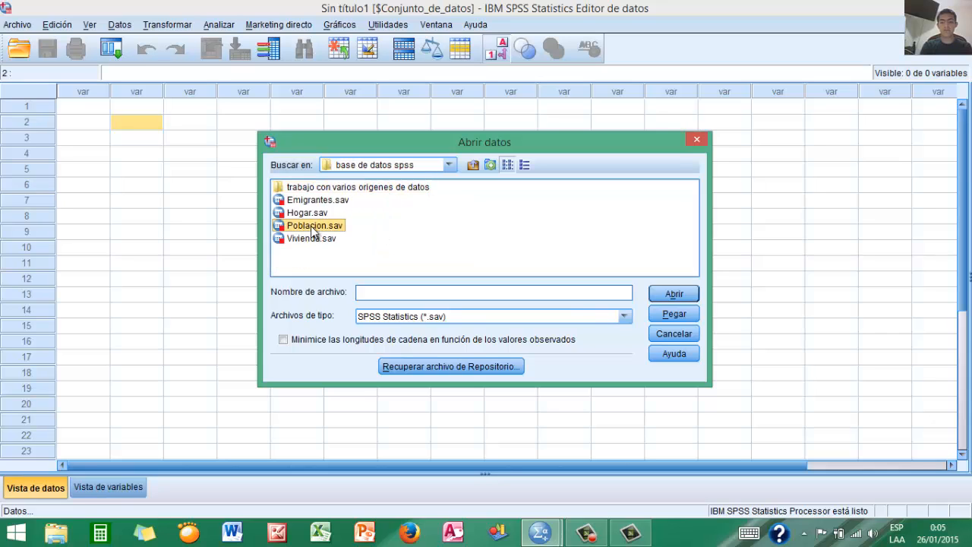
click(688, 296)
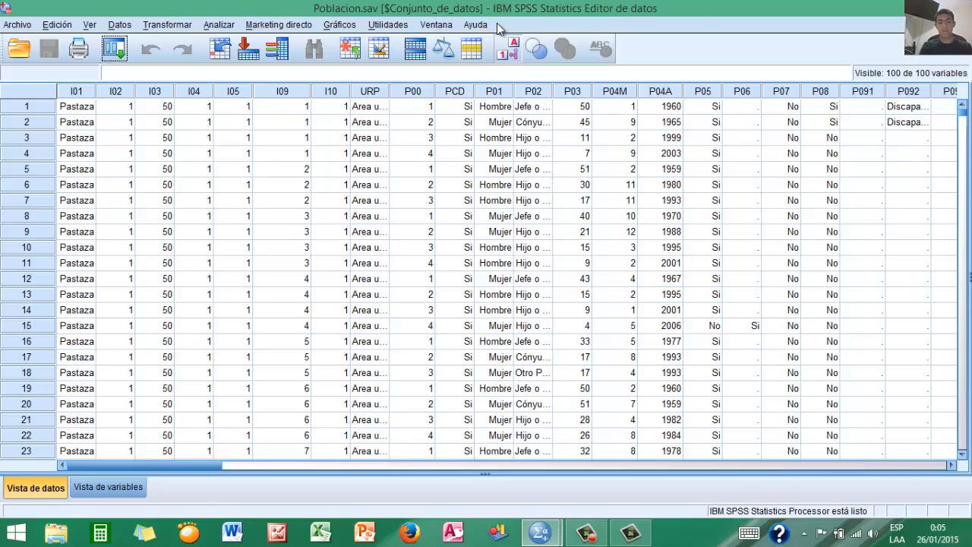
Dock the Poblacion data editor to half of the screen, beside the output viewer
drag(630, 15, 146, 62)
drag(1, 85, 0, 84)
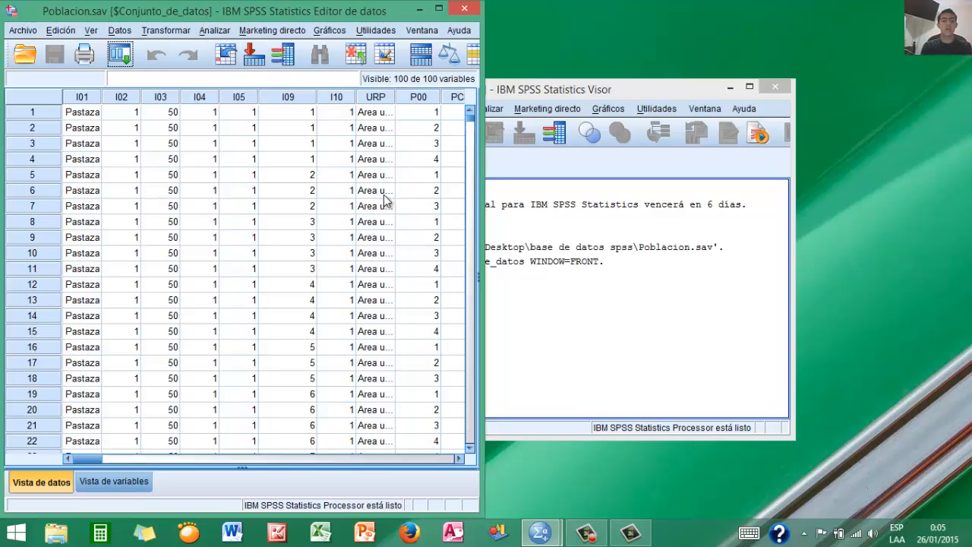
click(21, 31)
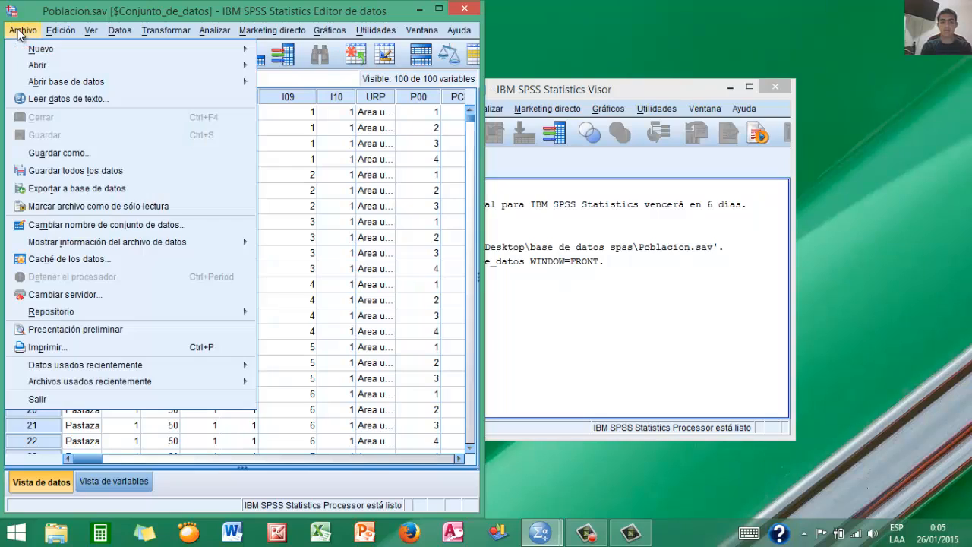
mouse_move(79, 63)
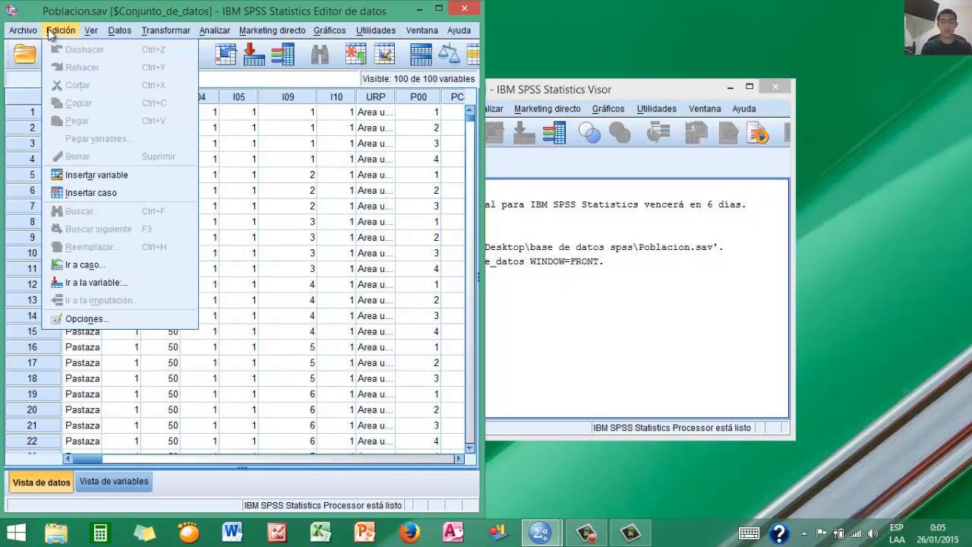
click(56, 32)
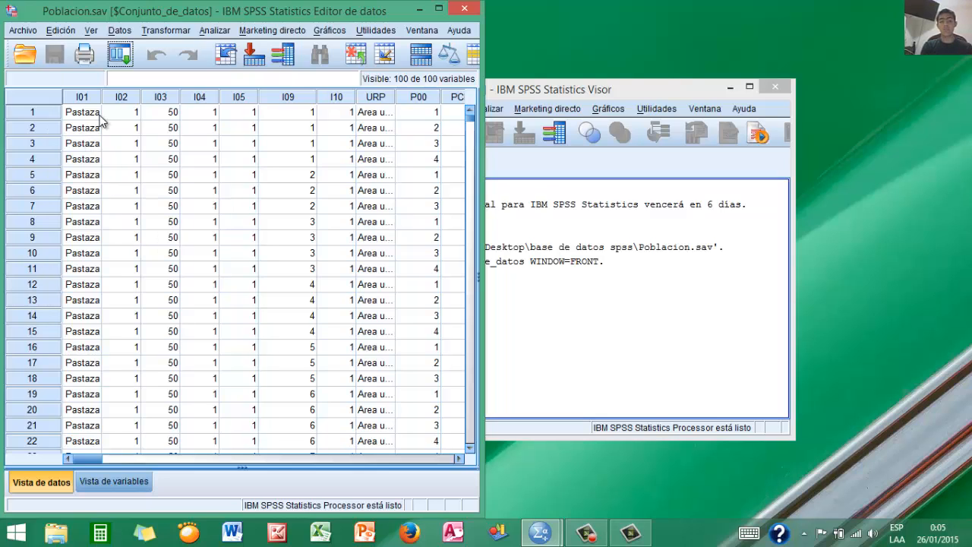
Apply and accept the general program options with "Abrir sólo un conjunto de datos cada vez" enabled
click(65, 32)
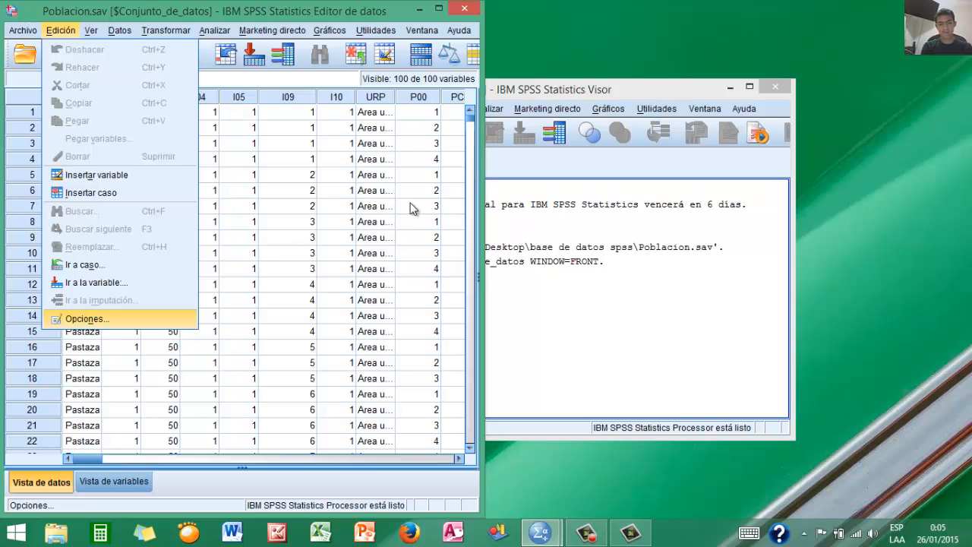
key(Return)
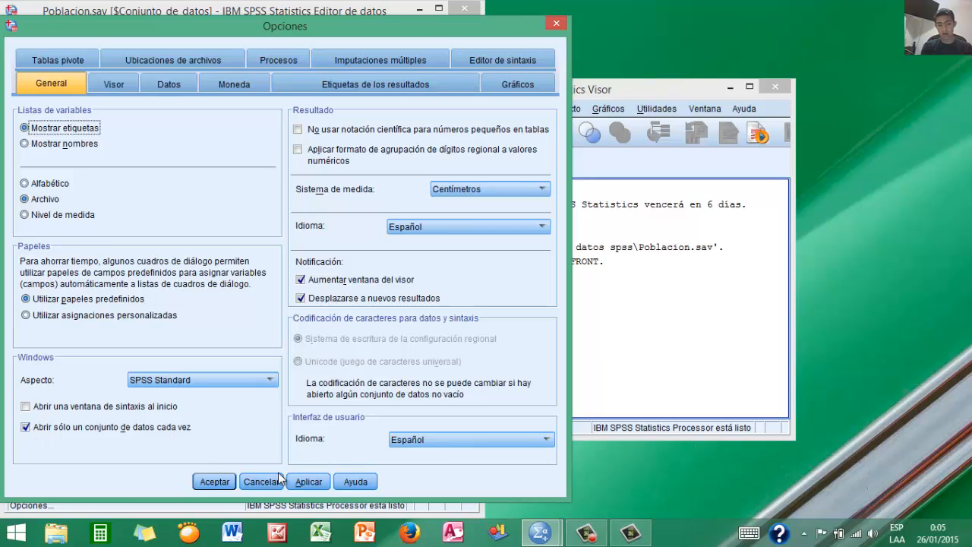
click(305, 480)
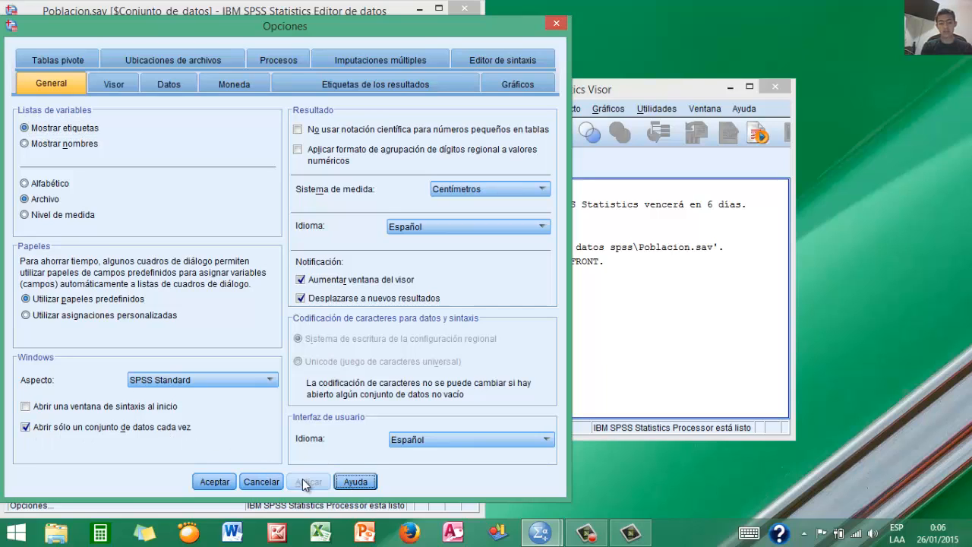
click(203, 484)
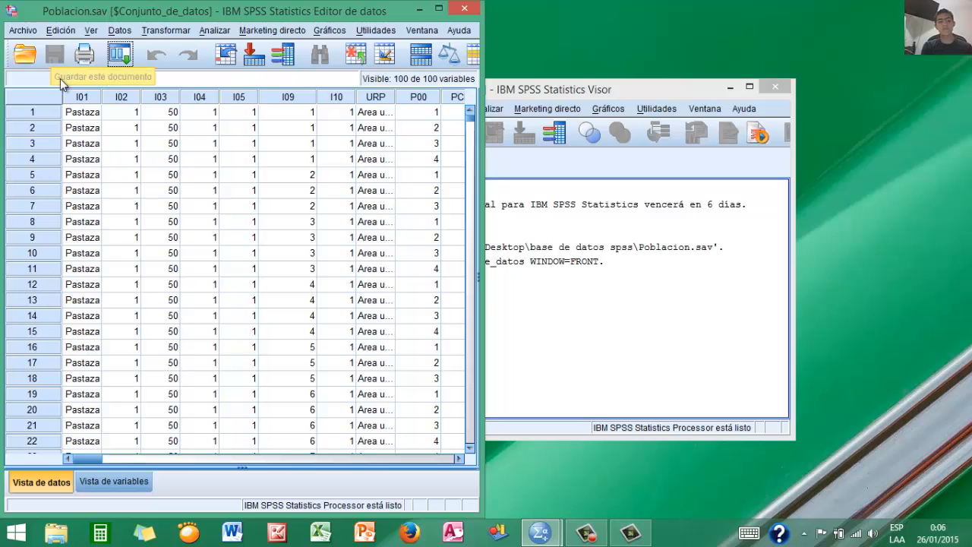
Open the data file Vivienda.sav from the "base de datos spss" folder and dock its data editor to half of the screen
click(23, 30)
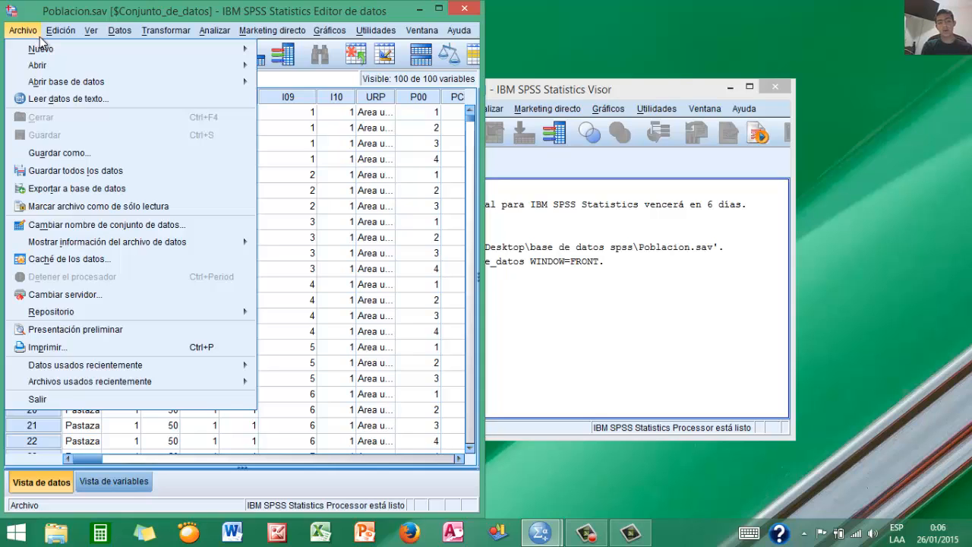
mouse_move(129, 66)
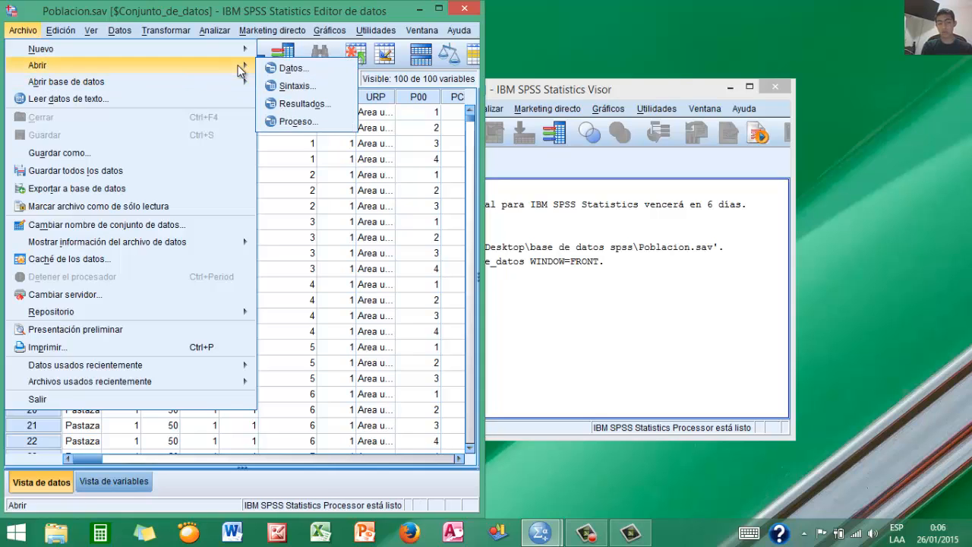
click(287, 69)
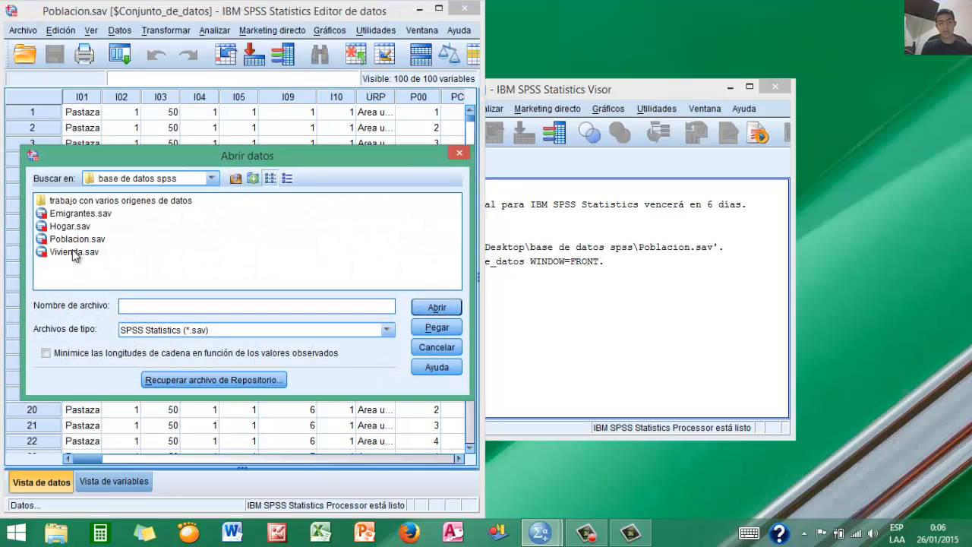
click(74, 252)
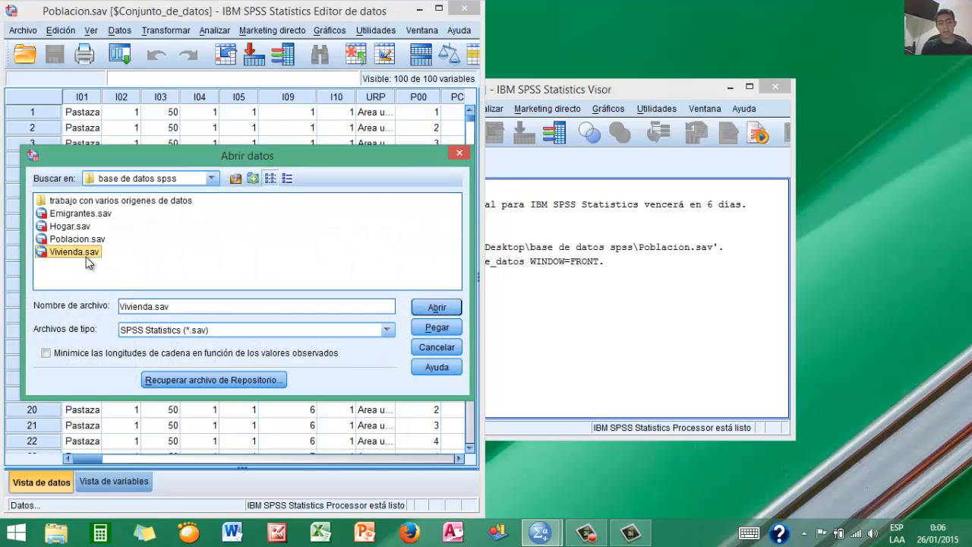
click(435, 307)
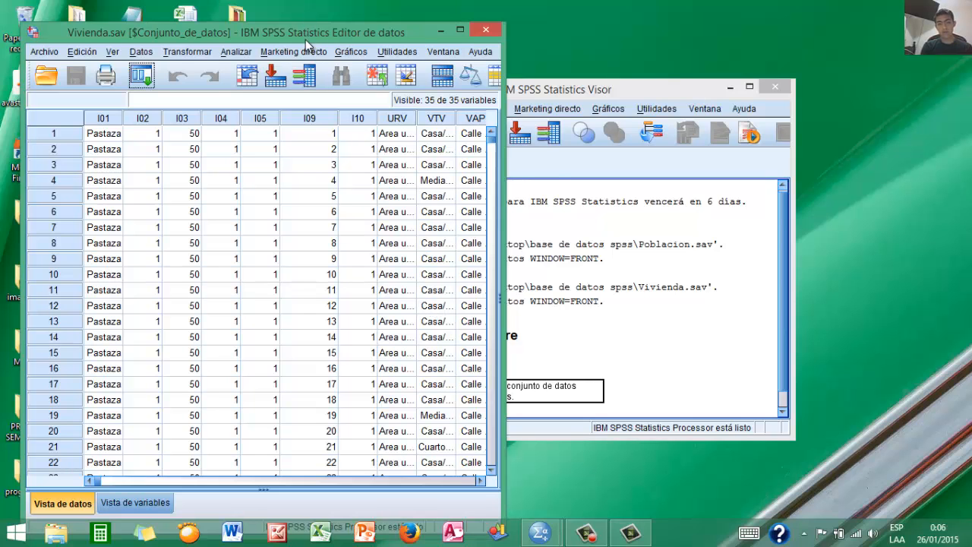
drag(306, 35, 141, 38)
drag(3, 35, 0, 35)
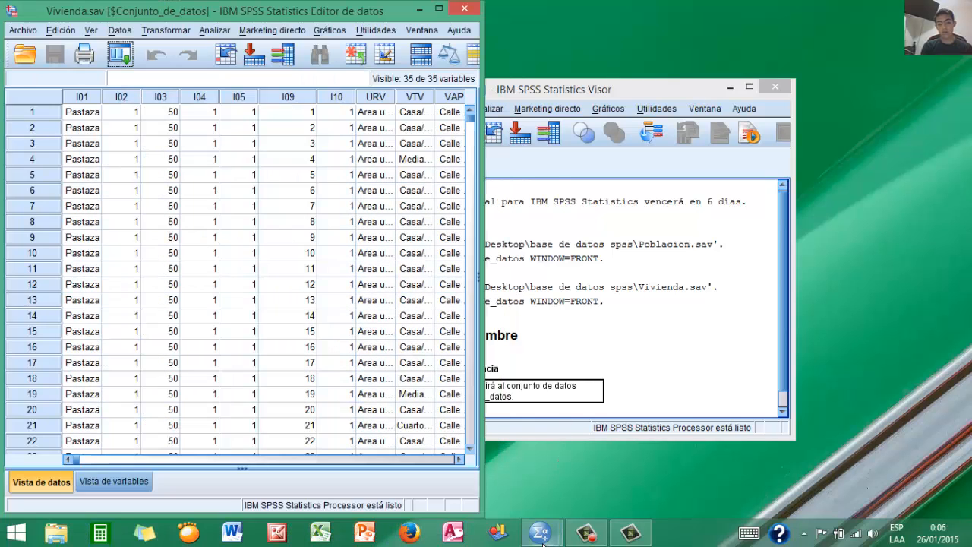
Check which SPSS windows are open and move the output viewer clear to read its log and warning
mouse_move(540, 532)
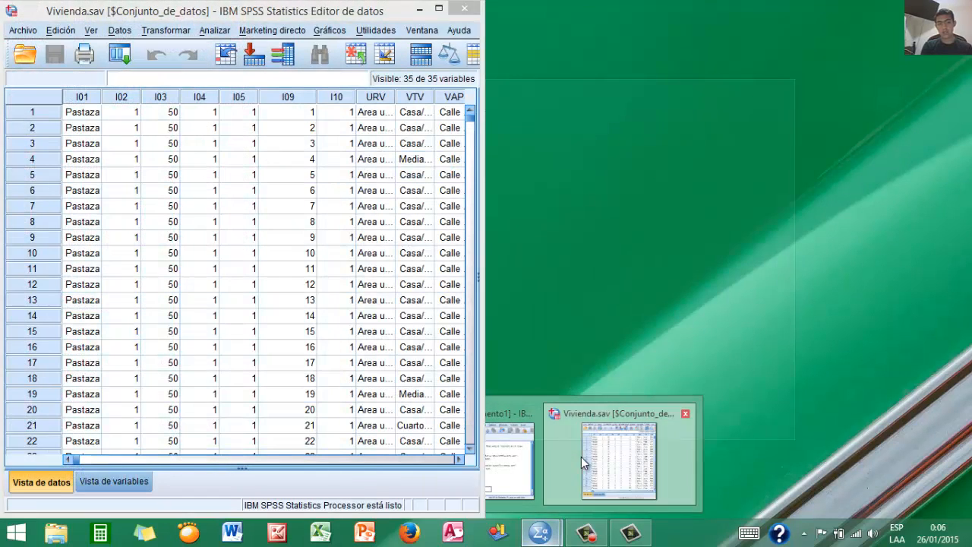
click(583, 462)
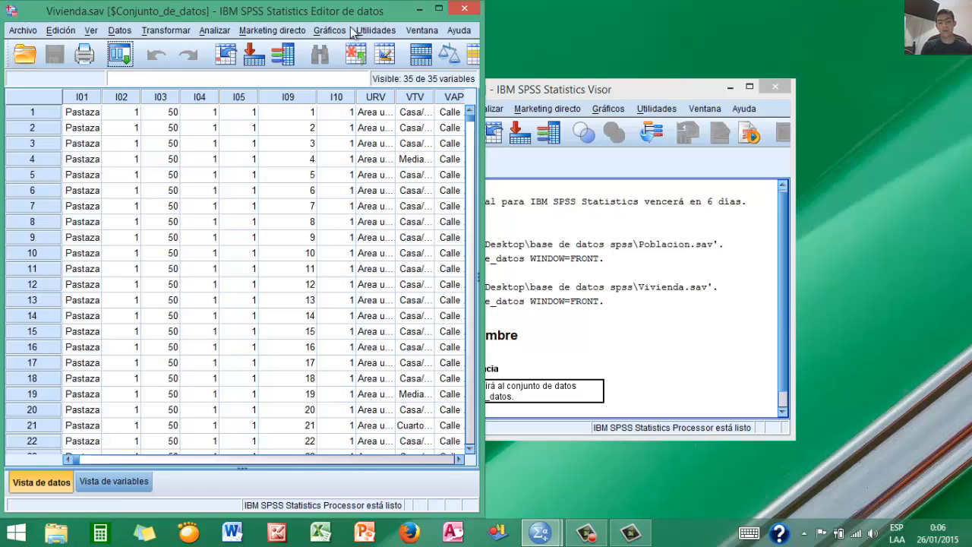
click(628, 96)
drag(802, 75, 855, 37)
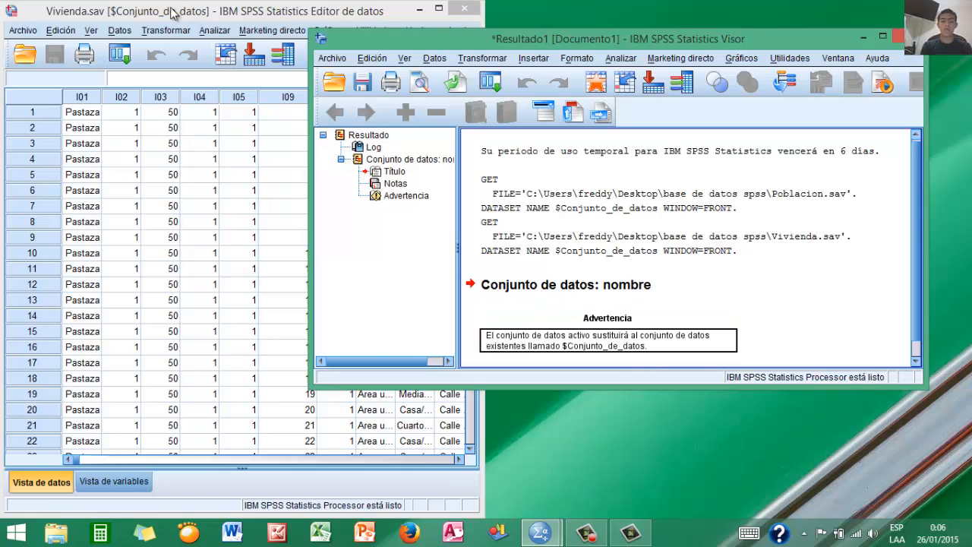
Open the data file Emigrantes.sav and check which SPSS windows are open
click(34, 32)
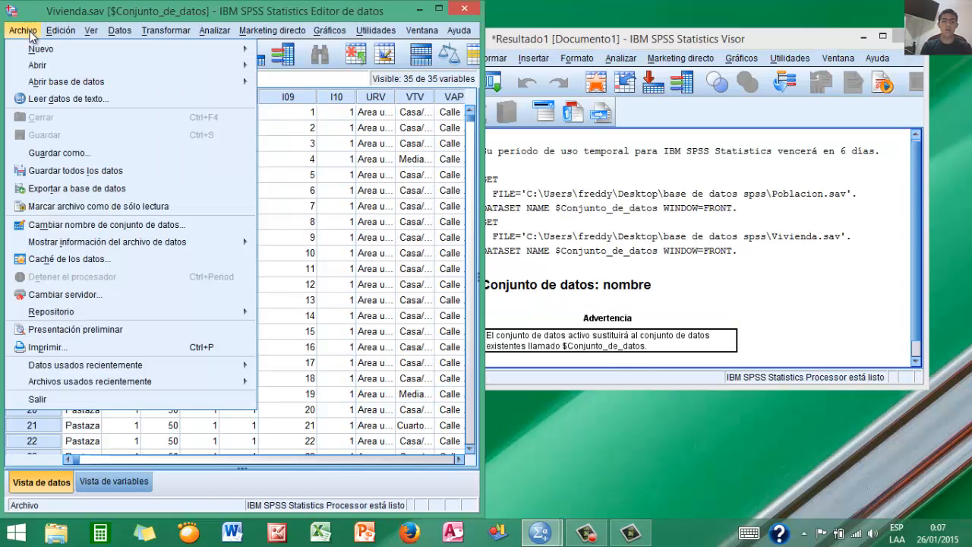
mouse_move(249, 67)
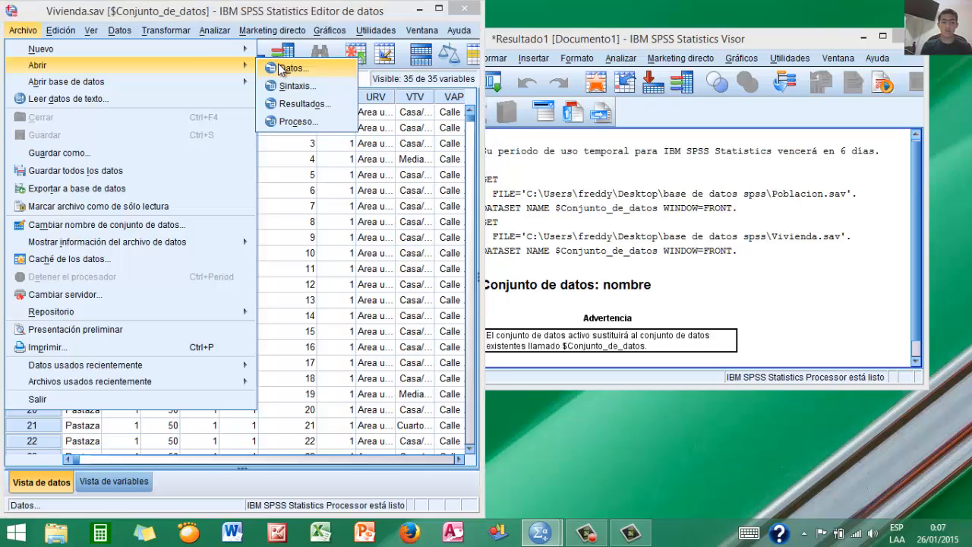
click(275, 68)
double_click(91, 216)
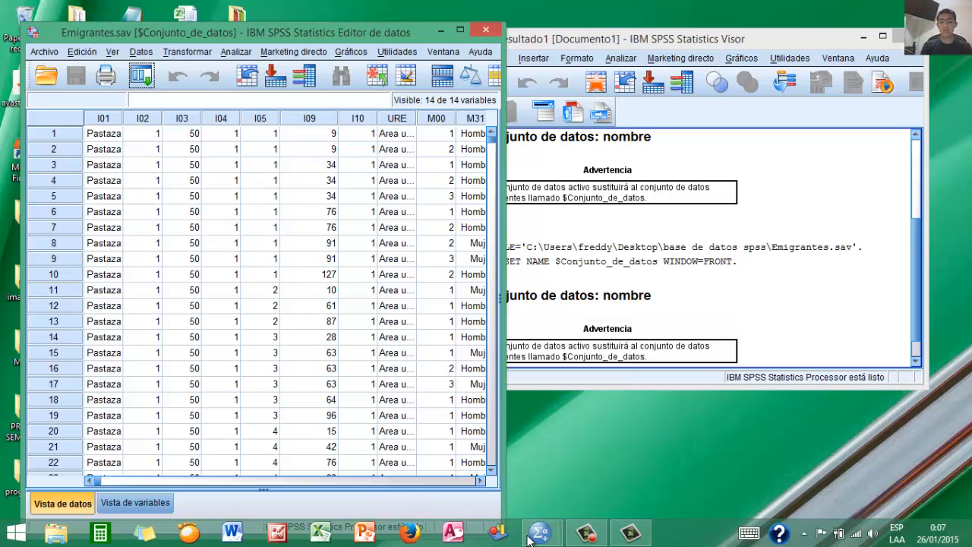
mouse_move(532, 539)
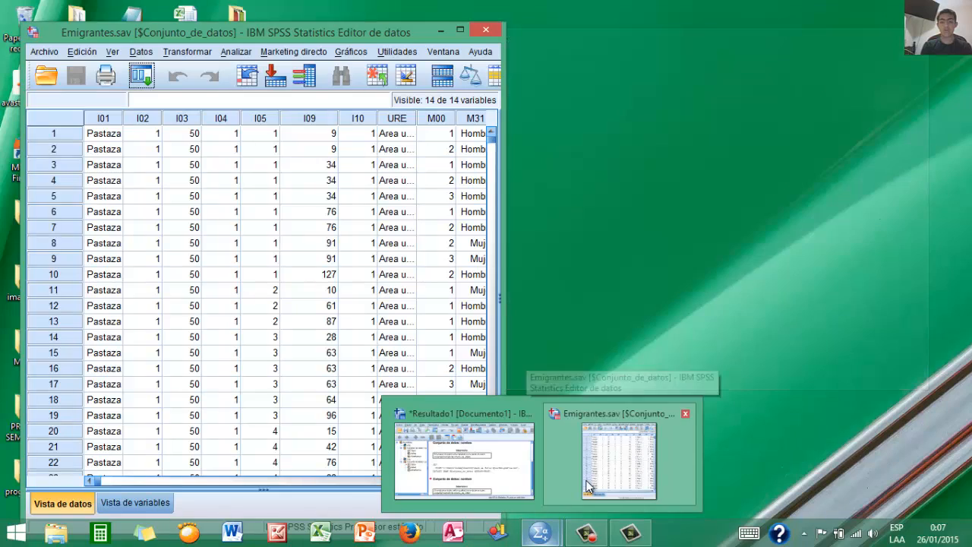
click(585, 479)
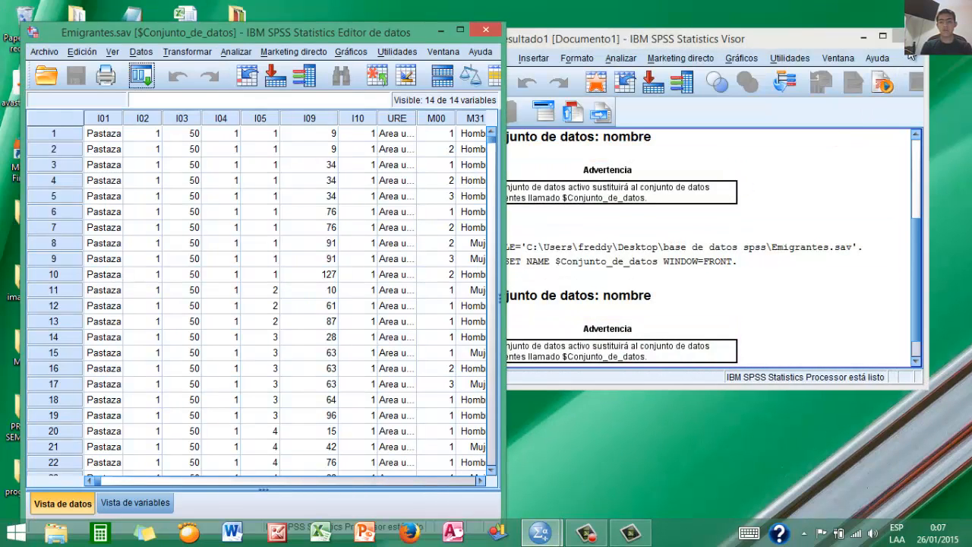
Close the Resultado1 output viewer without saving its contents and exit SPSS Statistics
click(874, 38)
click(897, 36)
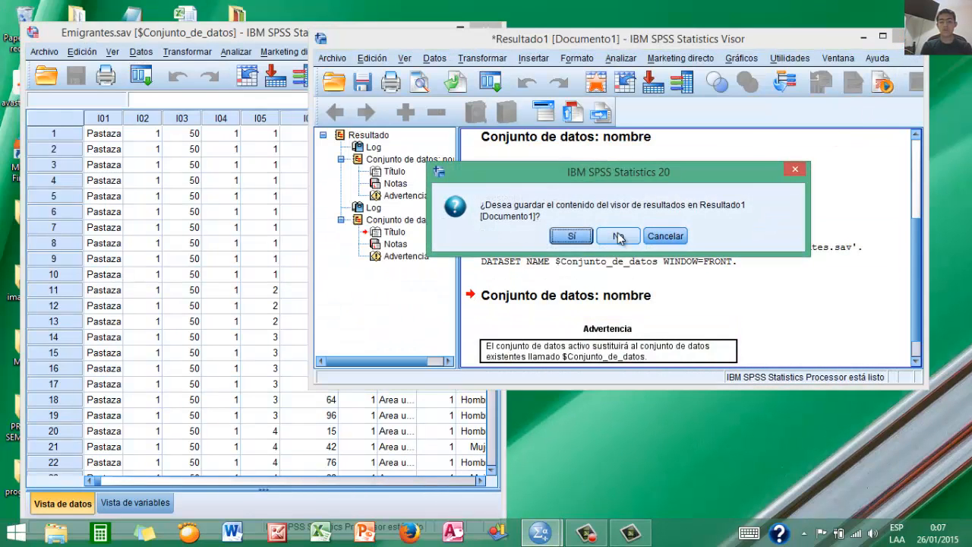
click(617, 235)
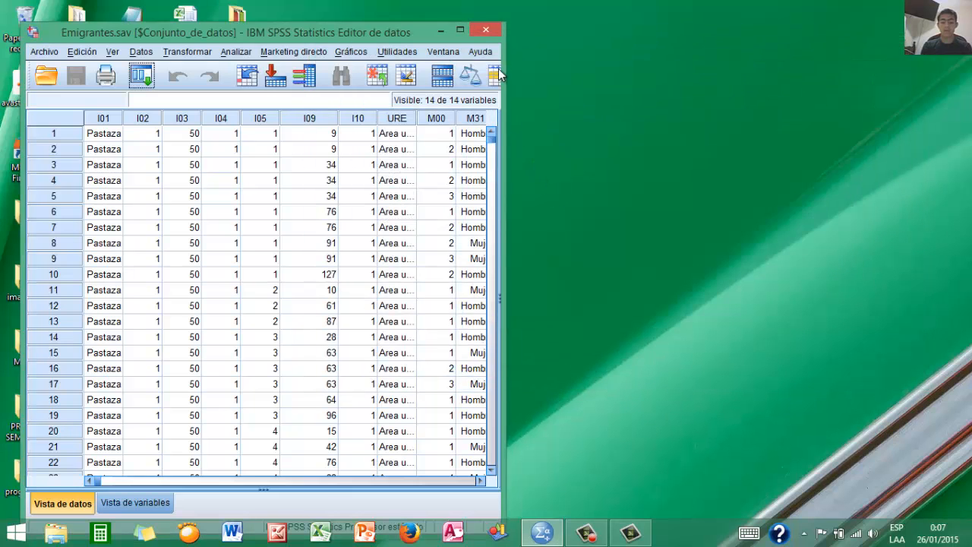
click(486, 31)
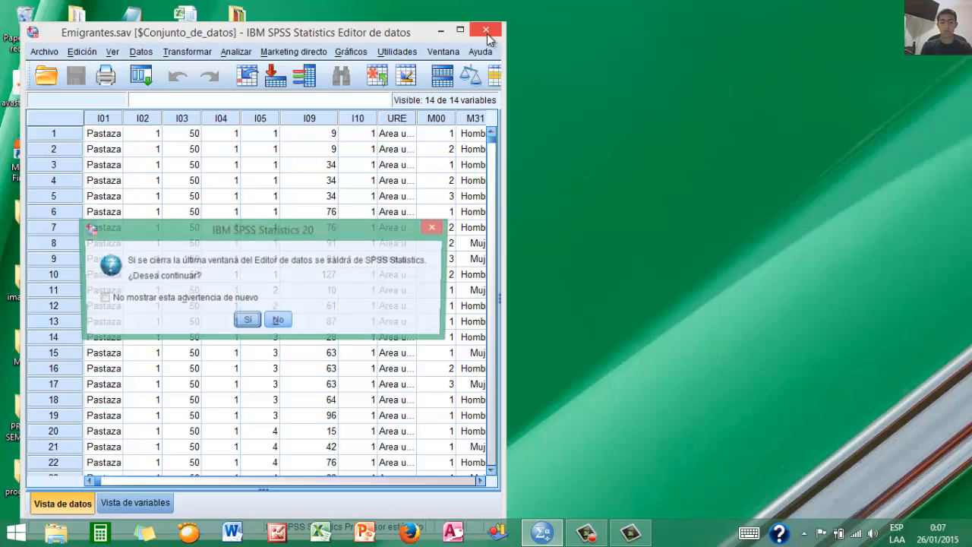
click(247, 321)
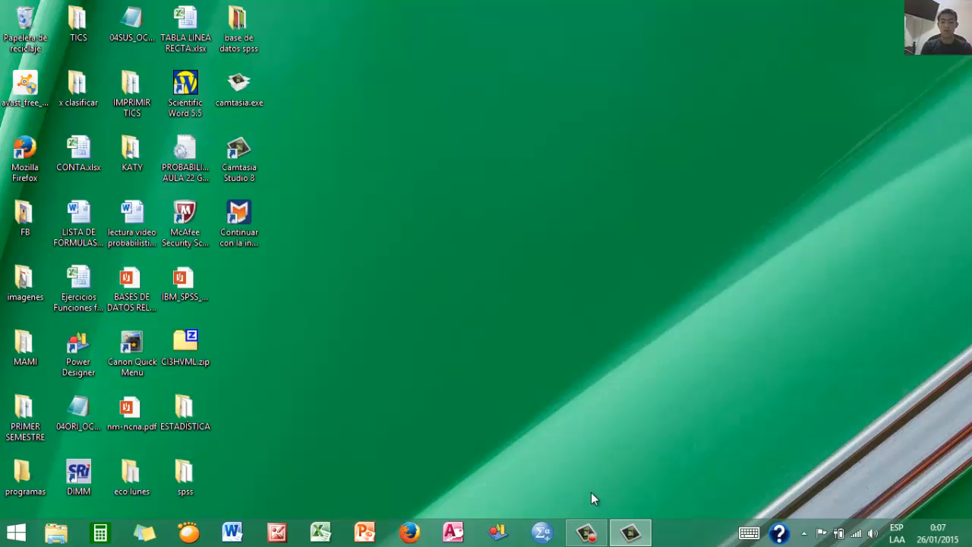
click(608, 463)
mouse_move(588, 530)
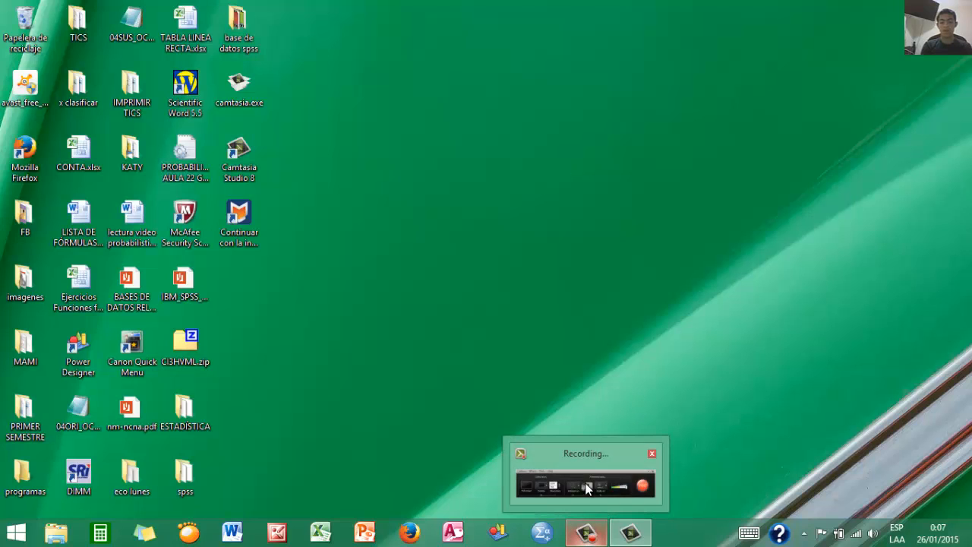